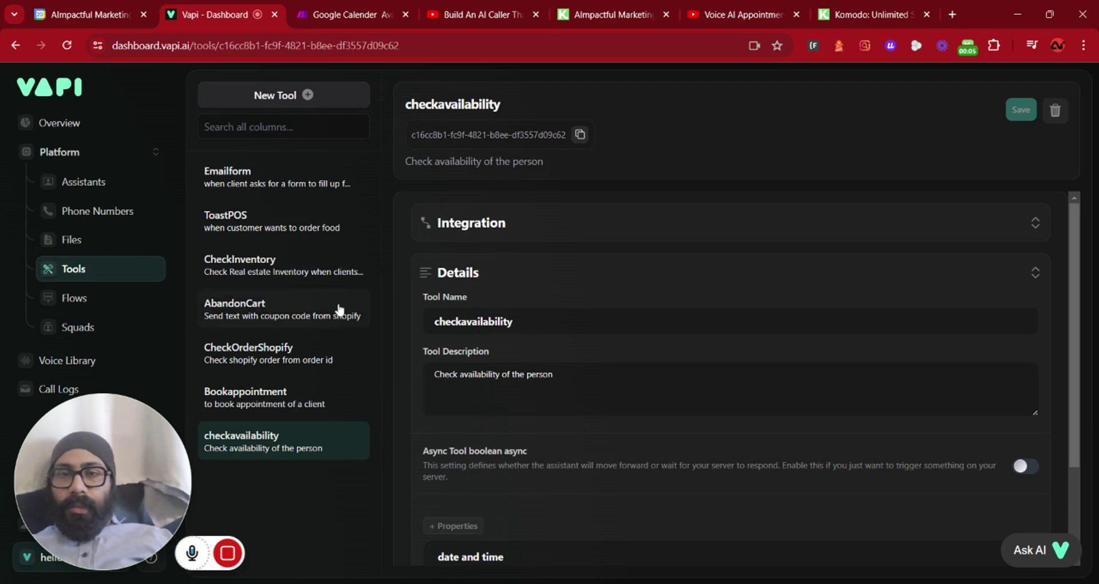
scroll(434, 295, "down", 1)
scroll(596, 359, "up", 1)
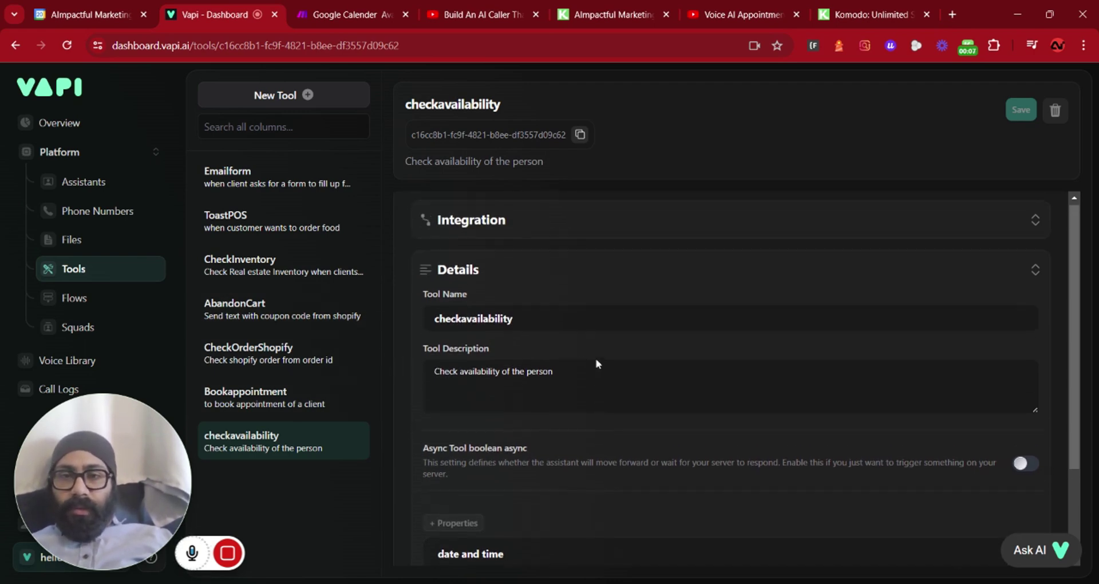
left_click(284, 413)
left_click(288, 442)
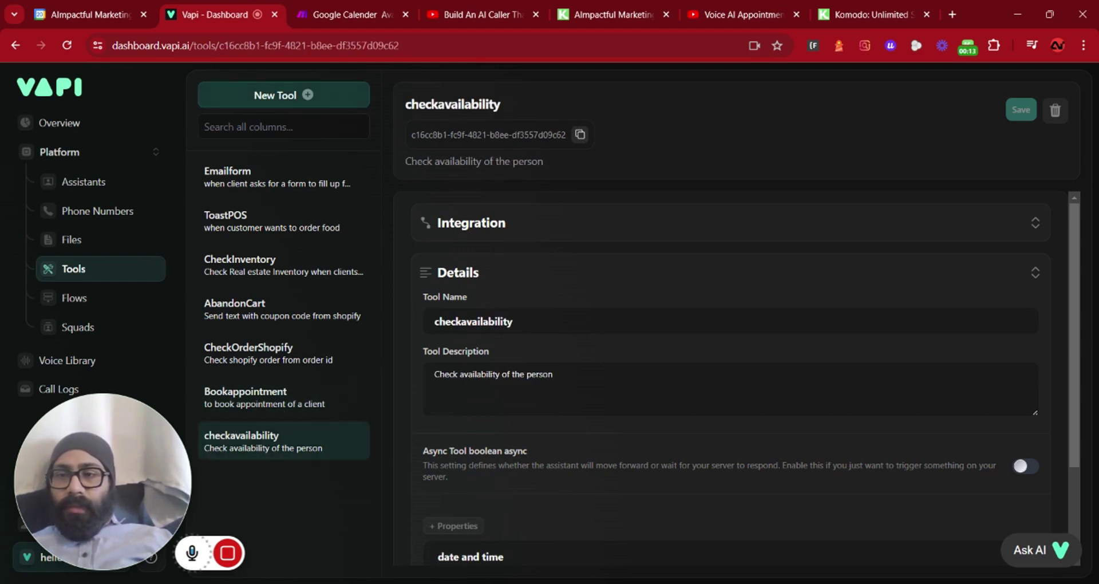
- Start creating a new tool with Make as provider, save the copied webhook URL as its server URL, and continue to the schema
left_click(288, 96)
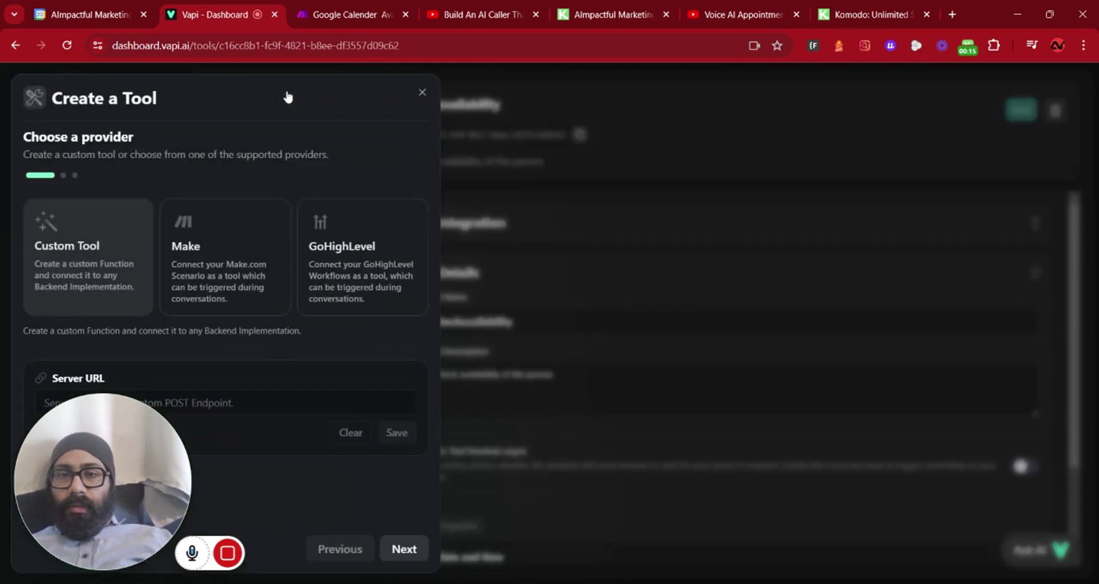
left_click(183, 246)
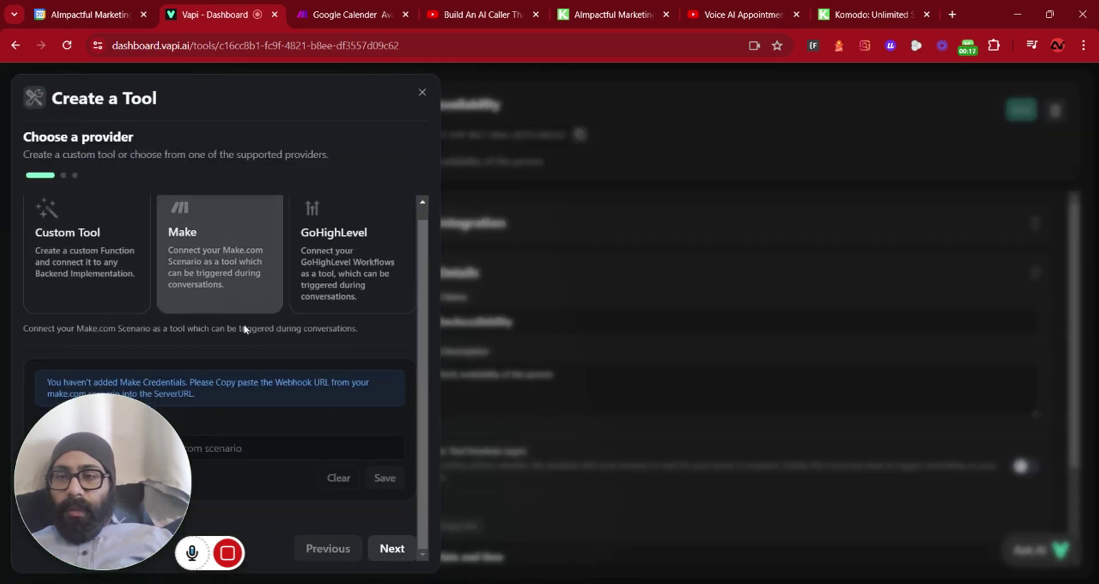
left_click(246, 439)
key("ctrl+v")
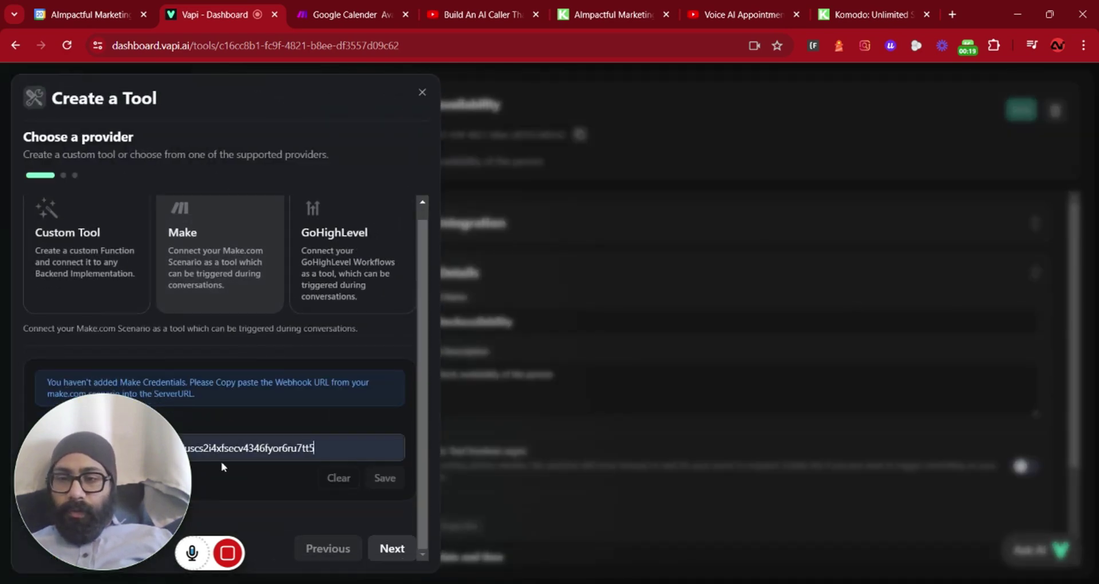
left_click(373, 548)
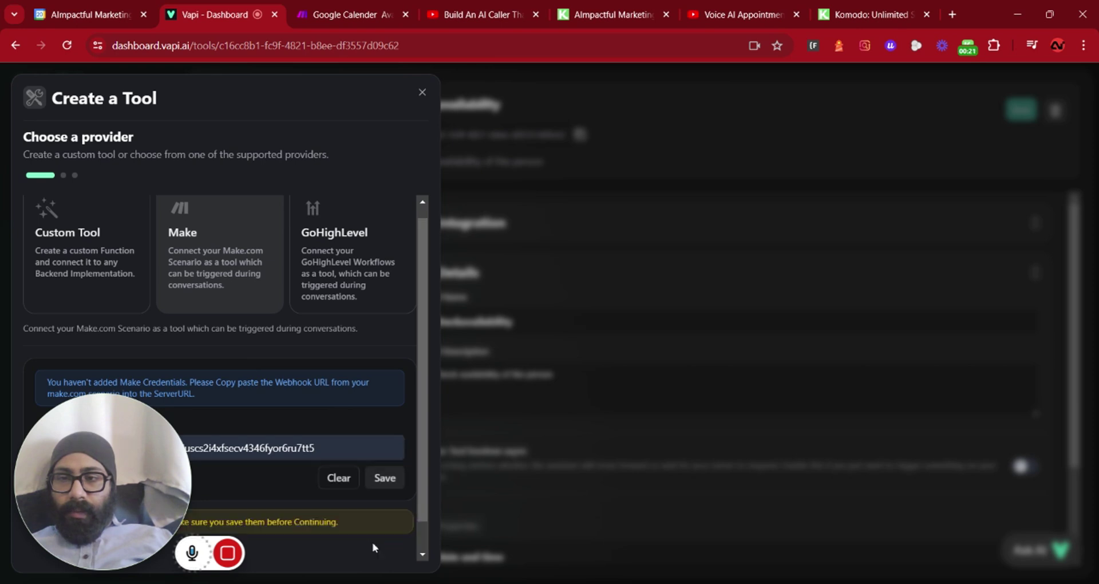
scroll(371, 542, "down", 1)
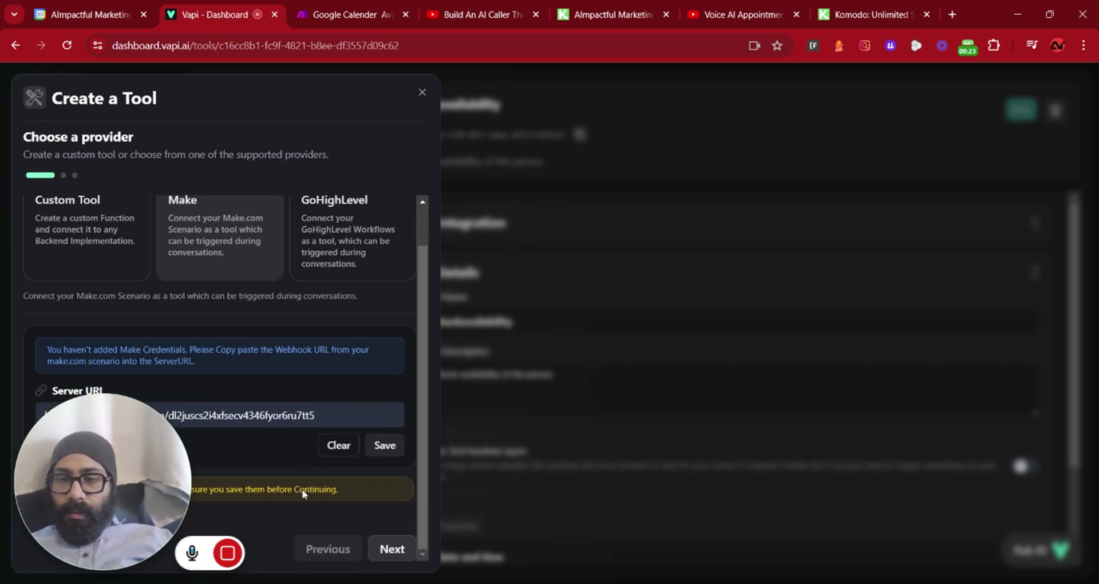
left_click(385, 444)
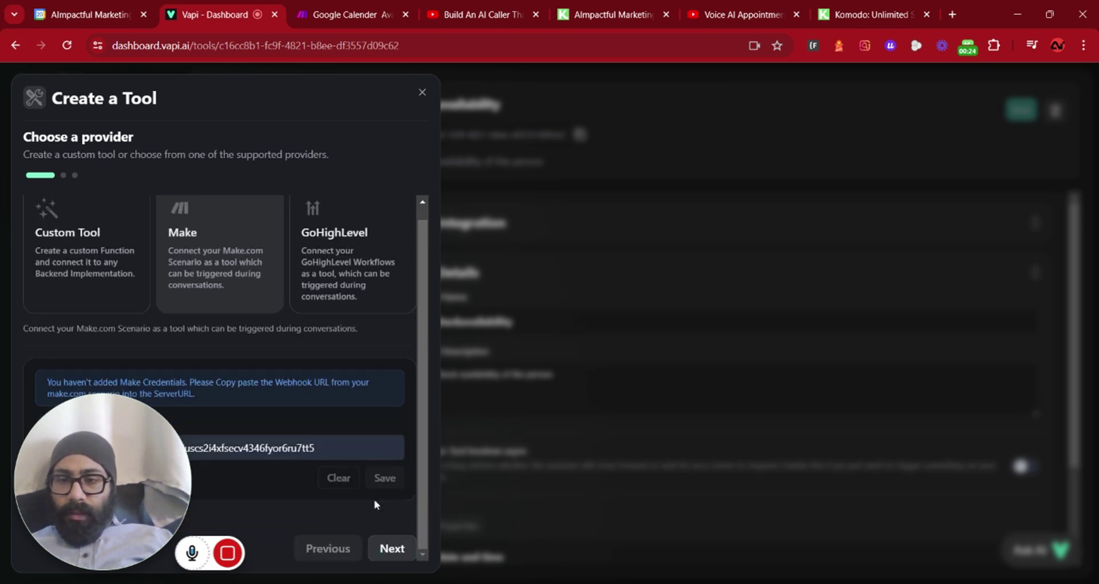
left_click(381, 546)
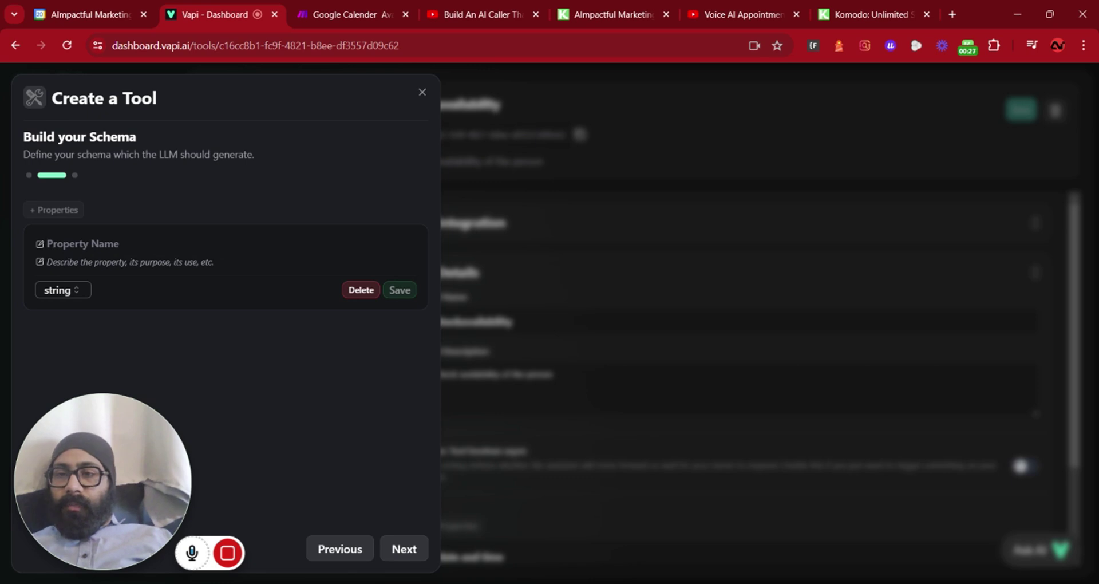
- Name the string property "date and time" and describe it as "the date and time the client would like to book an appointment"
type("dat")
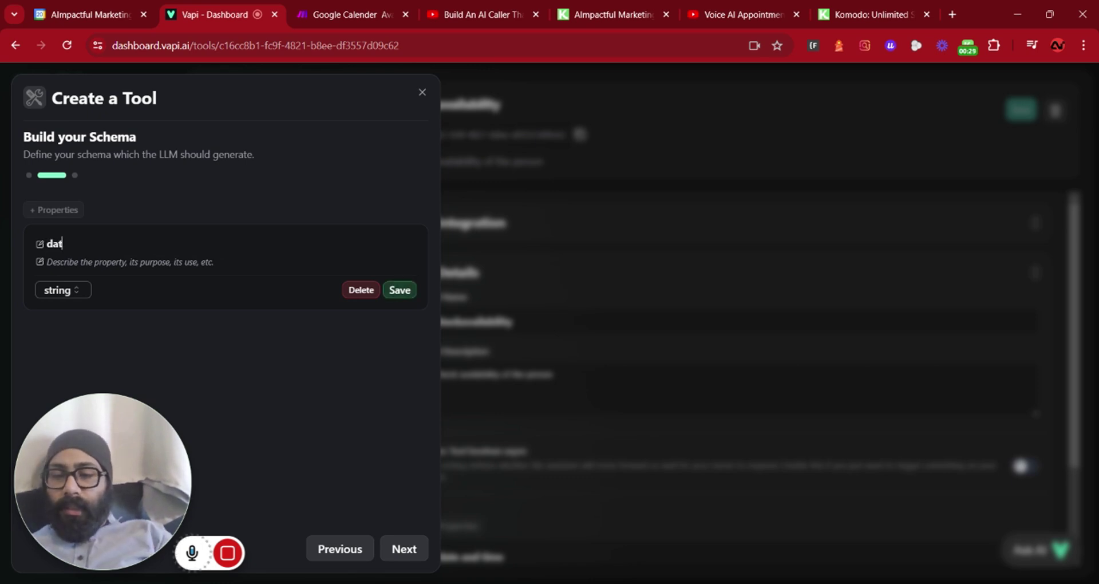
type("e and time")
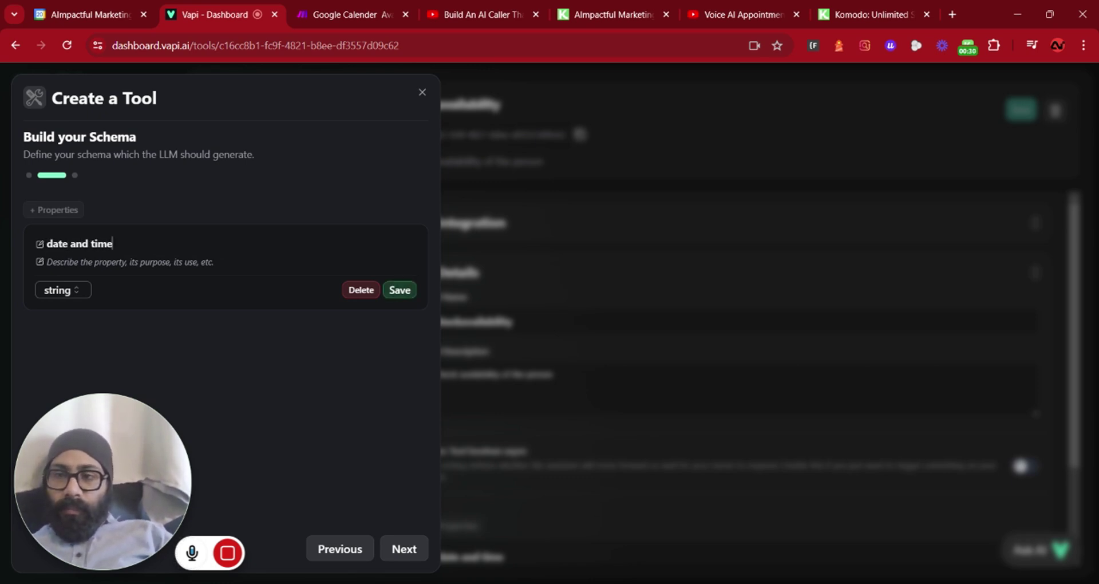
left_click(47, 261)
type("da")
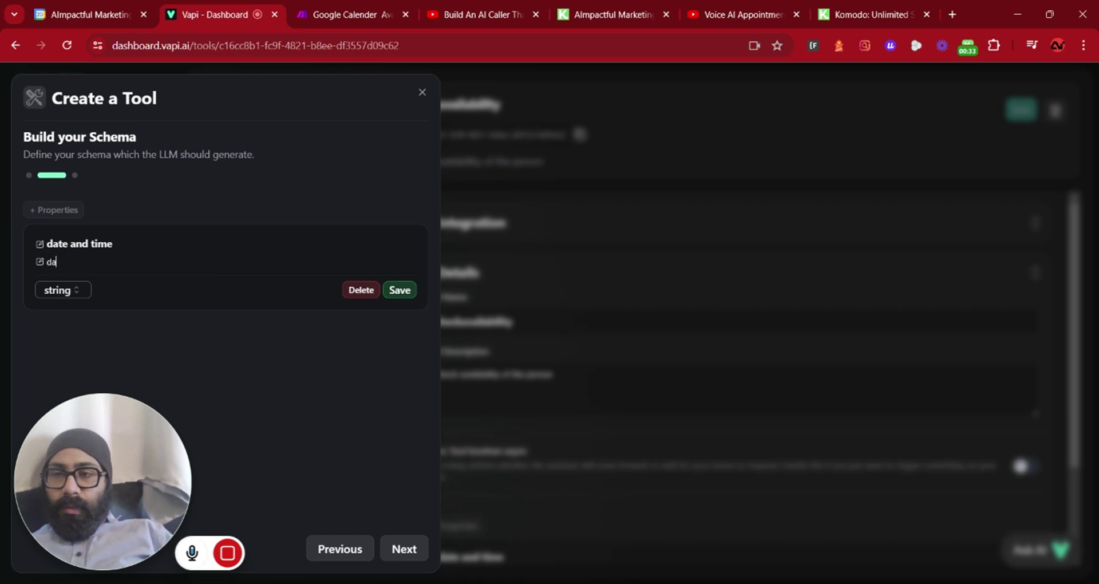
key("BackSpace")
type("te")
key("BackSpace")
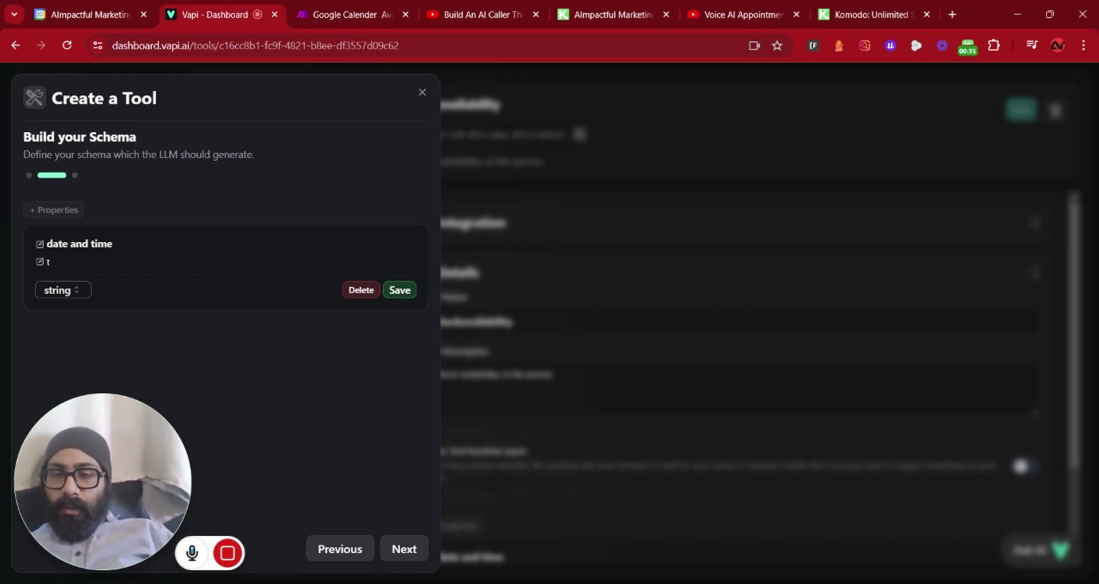
type("he date and tiim")
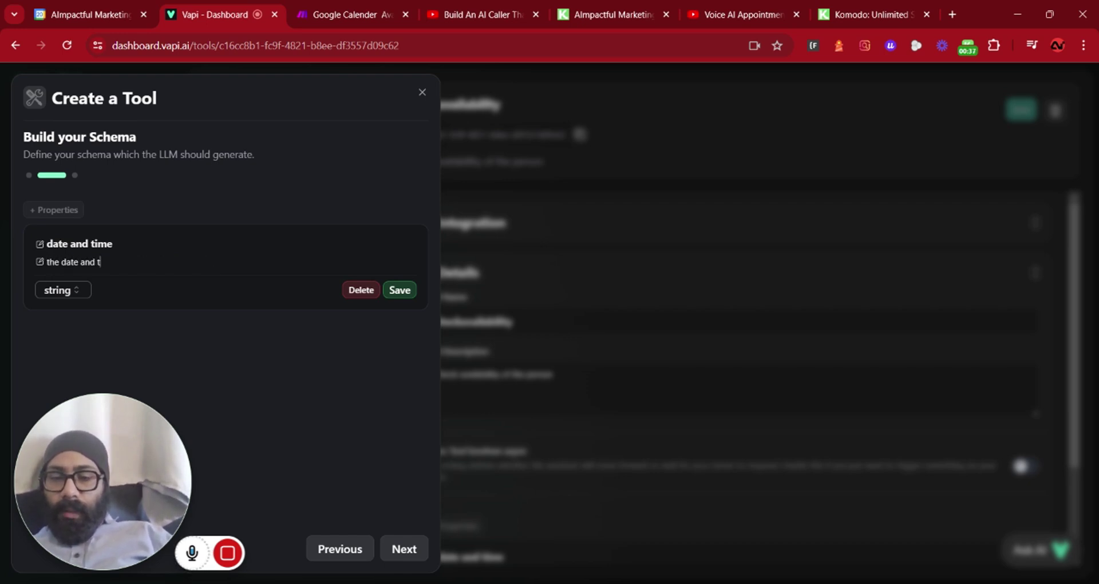
key("BackSpace")
key("BackSpace")
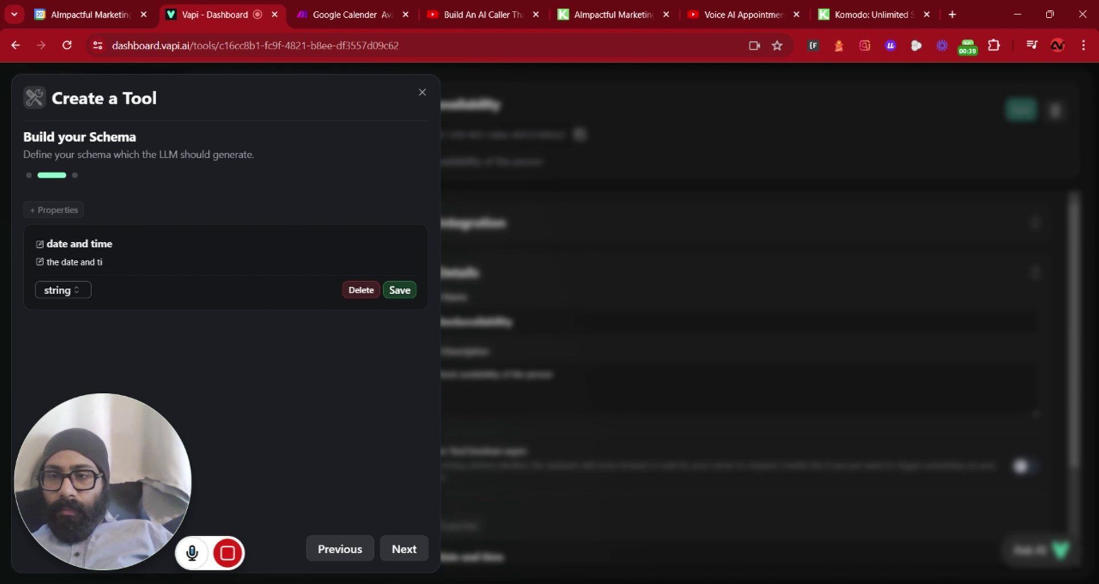
type("me thec")
key("BackSpace")
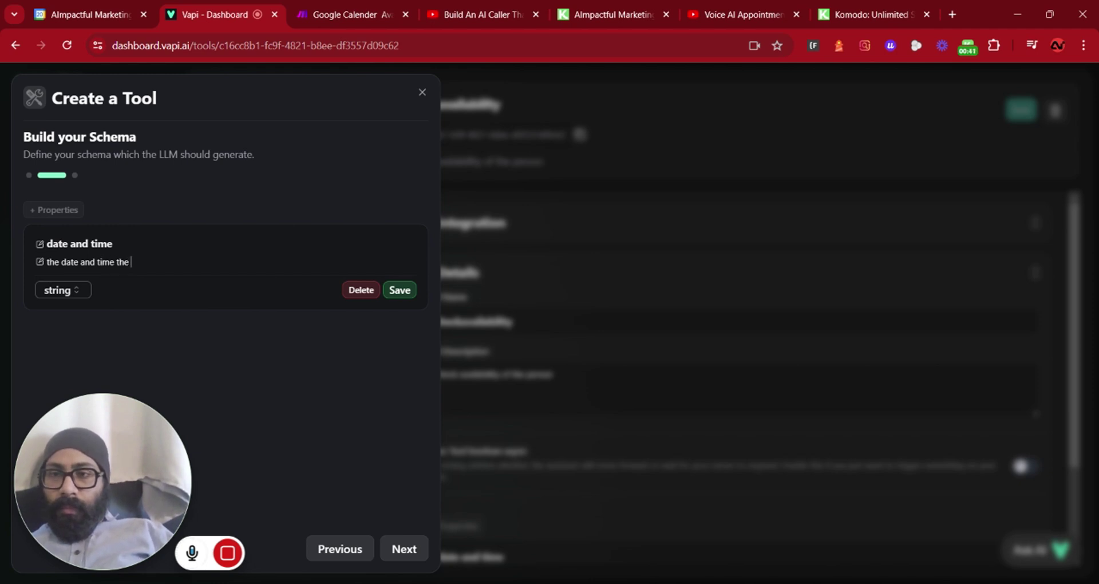
type("client")
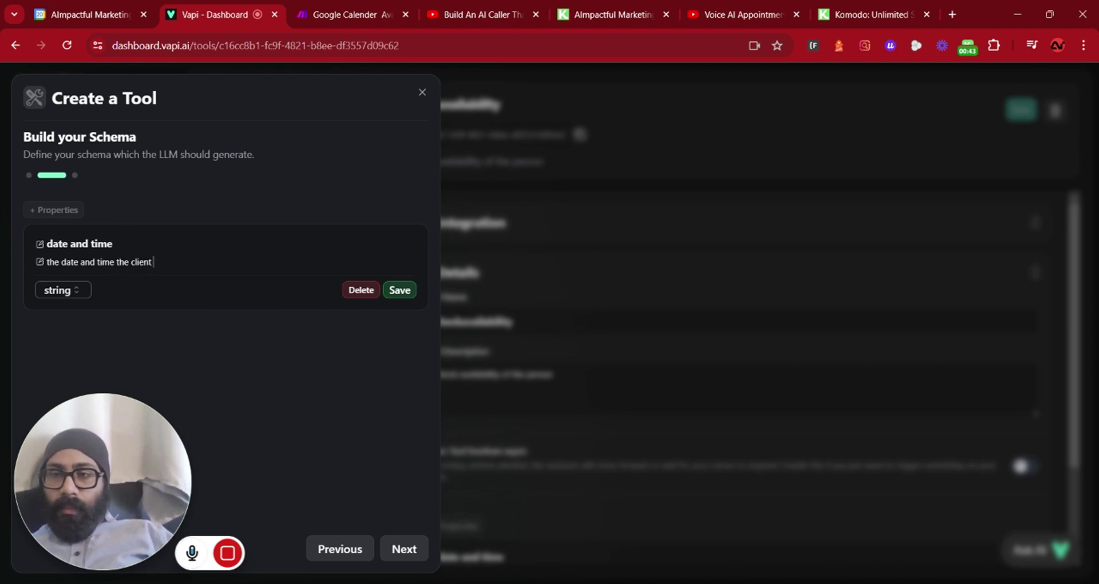
type(" would like ")
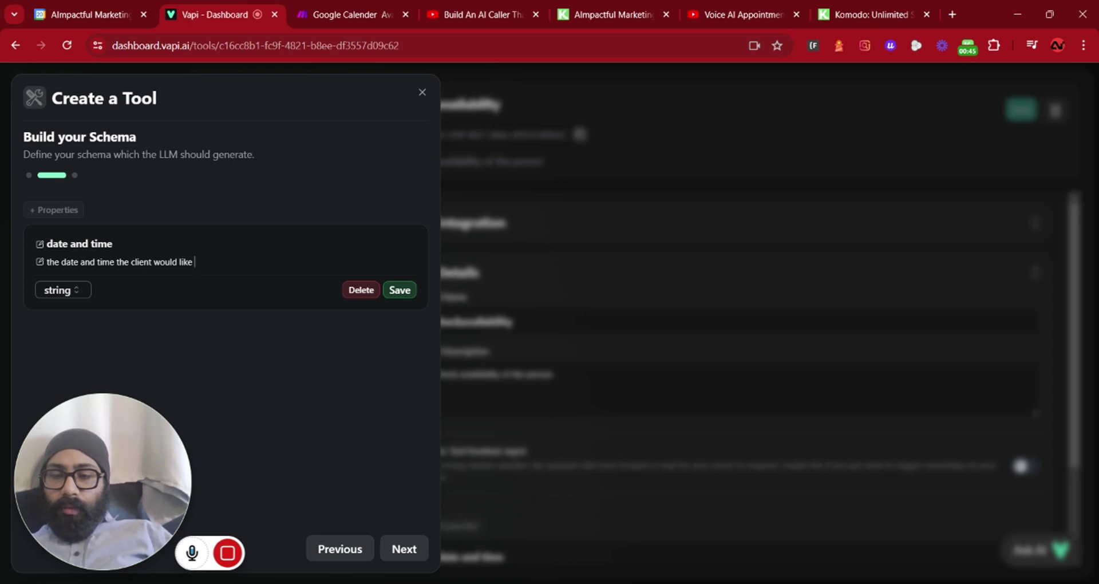
type("to boo")
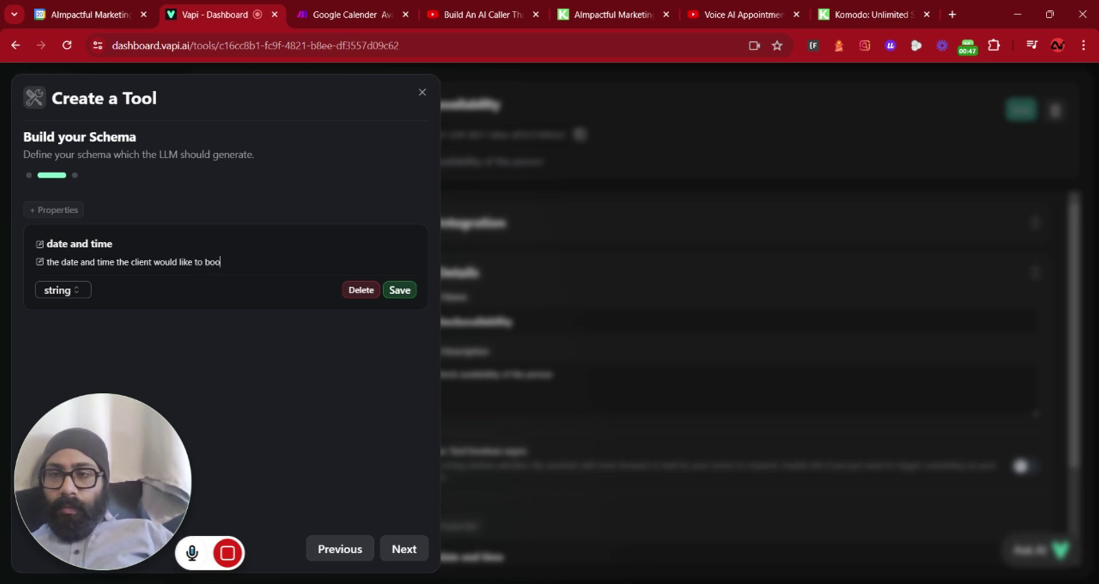
type("k an appointm")
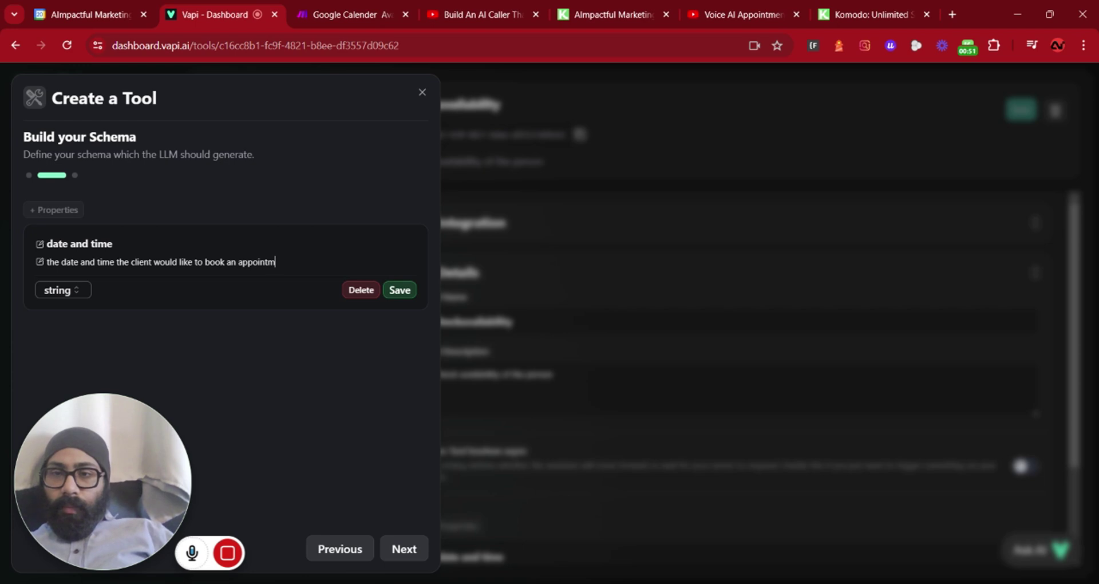
type("ent ")
- Extend the property description with ", for example today at 5pm , next Wednesday at 4pm", and close the tool creation without finishing it
type(",")
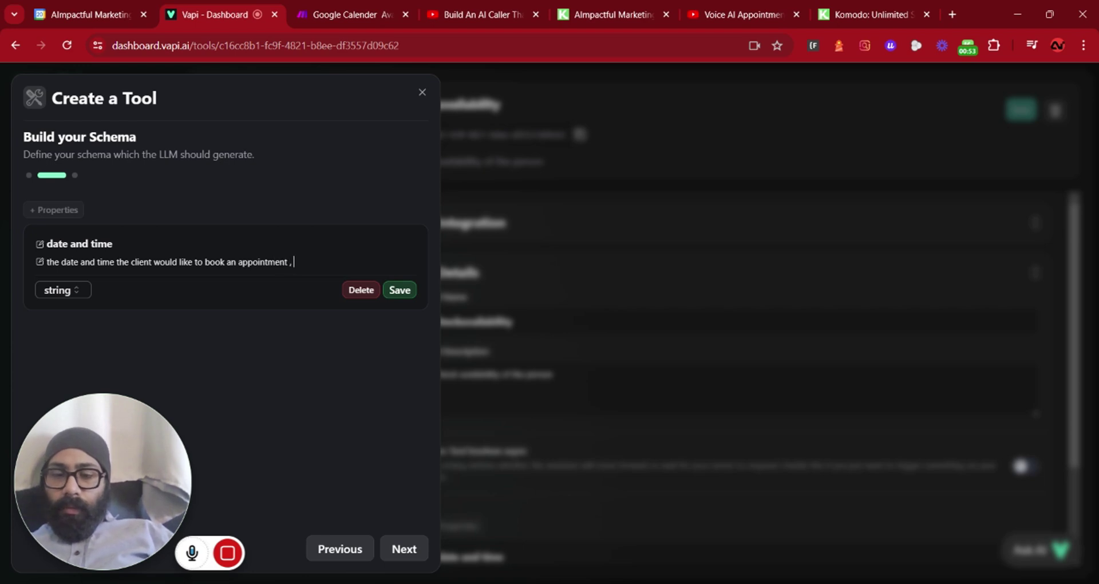
type(" for exa")
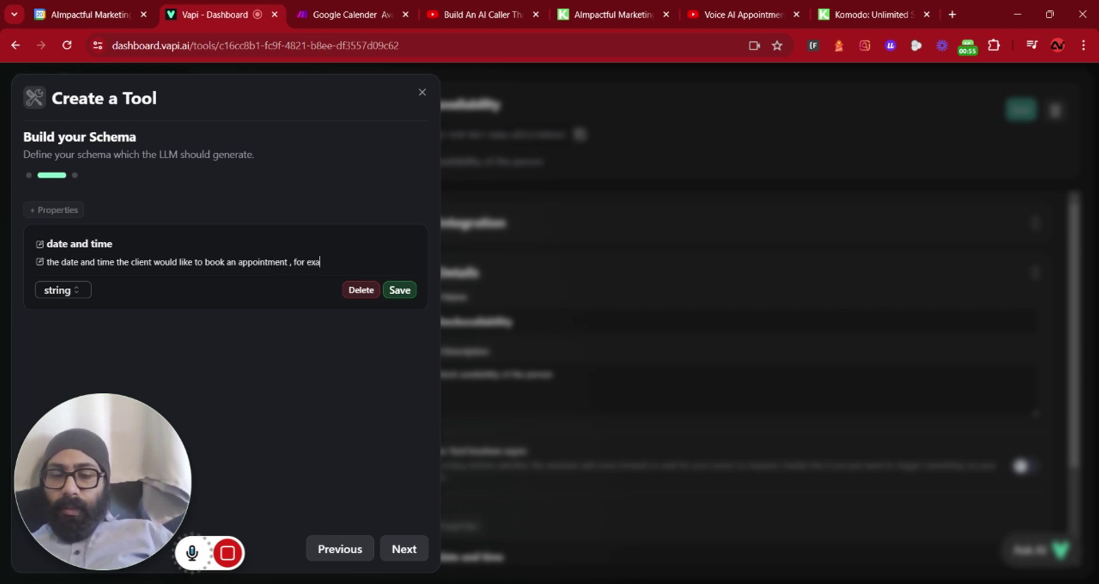
type("mple ")
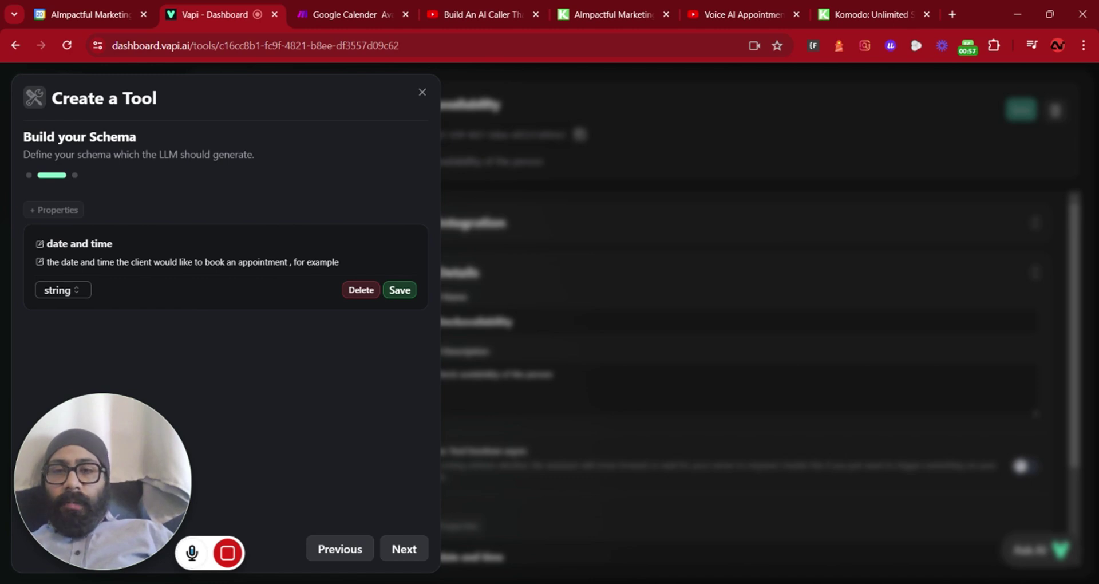
type("today")
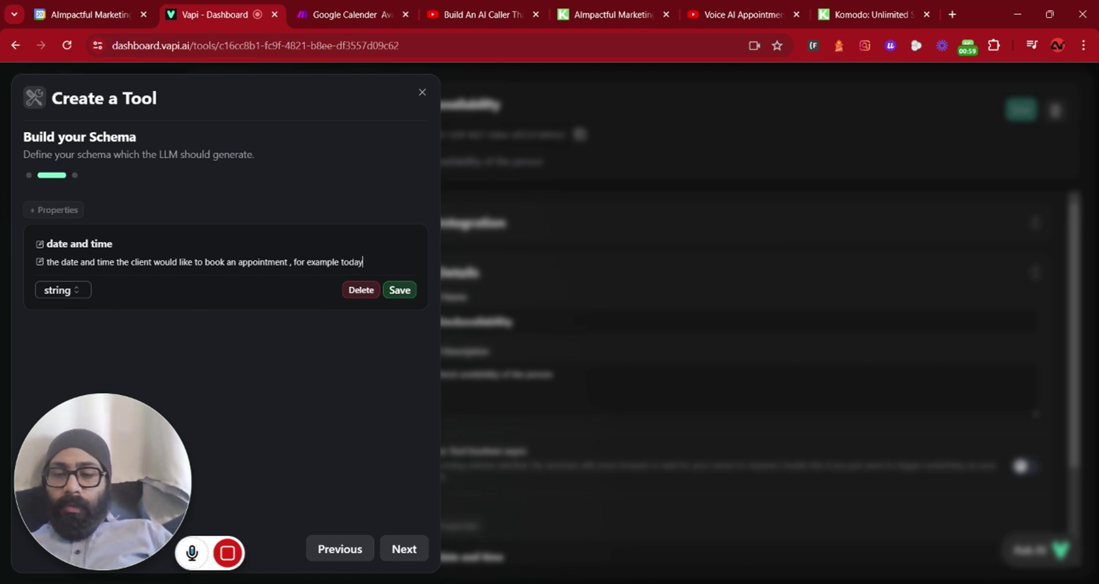
type(" at 5pm . ")
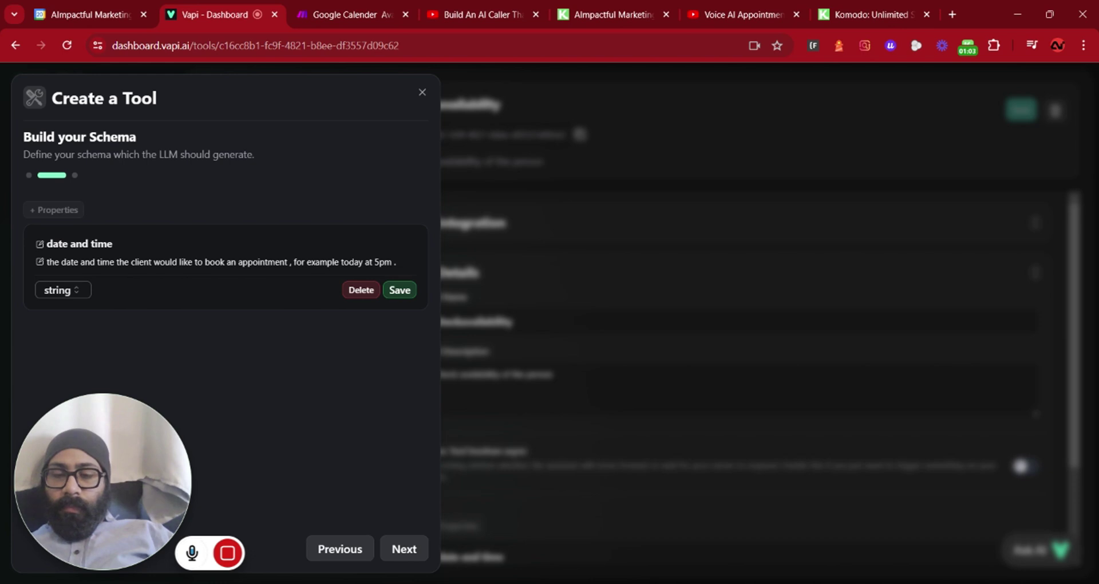
key("BackSpace")
key("BackSpace")
type(", next wednesday at")
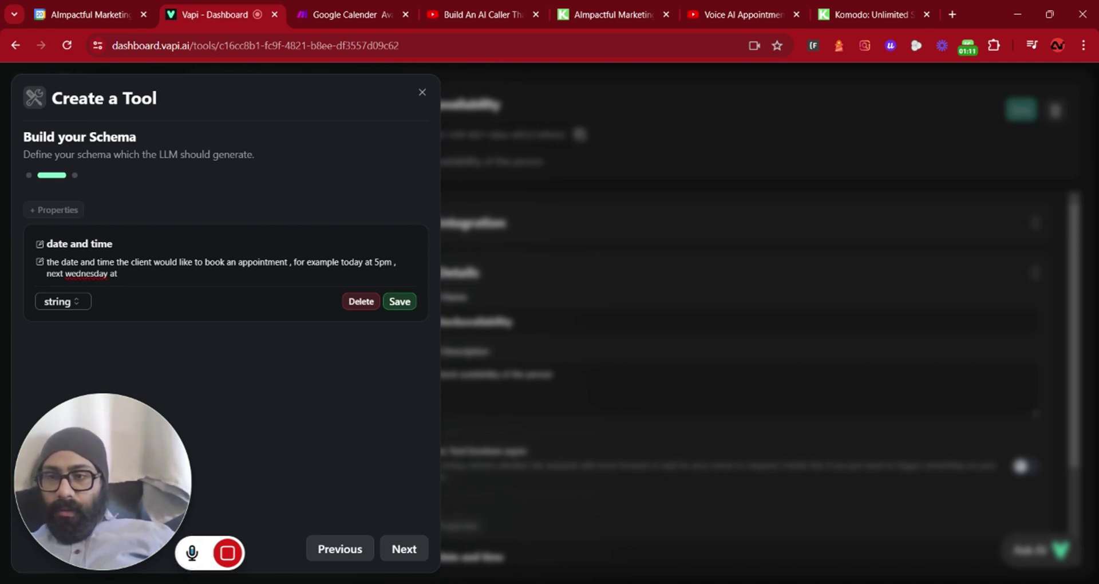
double_click(86, 273)
type("Wednesday at ")
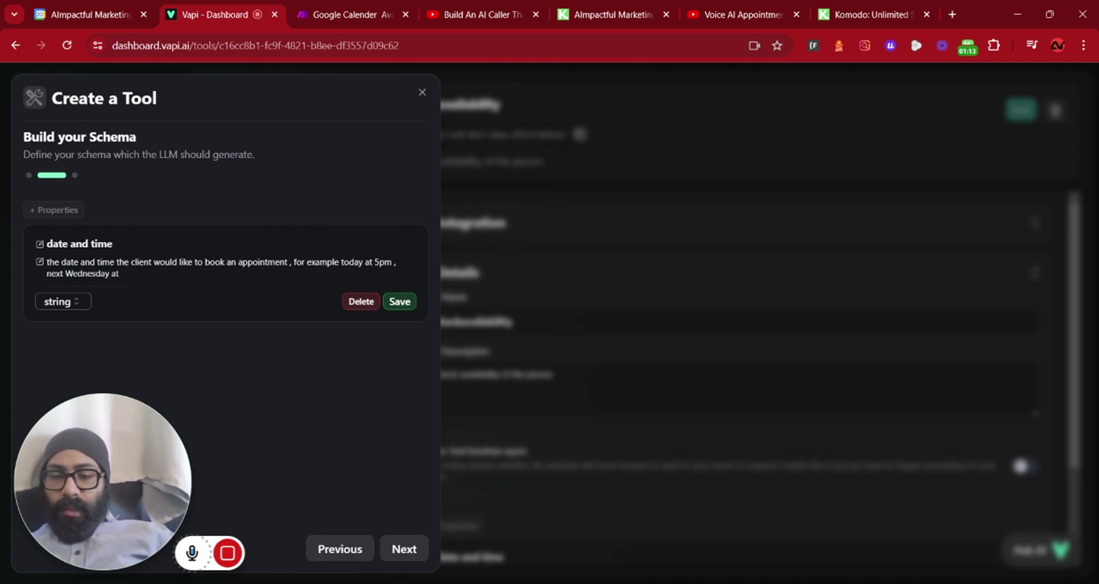
type("4pm")
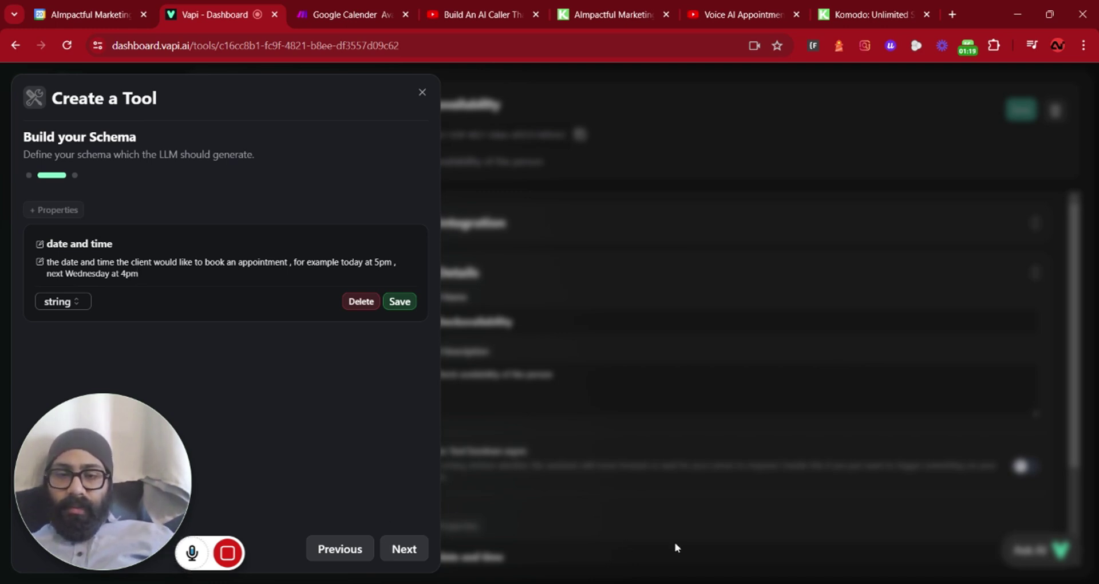
left_click(421, 93)
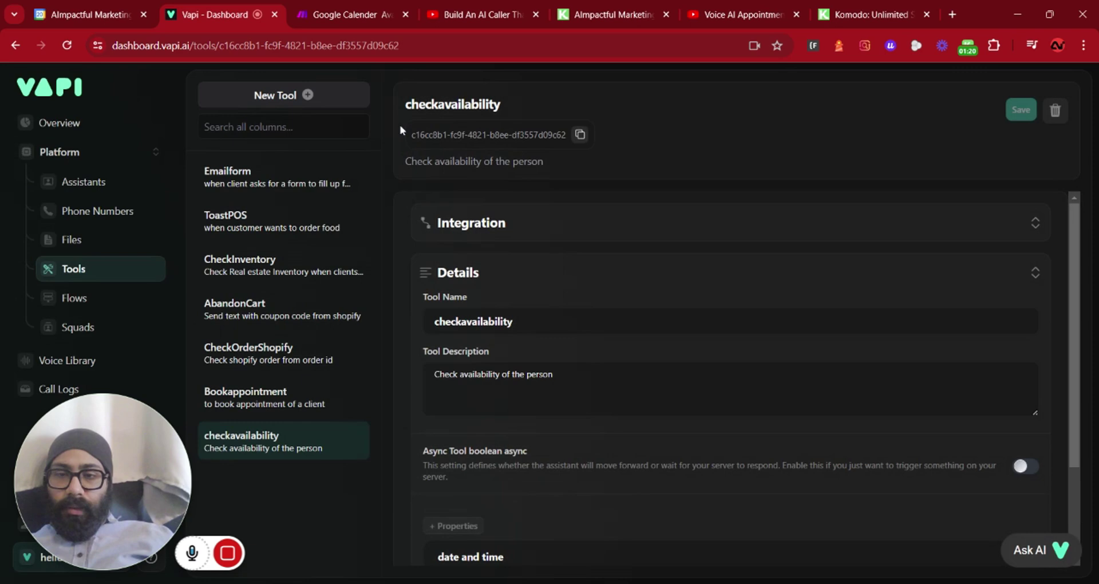
- Review the properties and remaining settings of the existing checkavailability tool
scroll(586, 321, "down", 3)
left_click(527, 446)
scroll(527, 447, "down", 2)
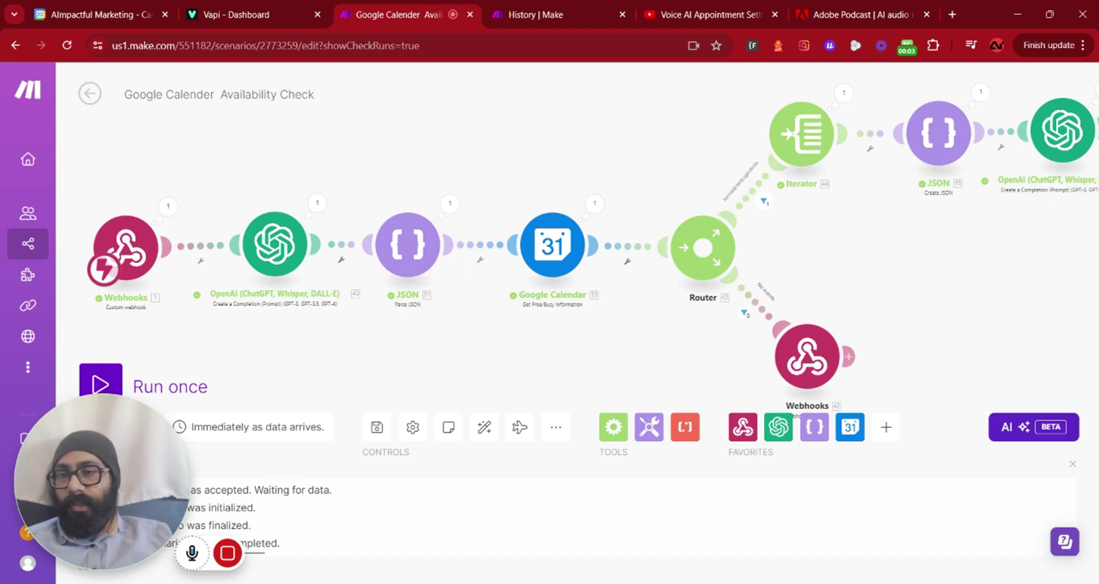
- Review the response body of the webhook on the "No events" route and locate its toolCalls id in the mappable webhook items
left_click_drag(657, 343, 602, 304)
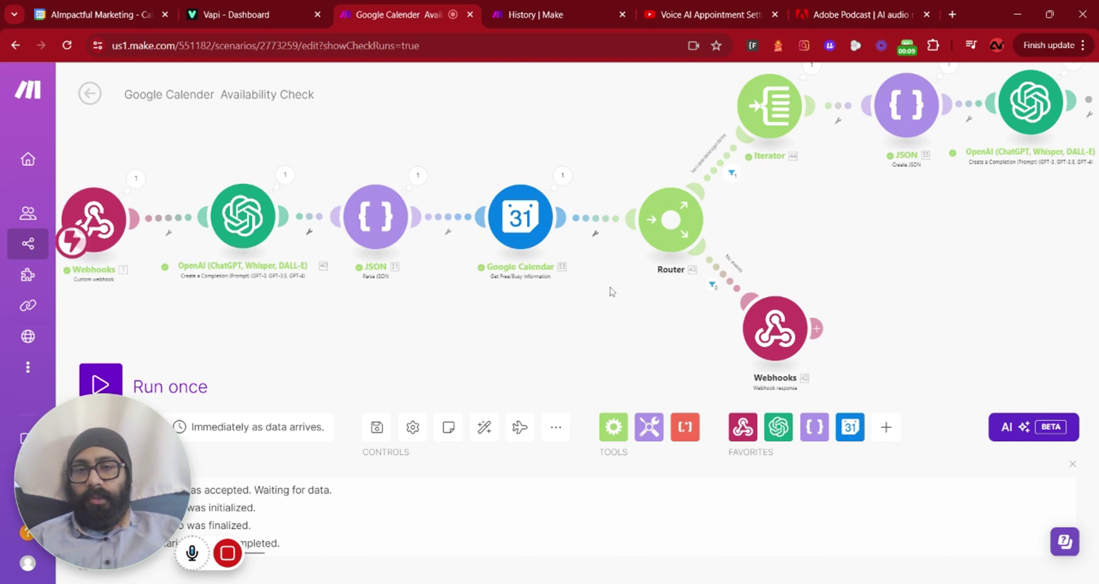
left_click(792, 322)
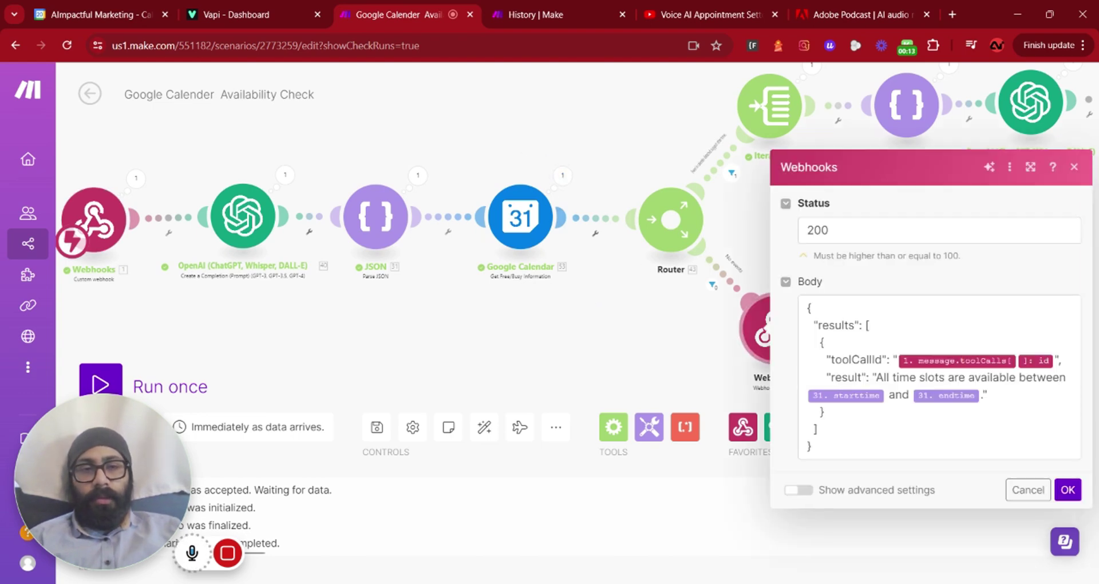
left_click(807, 309)
left_click_drag(807, 308, 800, 374)
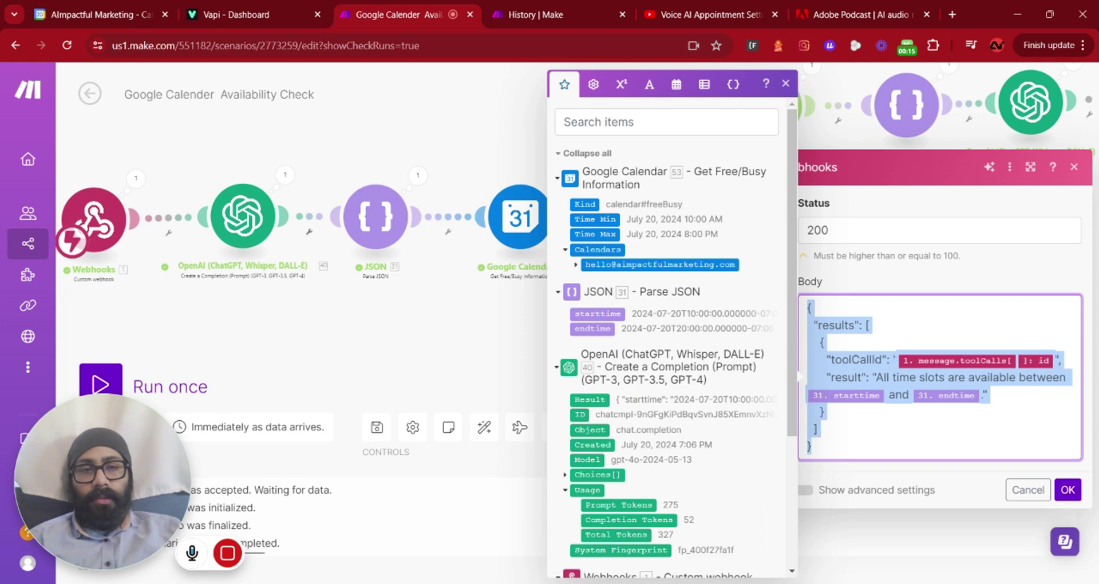
left_click(811, 343)
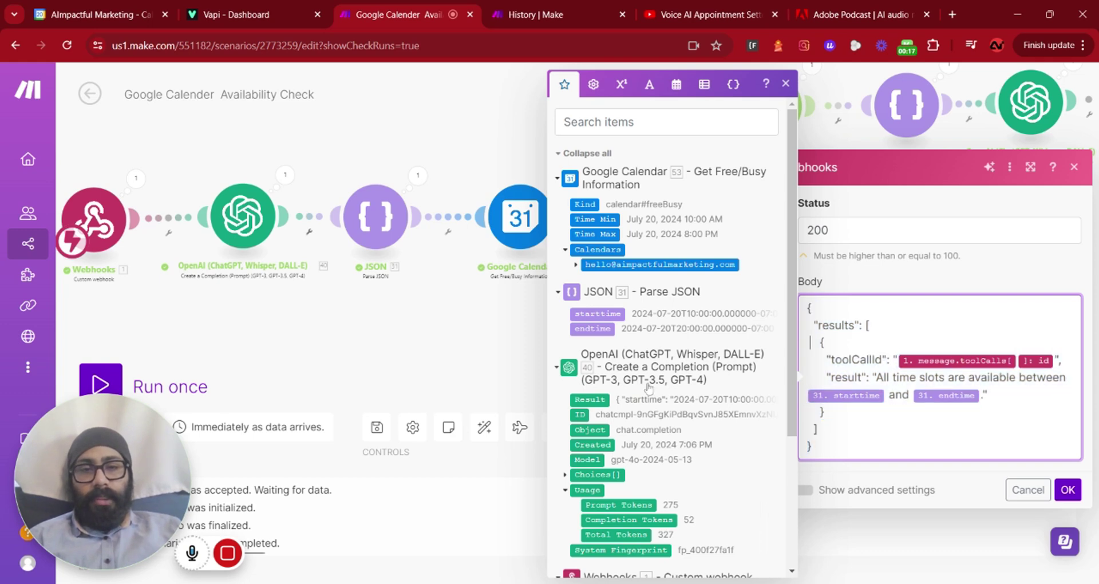
scroll(649, 387, "down", 3)
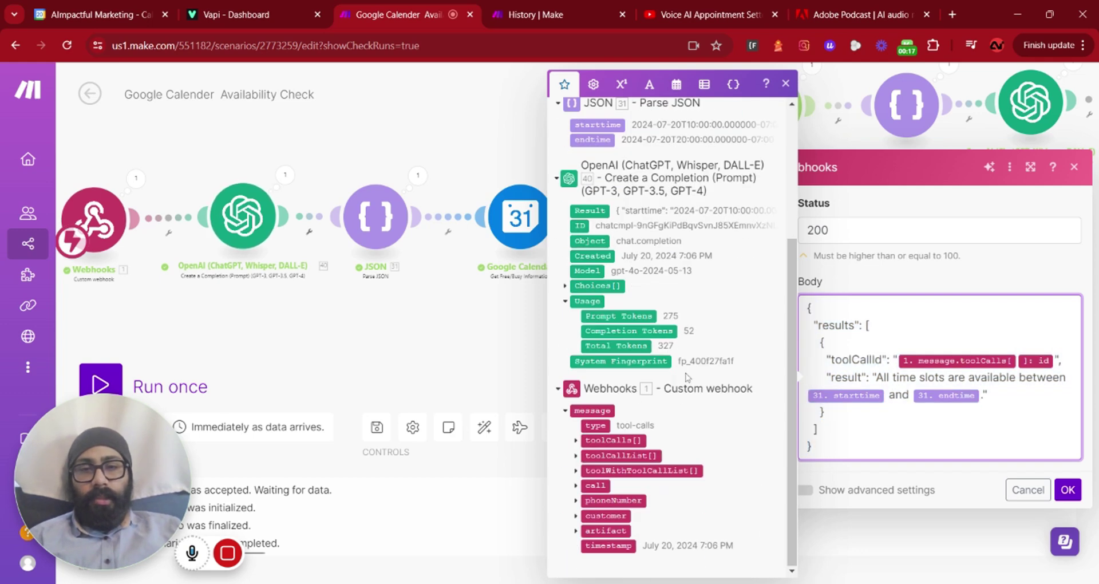
left_click(577, 440)
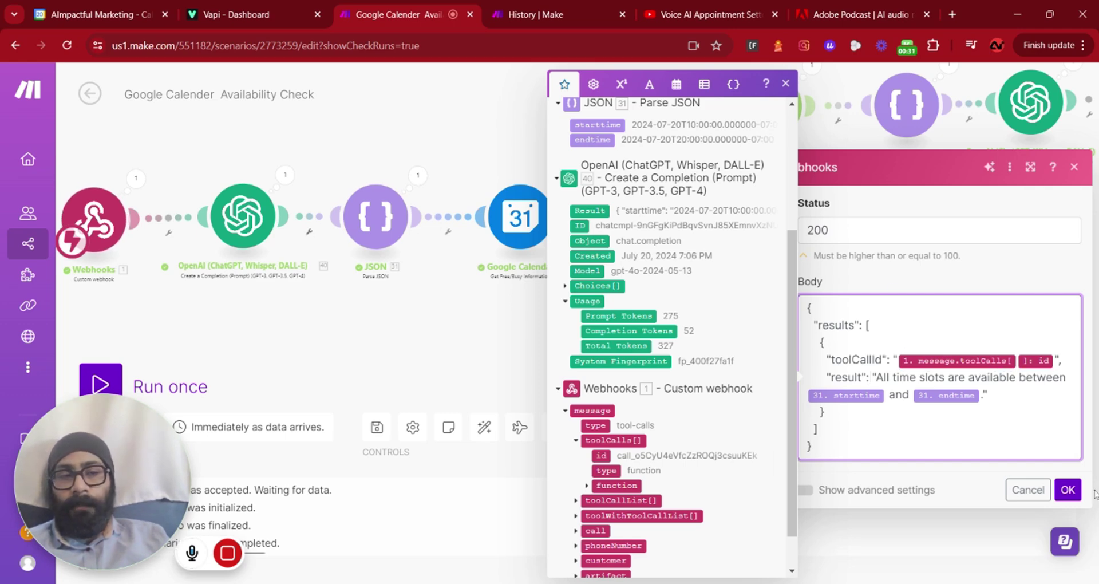
left_click(1073, 496)
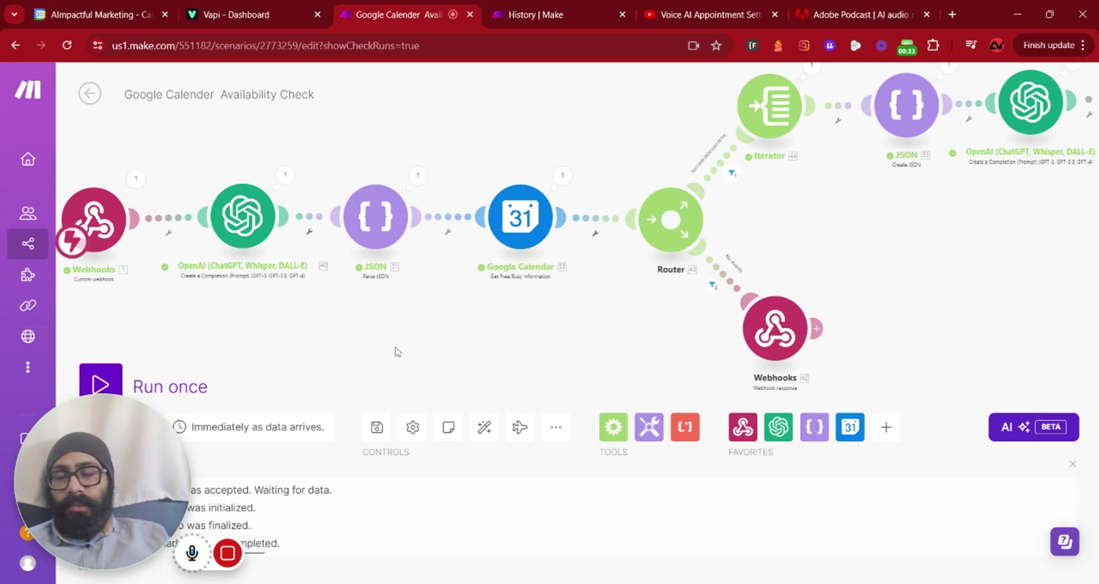
- Inspect the starting webhook's run output, expanding toolCalls down to the function's date and time argument
left_click_drag(395, 351, 539, 349)
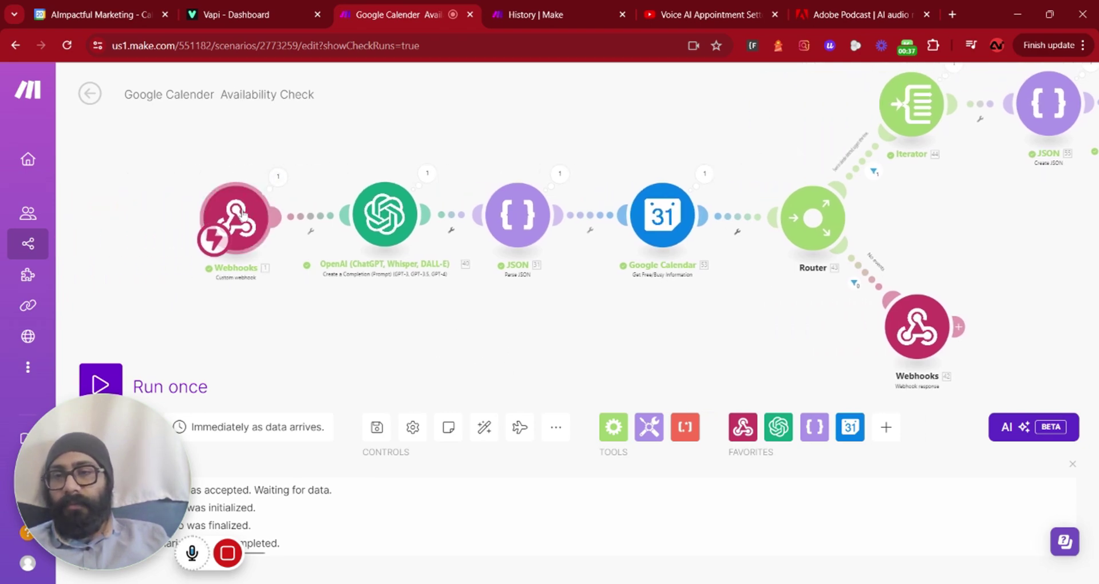
scroll(242, 214, "up", 2)
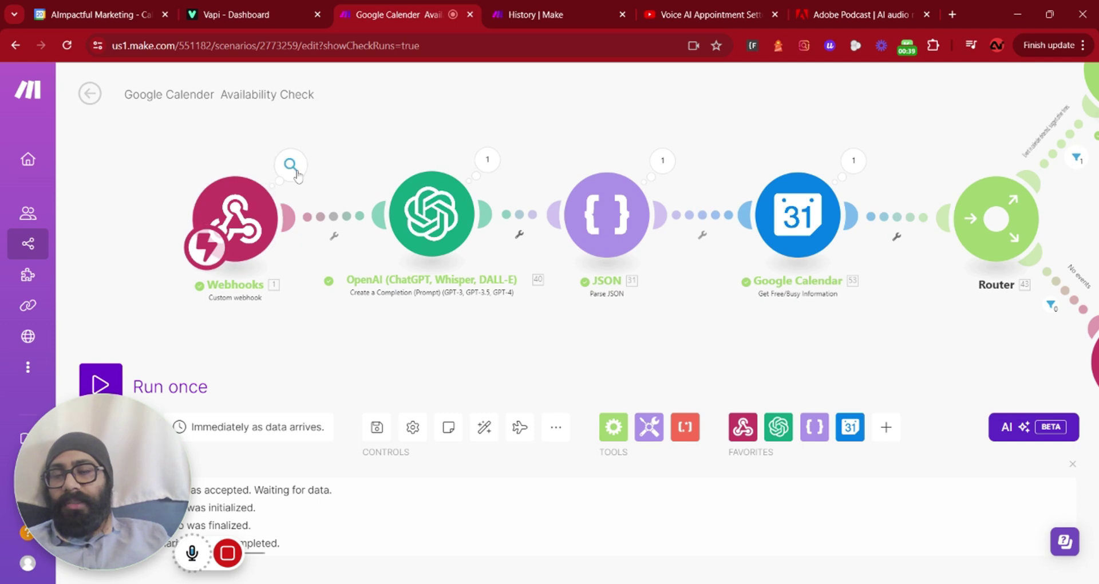
left_click(290, 165)
left_click(363, 200)
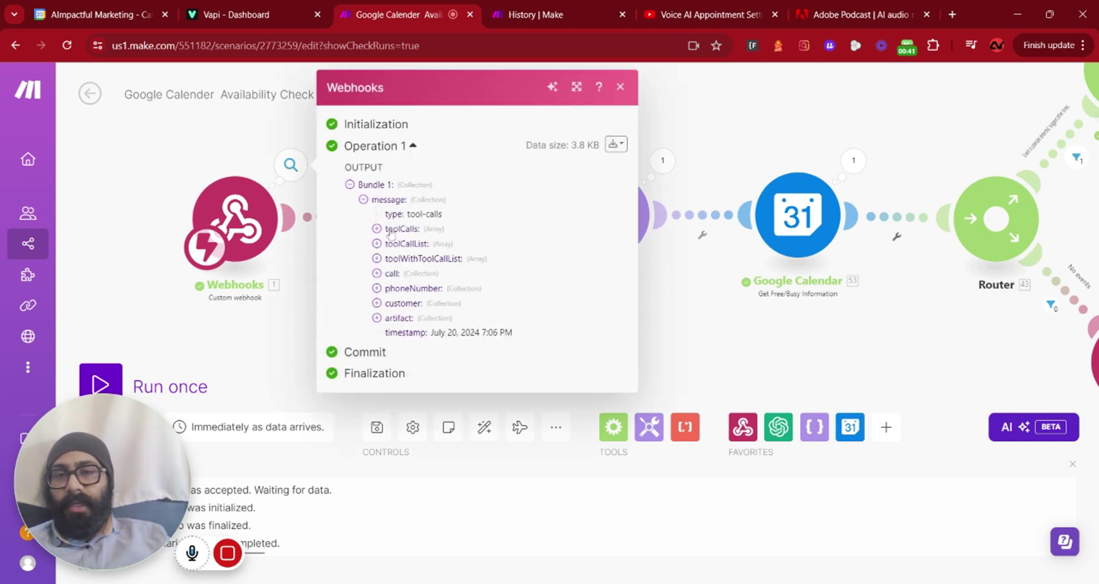
left_click(376, 229)
left_click(390, 243)
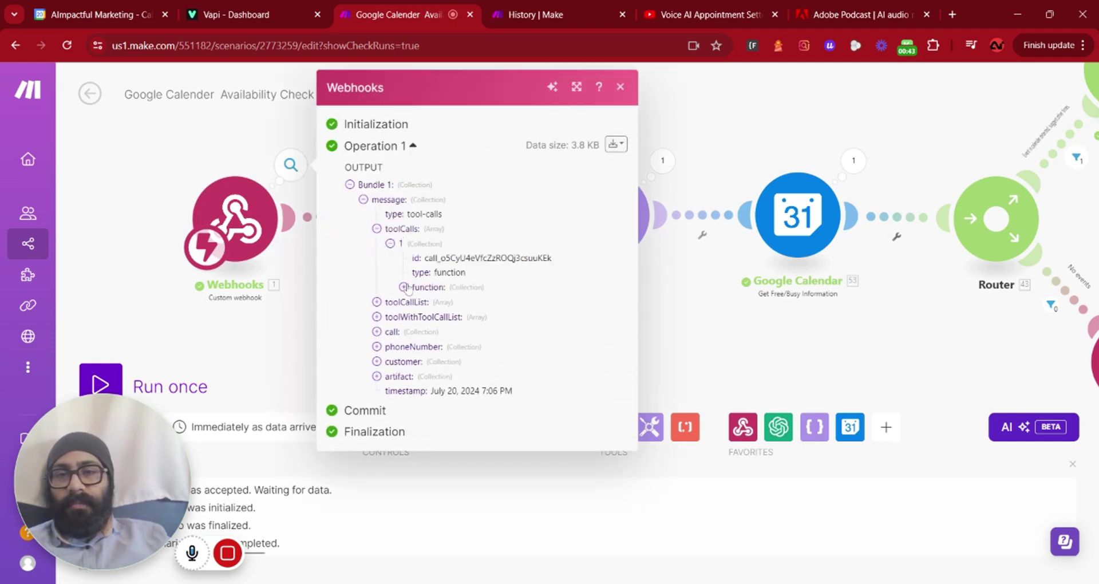
left_click(403, 287)
left_click(418, 316)
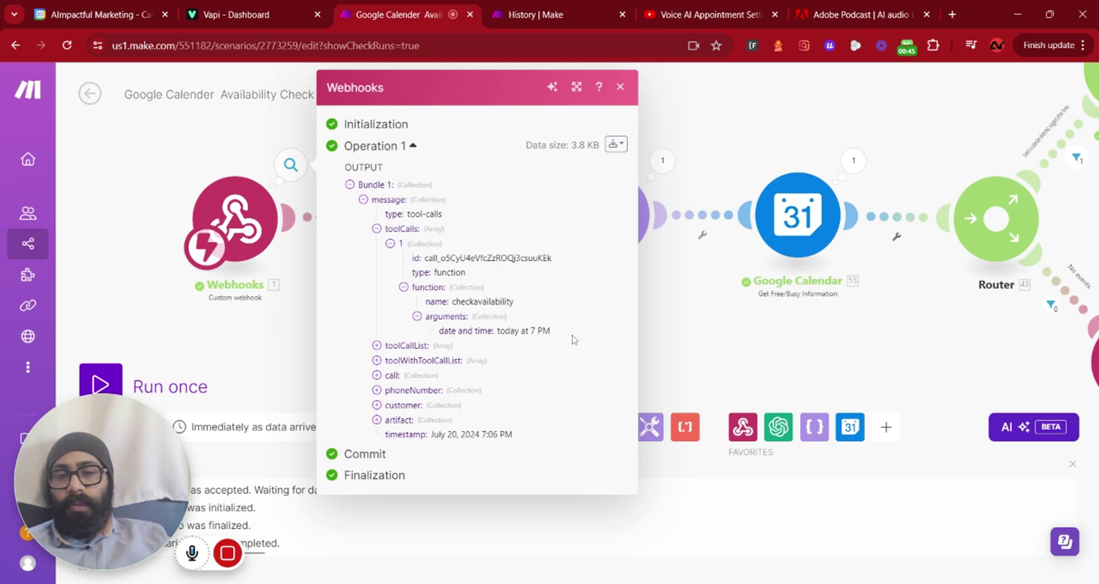
left_click(727, 334)
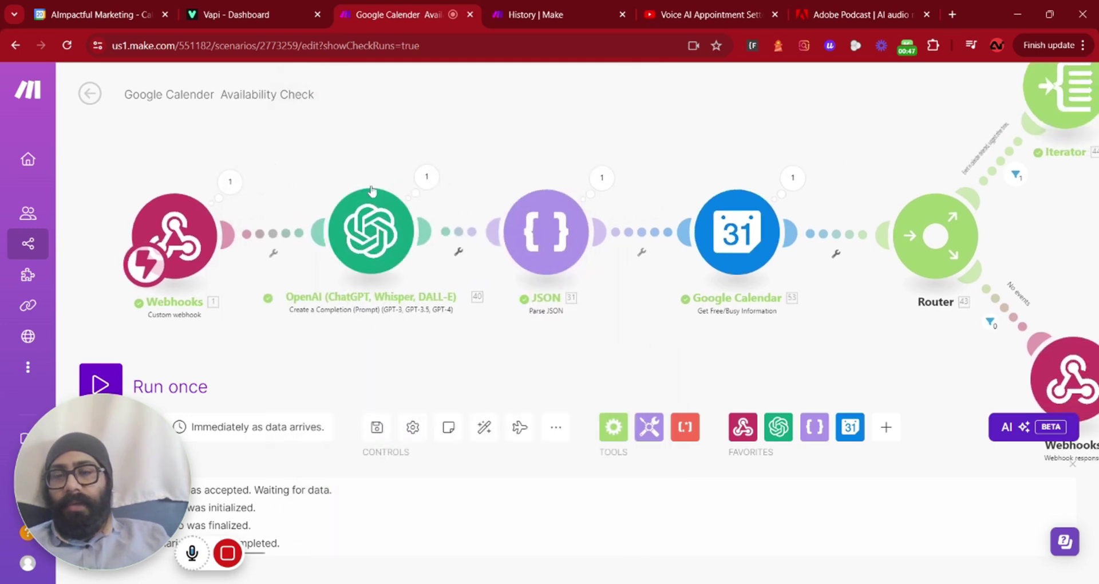
- Review the OpenAI module's model and the system message with its start/end time JSON format and timezone rules
left_click(371, 229)
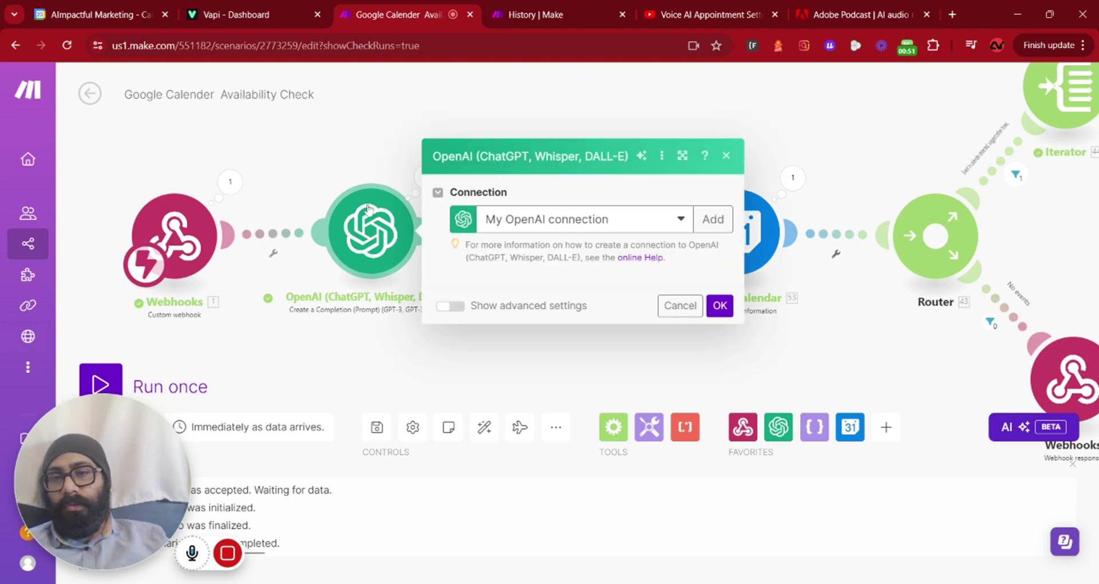
scroll(608, 388, "down", 3)
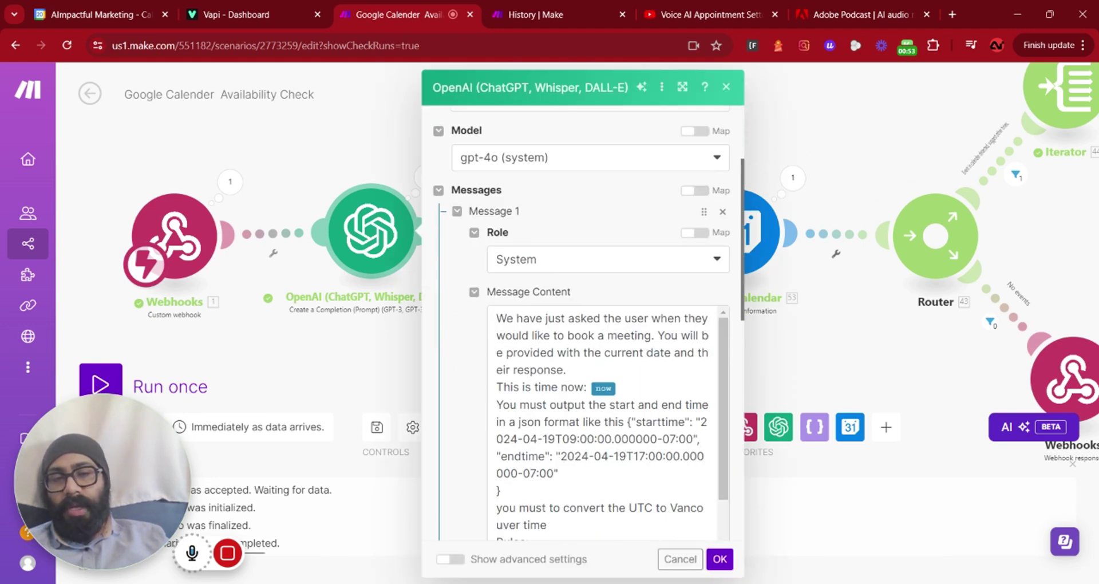
scroll(604, 424, "down", 3)
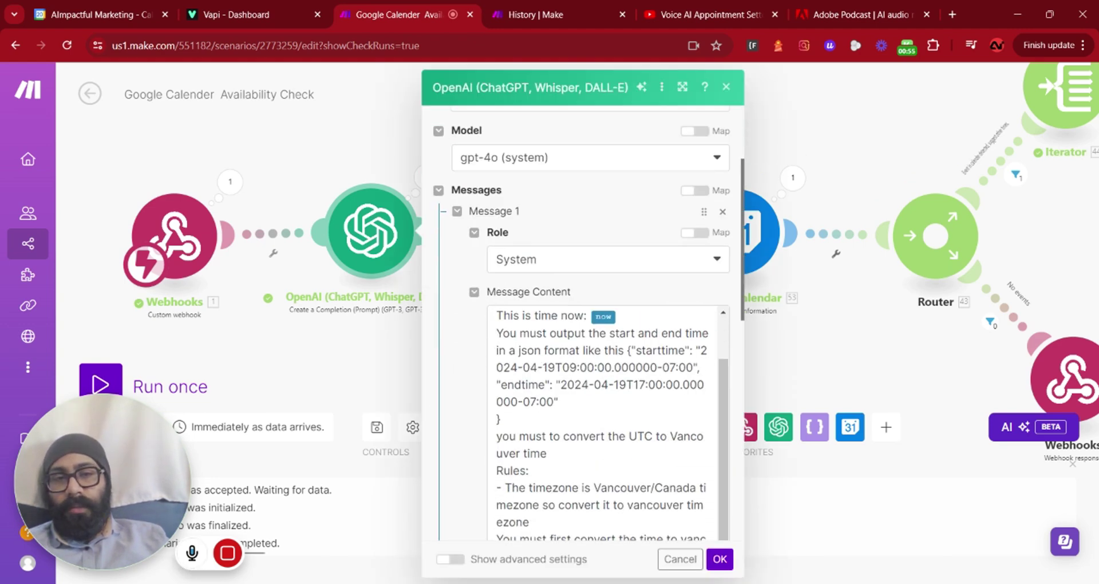
left_click_drag(677, 350, 693, 367)
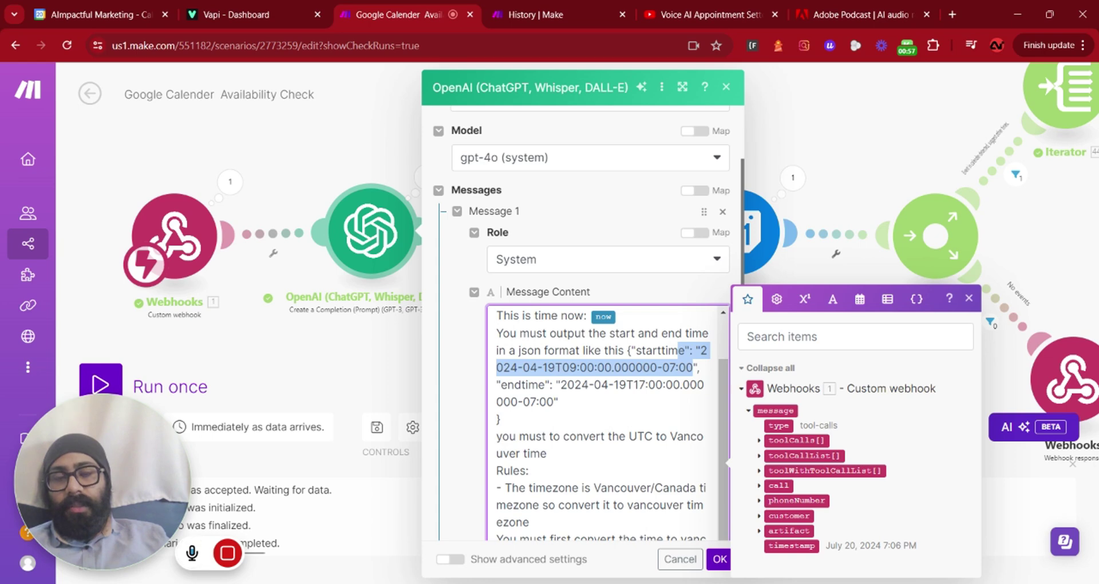
left_click(657, 366)
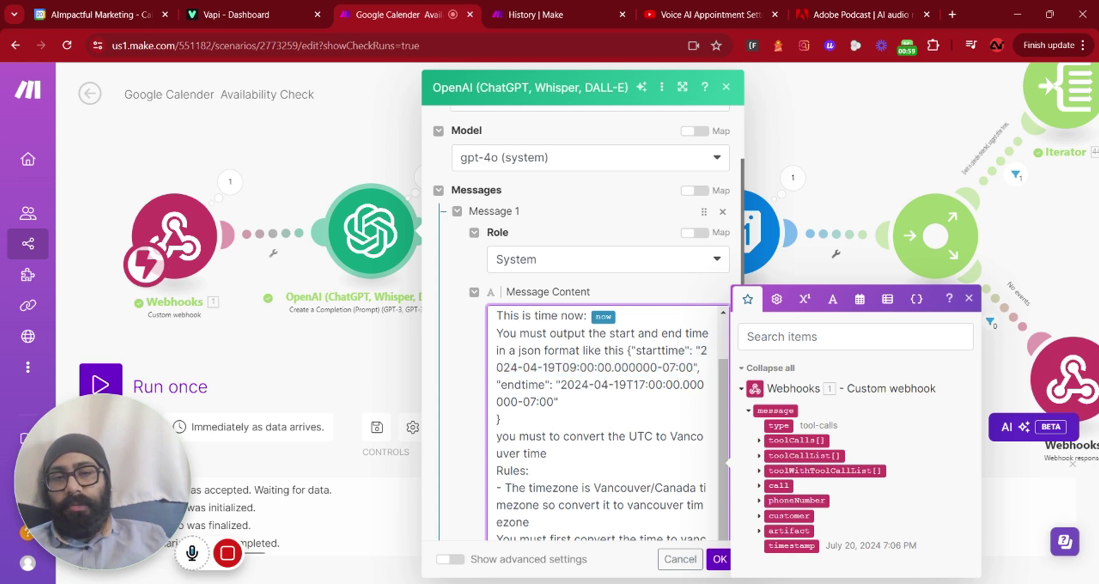
scroll(604, 424, "down", 3)
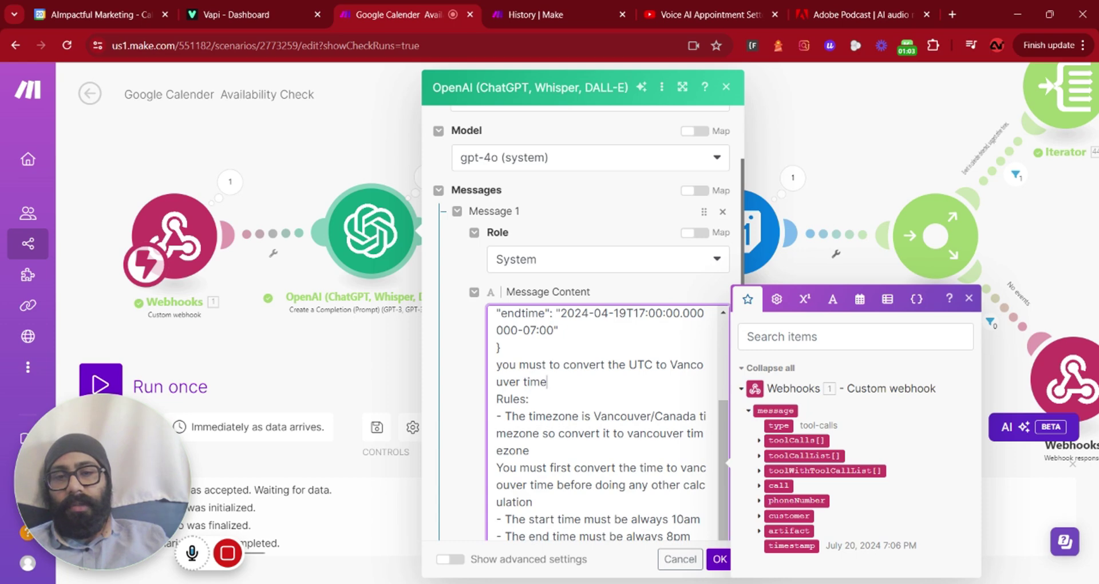
scroll(606, 424, "down", 2)
left_click(331, 367)
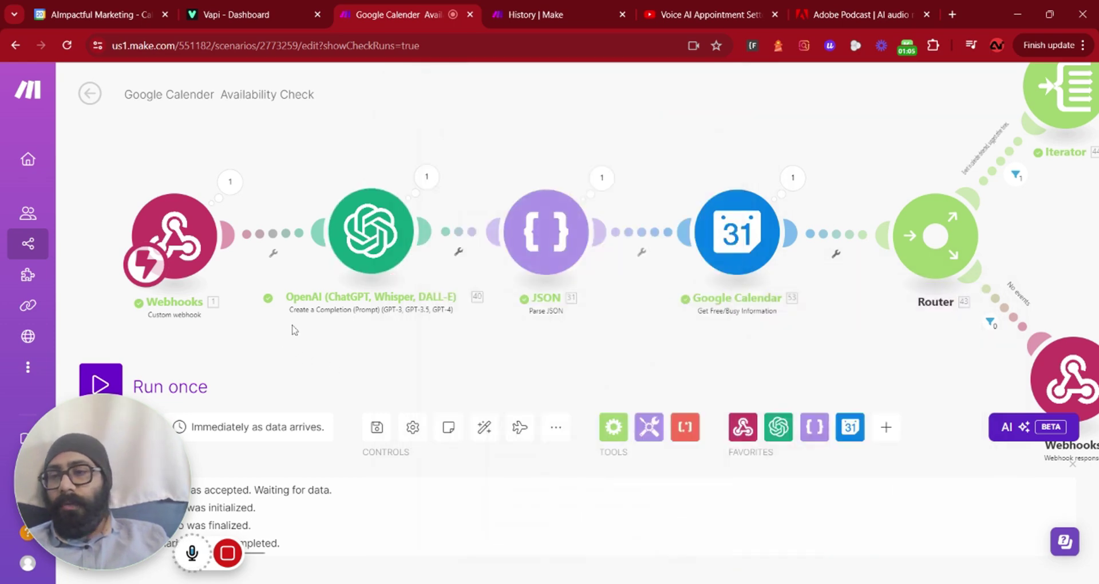
- Check the timezone in the Make account's profile settings and open the profile's time zone options
mouse_move(65, 171)
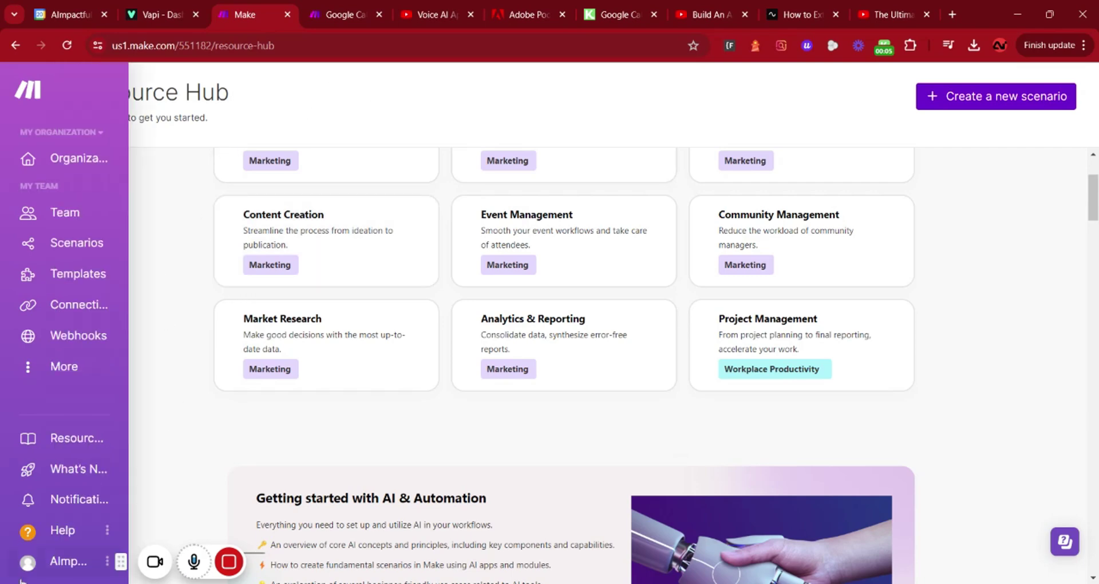
left_click(62, 558)
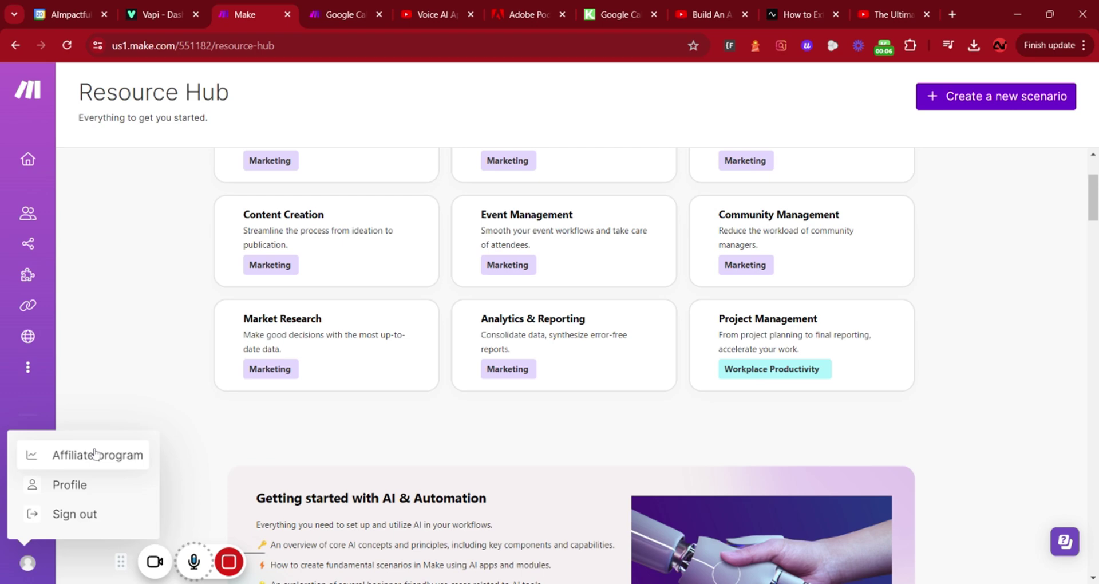
left_click(80, 484)
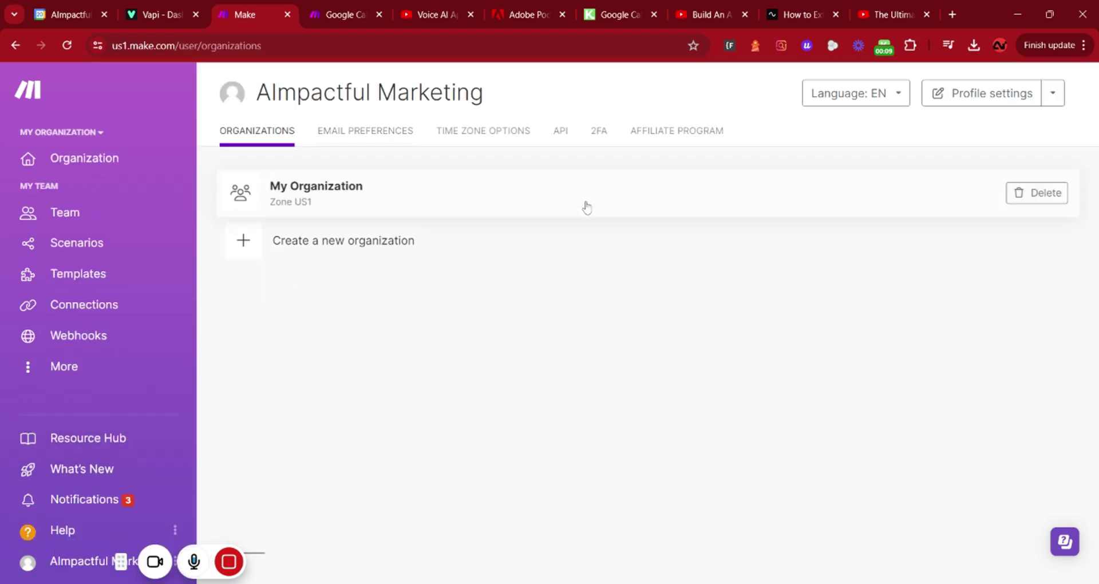
left_click(974, 105)
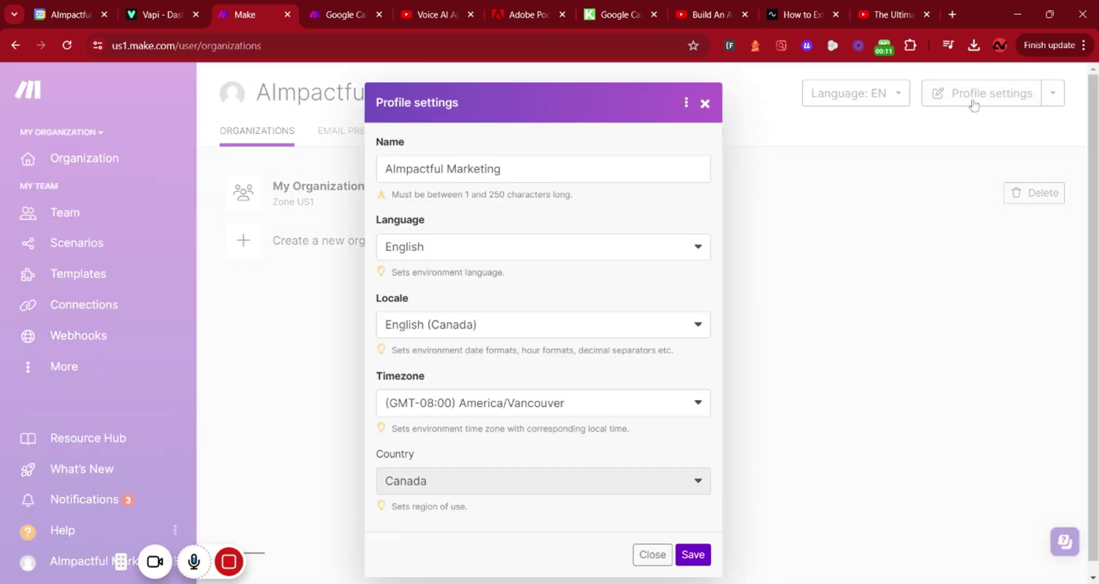
left_click(811, 385)
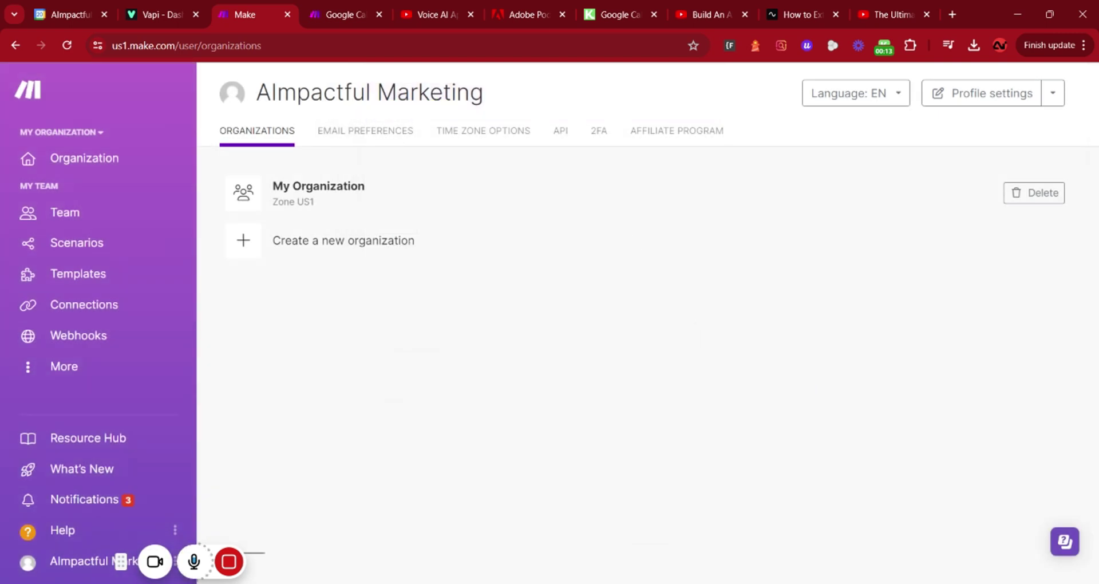
left_click(461, 130)
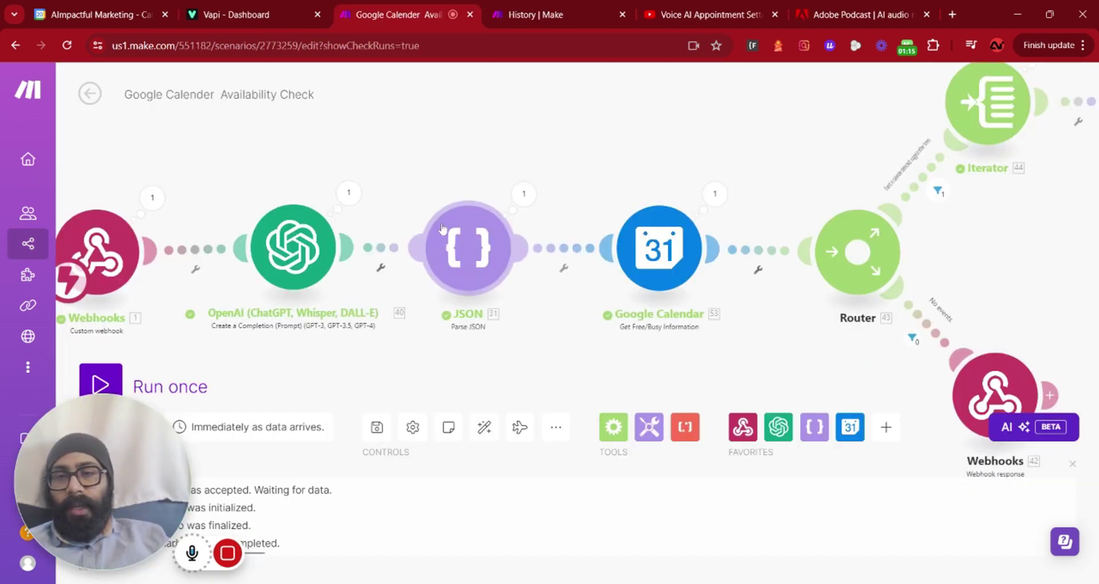
- Inspect the start and end times in the result of the OpenAI module's last run
left_click(349, 193)
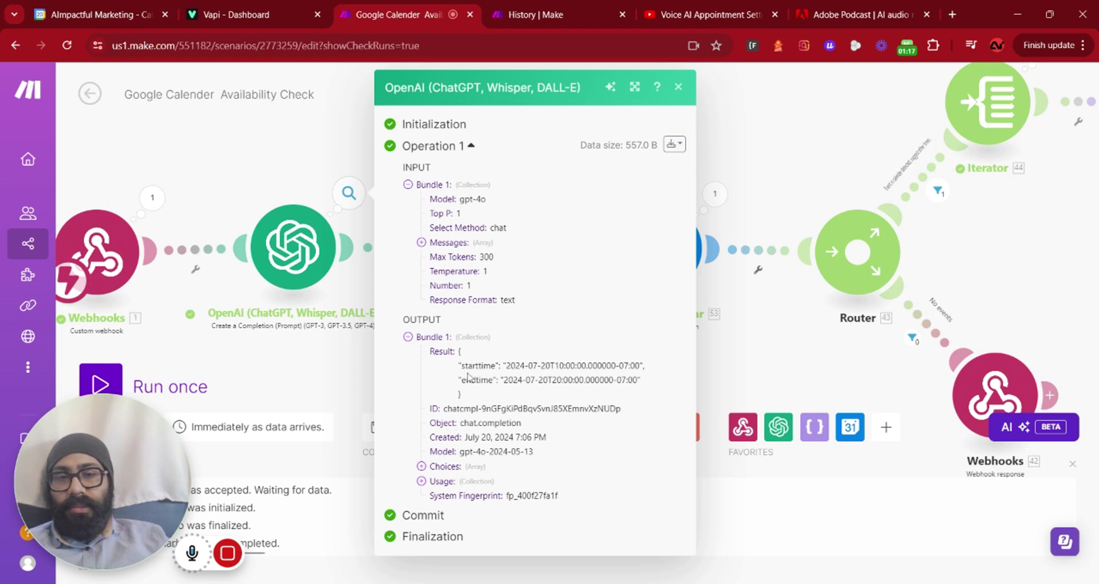
left_click_drag(458, 351, 473, 402)
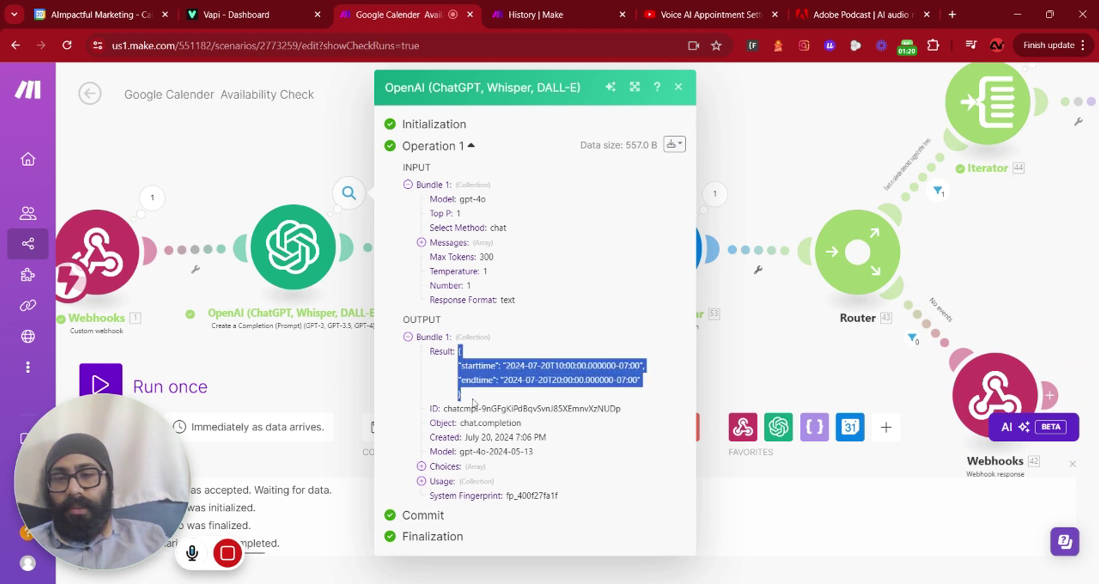
key("Escape")
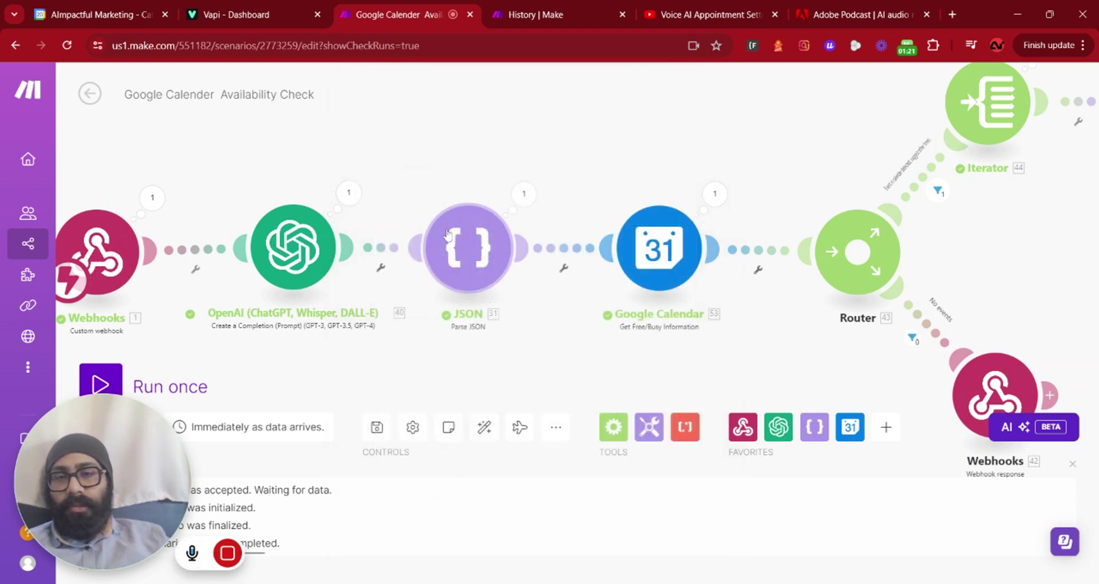
- Look over the Parse JSON module and compare its last run's input string with the parsed starttime and endtime
left_click(452, 245)
left_click(482, 378)
left_click(524, 195)
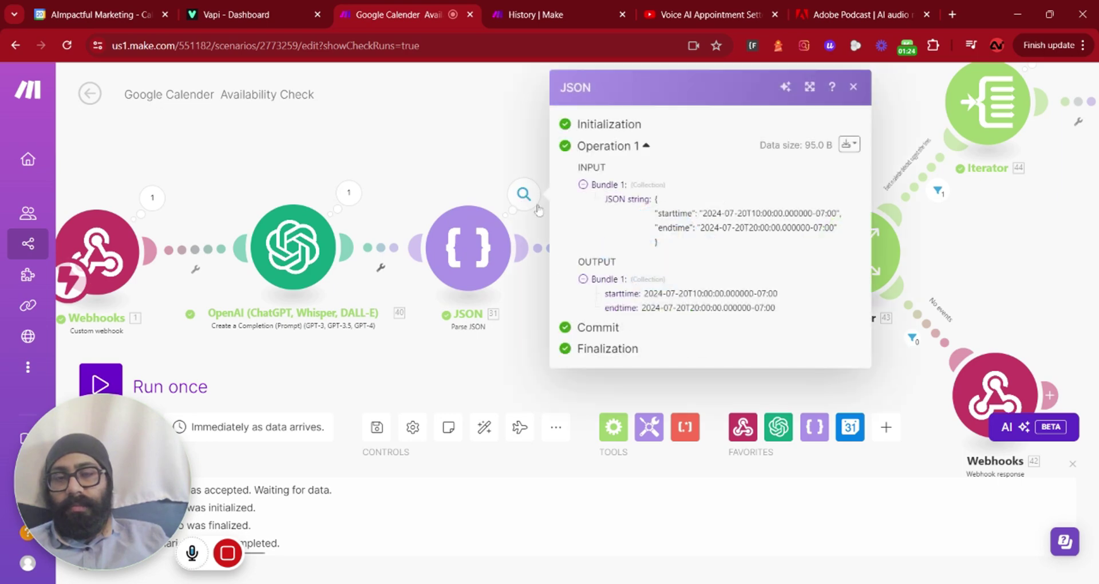
left_click_drag(605, 294, 637, 308)
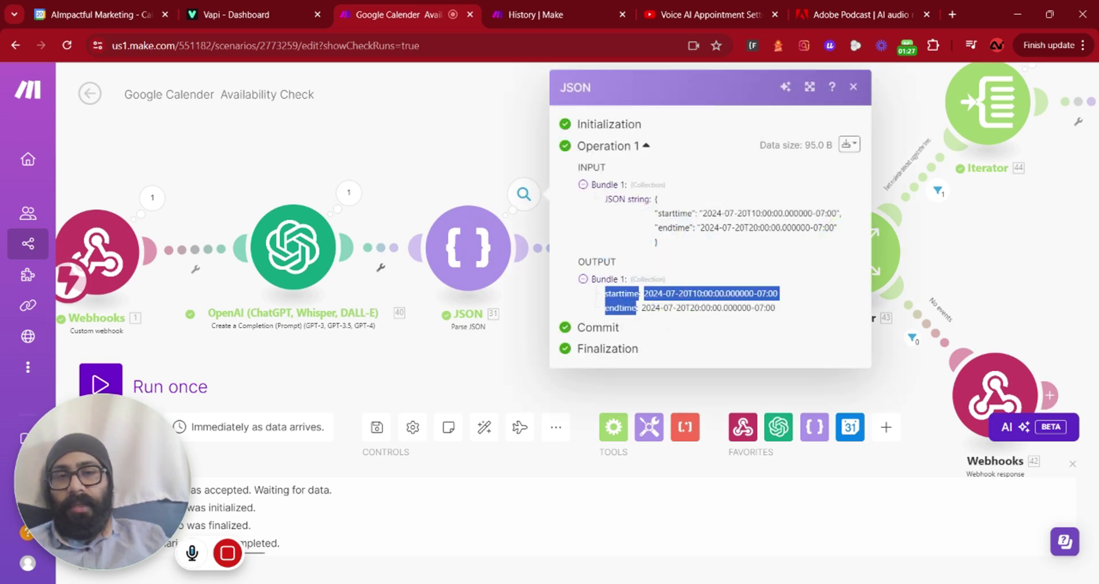
left_click(654, 303)
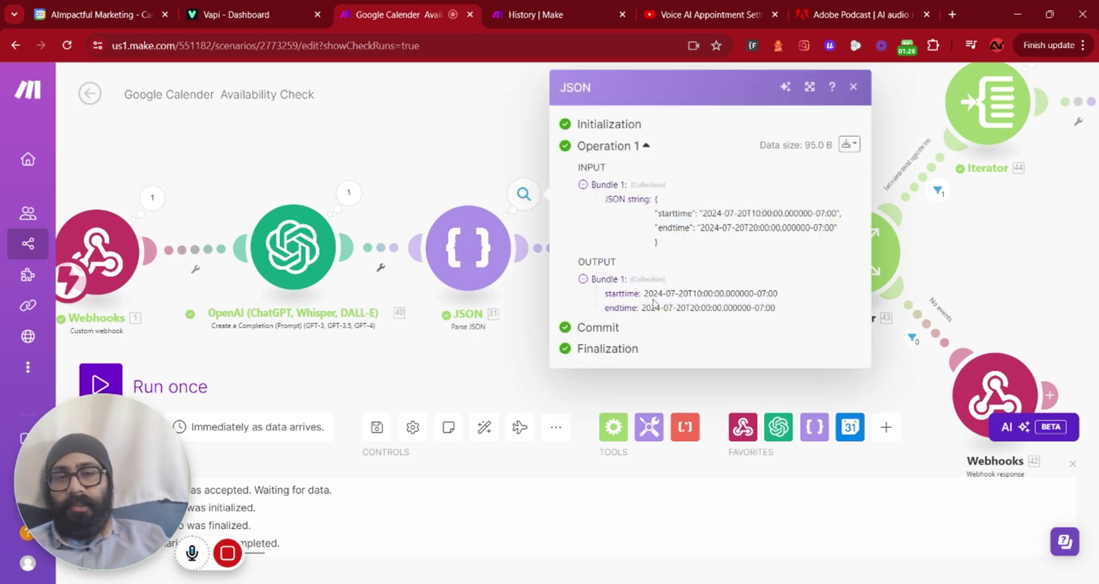
left_click(896, 353)
- Review the minimum time, maximum time and calendar settings of the Google Calendar free/busy module
left_click_drag(790, 360, 633, 336)
left_click(607, 239)
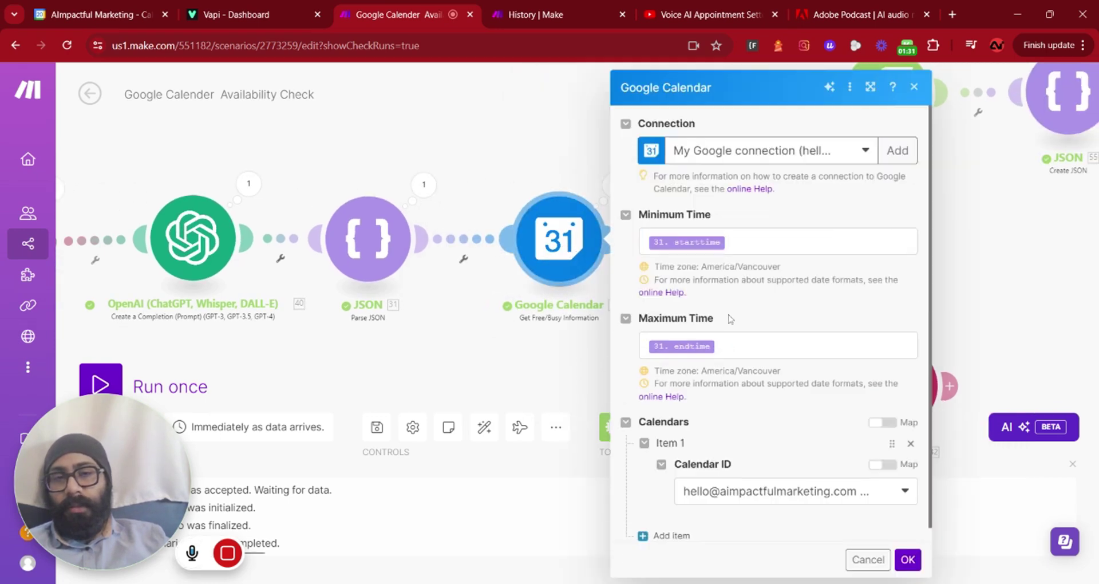
scroll(750, 320, "down", 1)
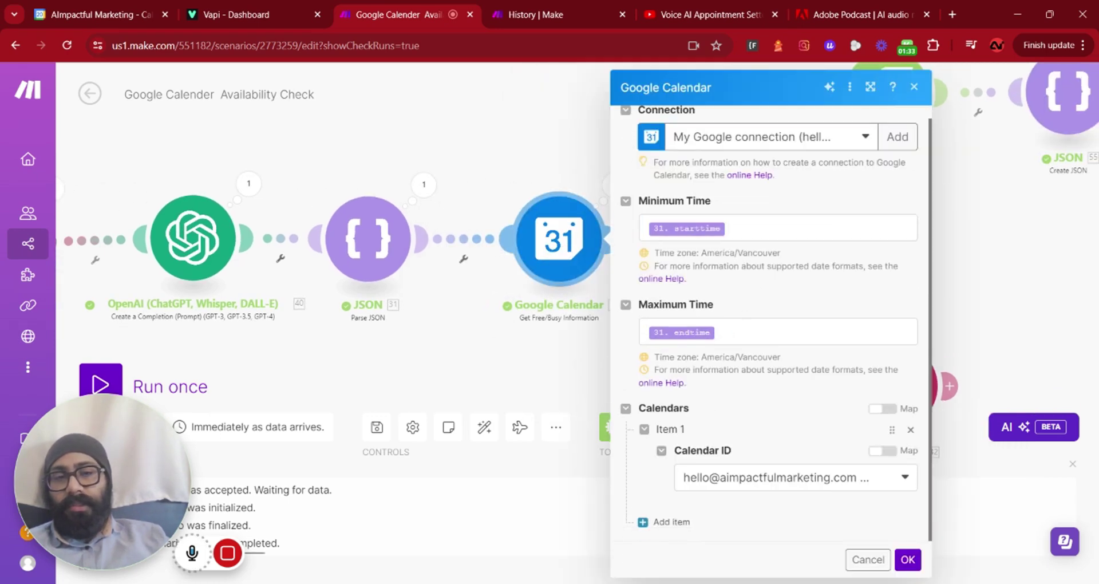
left_click(560, 346)
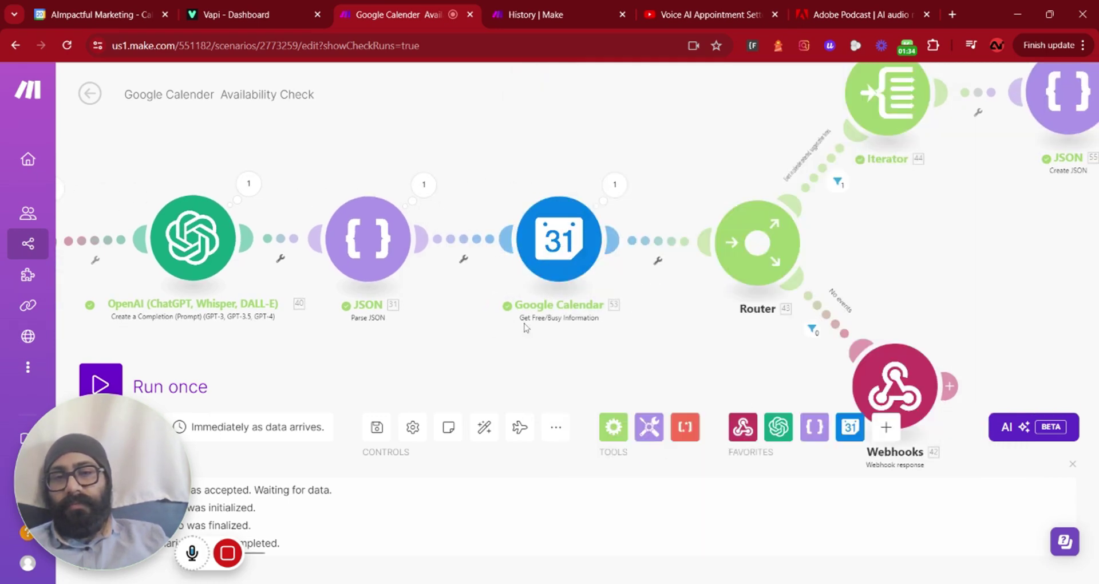
- Inspect the last run of the Google Calendar free/busy module and expand both busy slots in its output
left_click(614, 184)
left_click(697, 324)
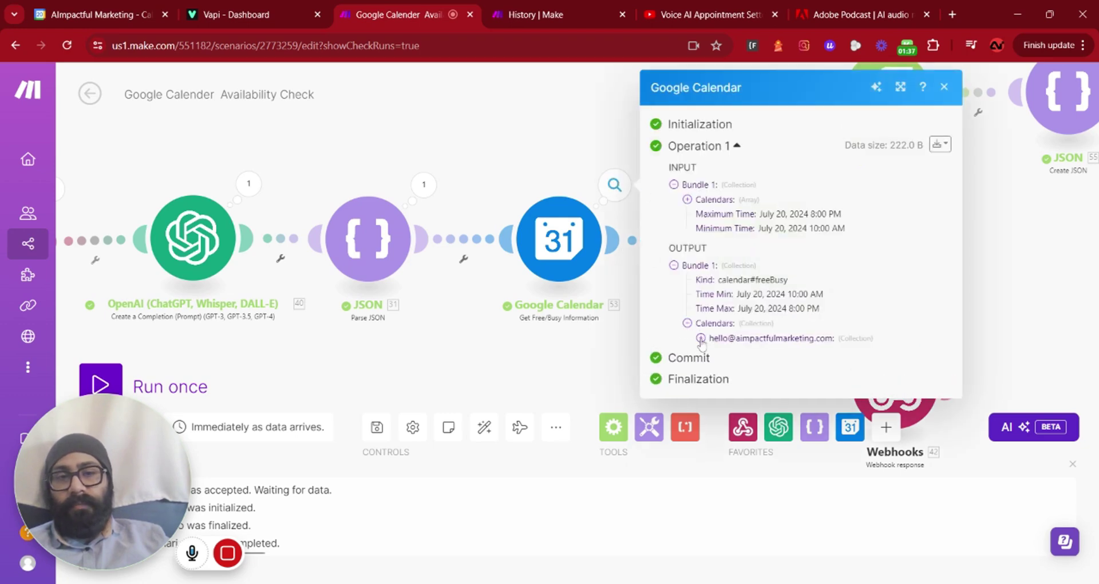
left_click(704, 338)
left_click(723, 353)
left_click(735, 368)
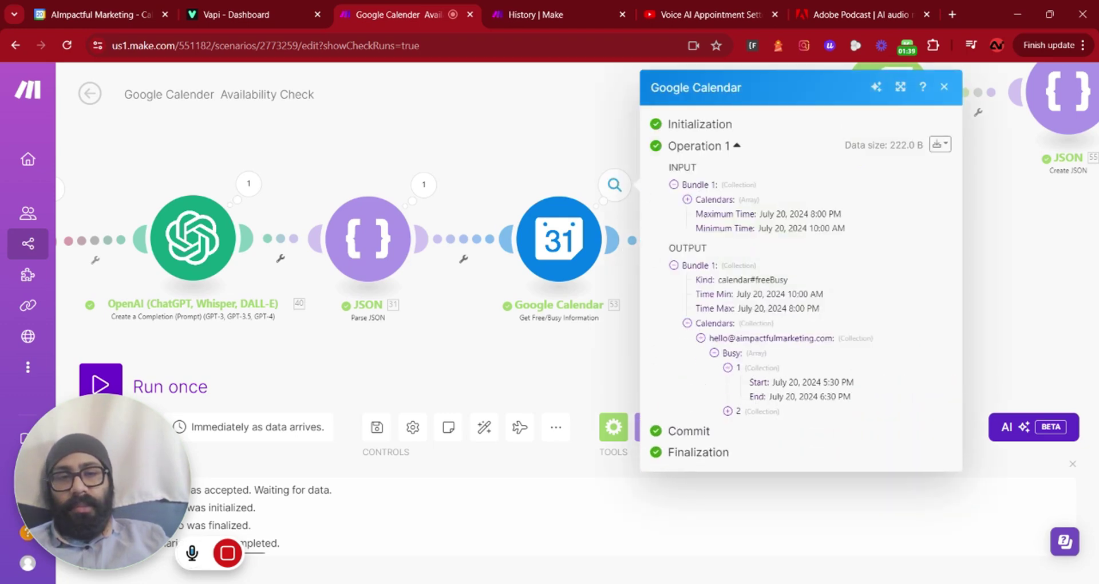
left_click(727, 411)
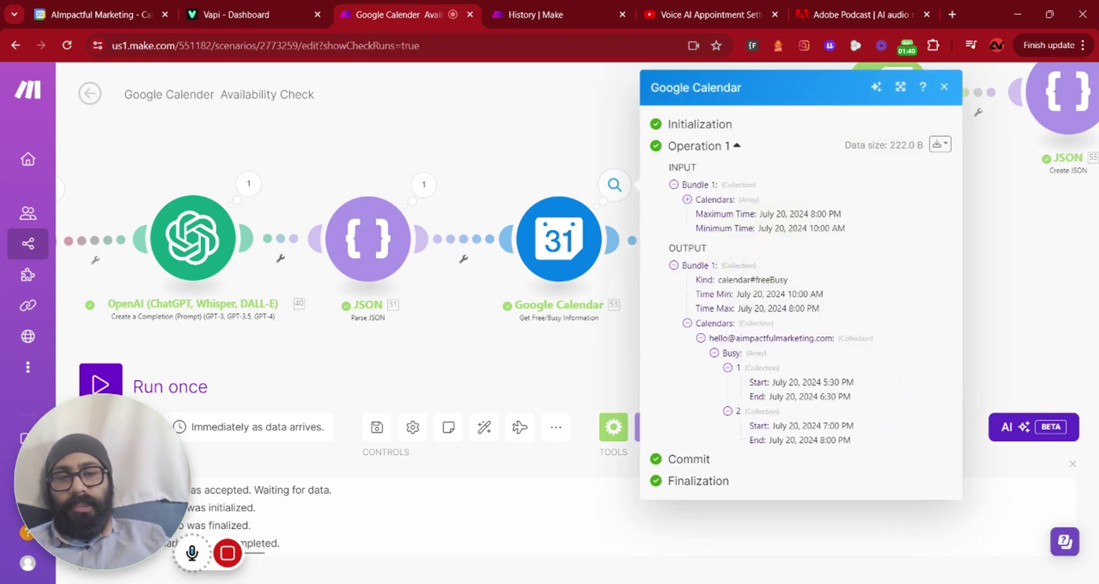
left_click(979, 365)
- Review the status and body of the webhook response on the router's No events route
left_click_drag(929, 250, 628, 214)
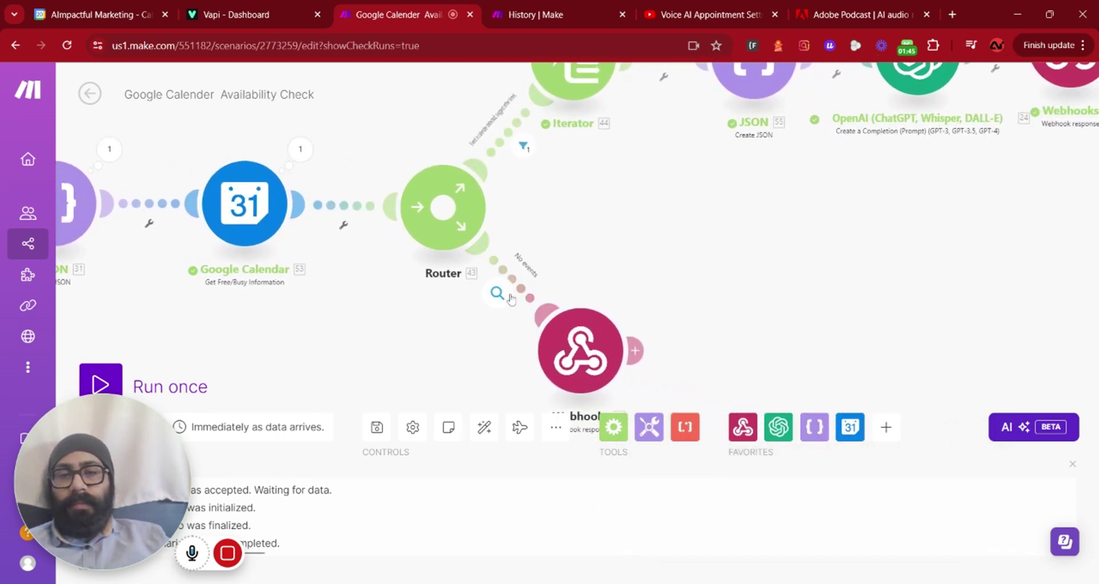
left_click(580, 350)
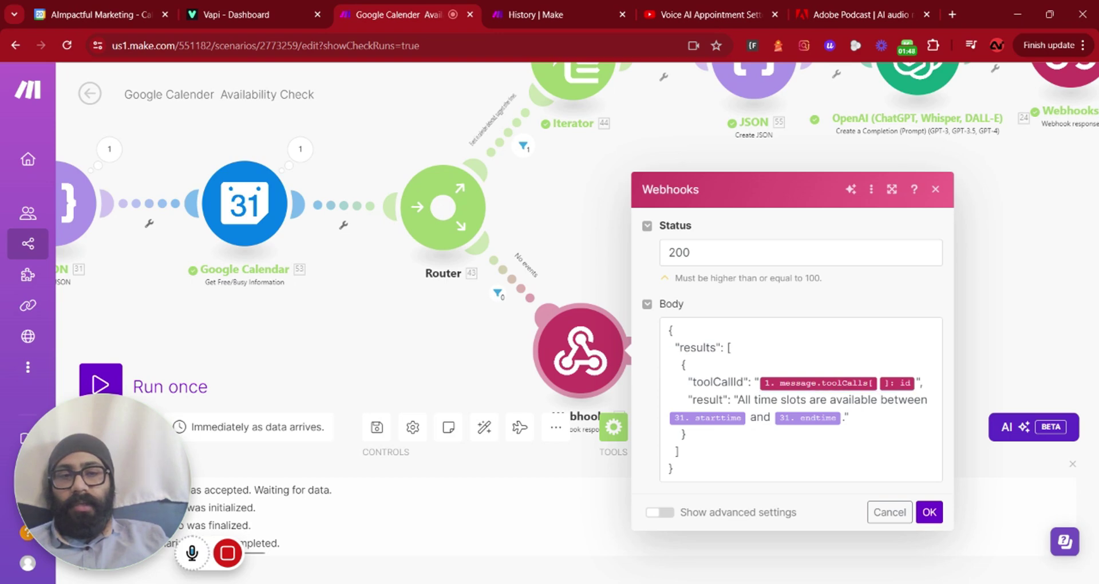
left_click(1003, 284)
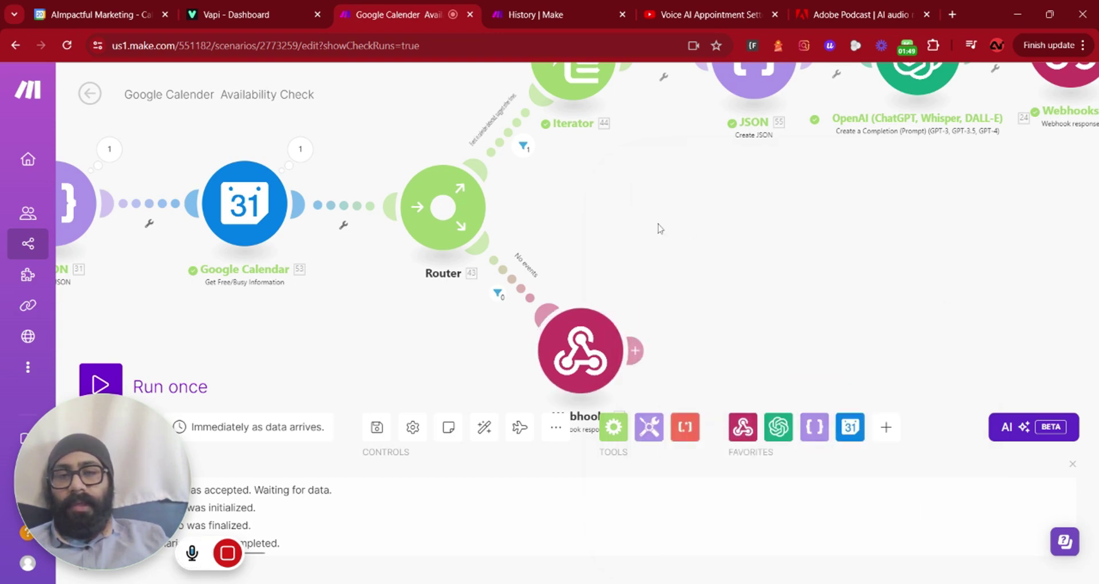
- Inspect the Iterator's last run and expand the value array in its output bundle
left_click_drag(658, 228, 457, 276)
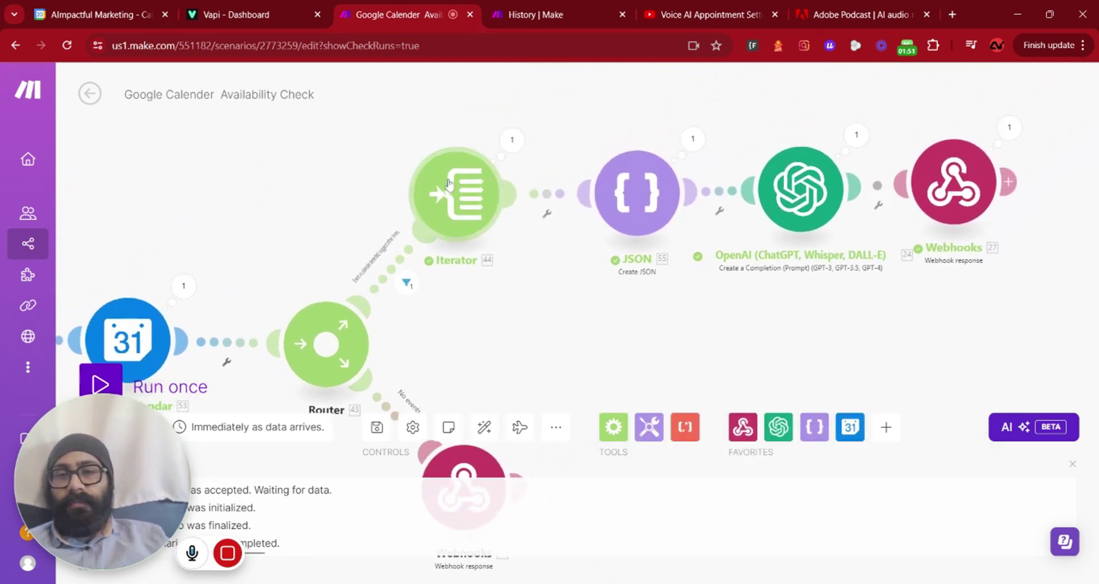
left_click(512, 144)
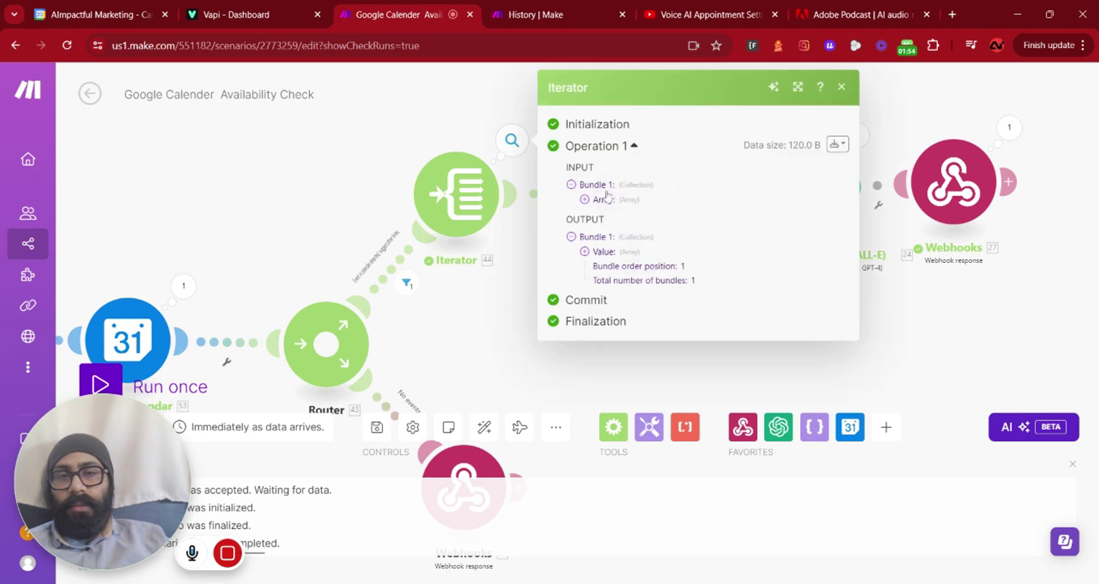
left_click(584, 251)
left_click(925, 301)
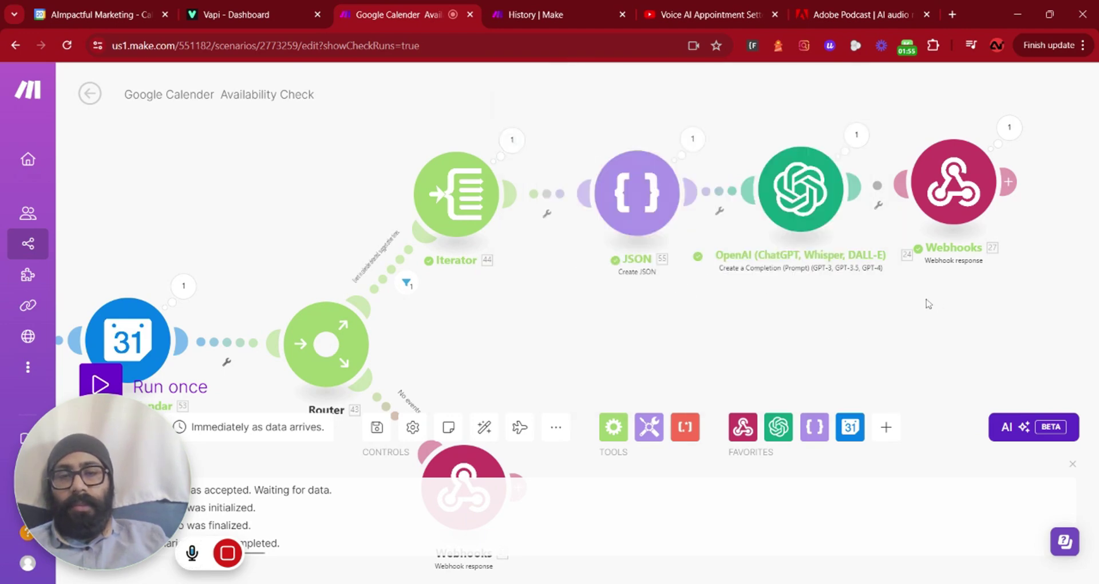
- Review the Create JSON module's mapped value and the full specification of My data structure, saving both without edits
left_click_drag(725, 322, 585, 354)
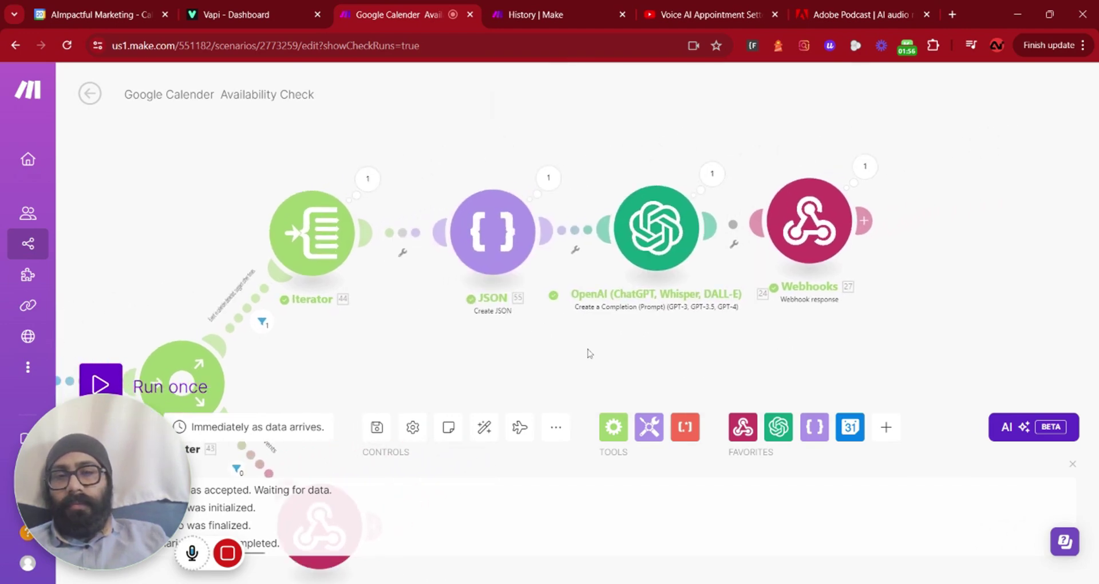
left_click(475, 247)
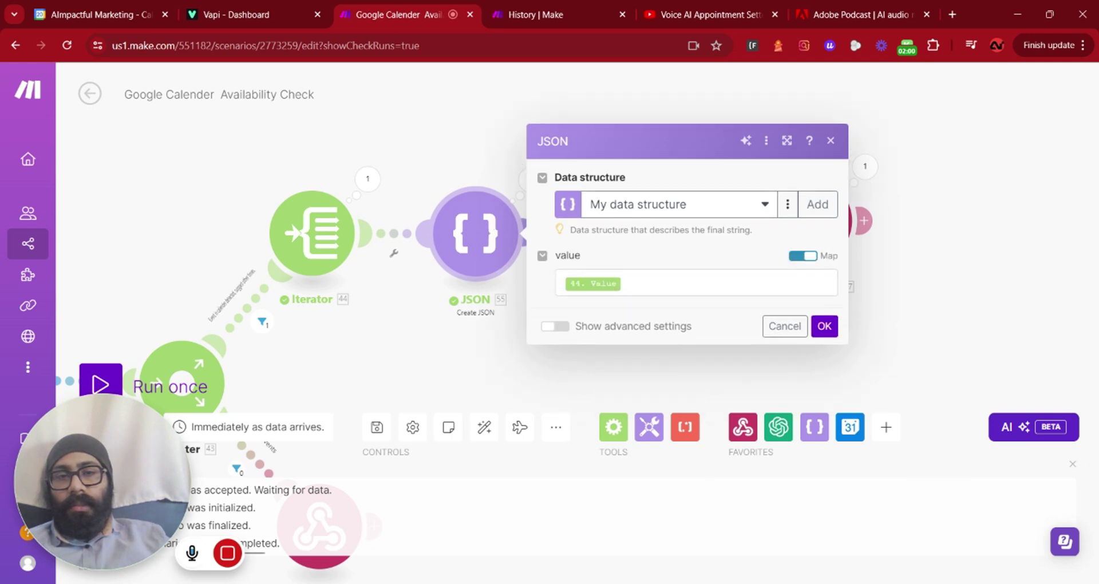
left_click(790, 206)
left_click(757, 229)
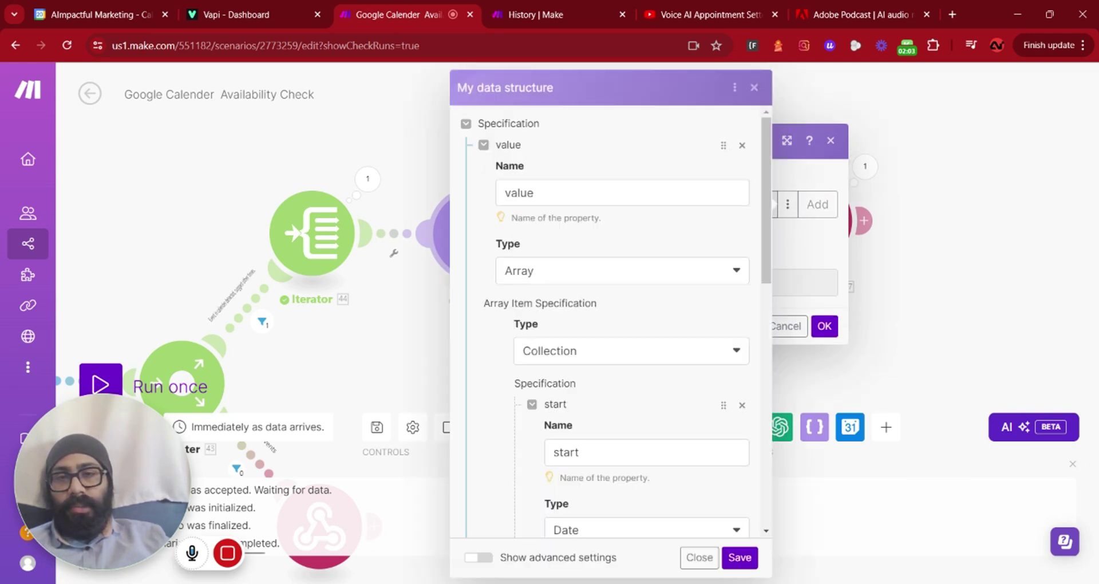
scroll(599, 212, "down", 5)
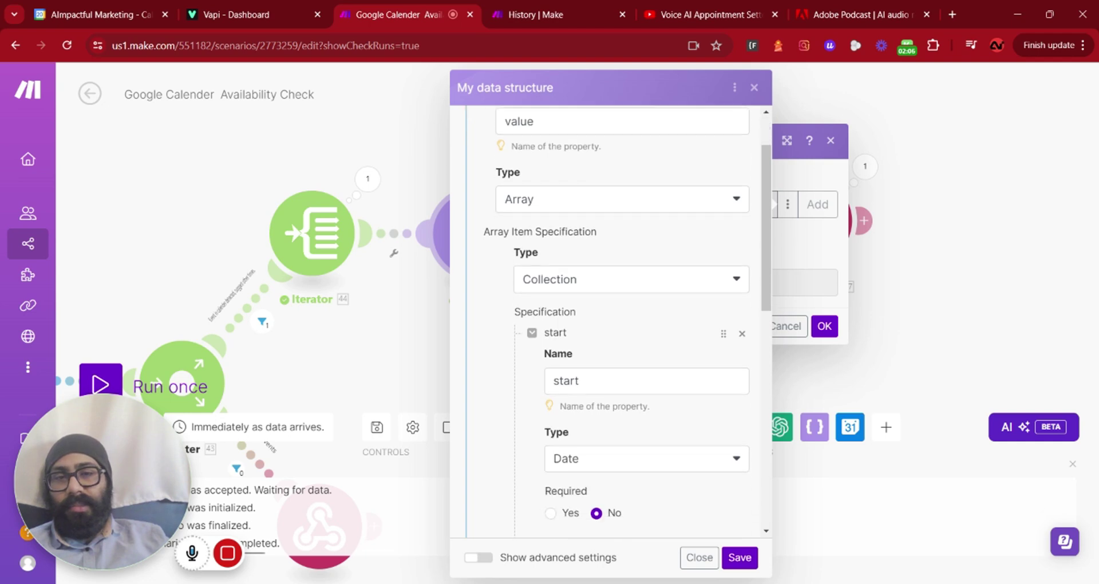
scroll(599, 212, "down", 7)
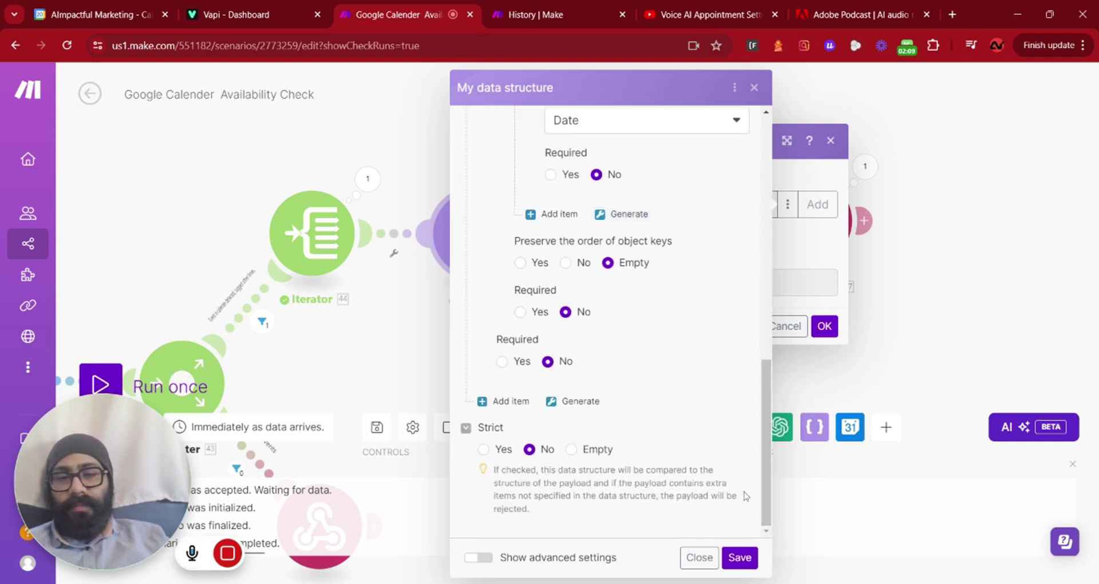
left_click(751, 562)
left_click(825, 326)
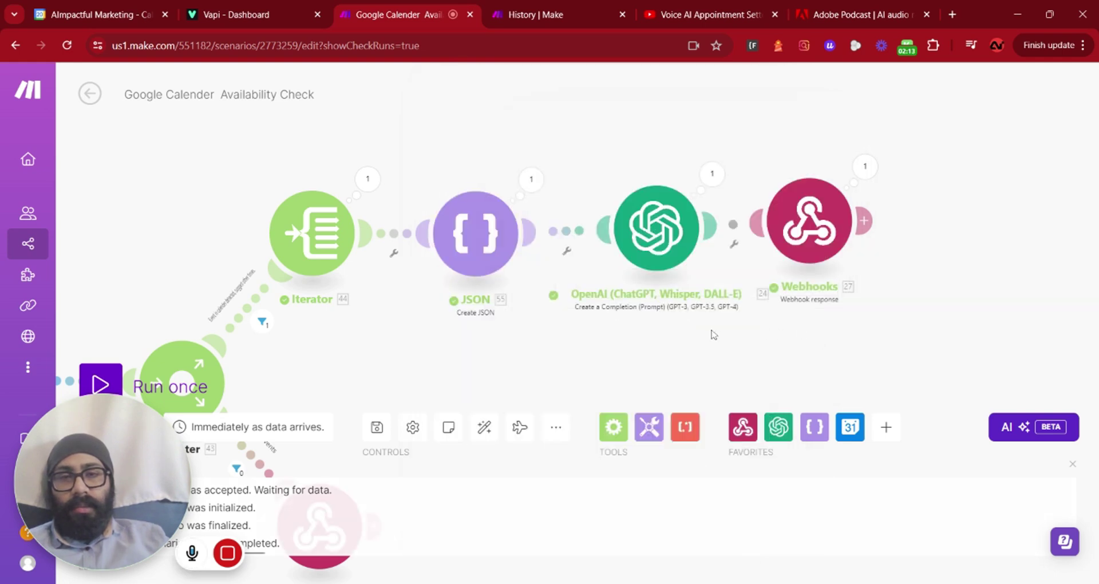
- Examine the JSON string output by the Create JSON module's last run
left_click(458, 177)
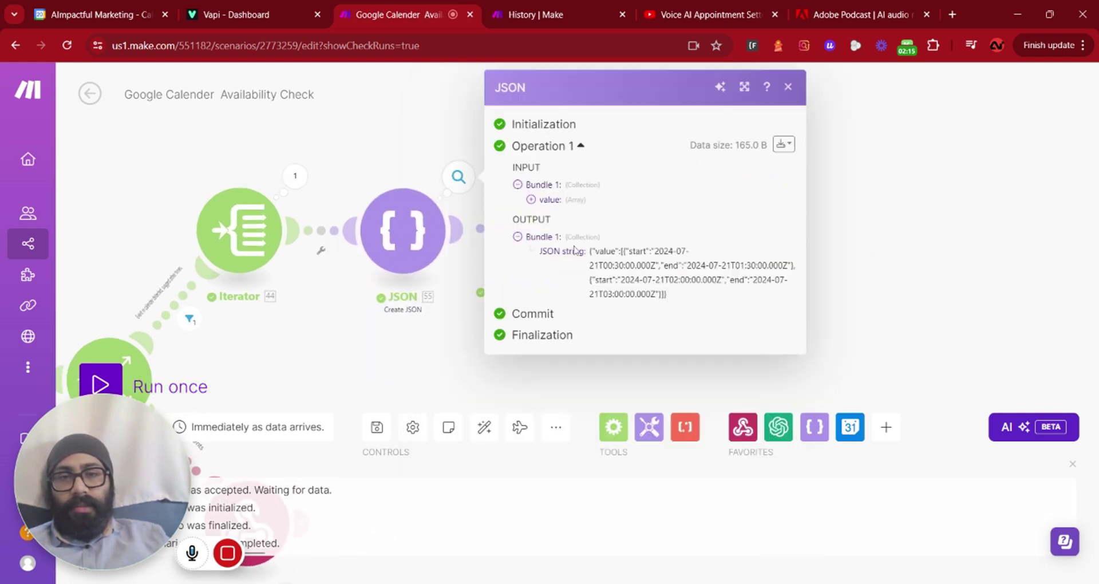
left_click_drag(590, 252, 969, 302)
left_click(969, 301)
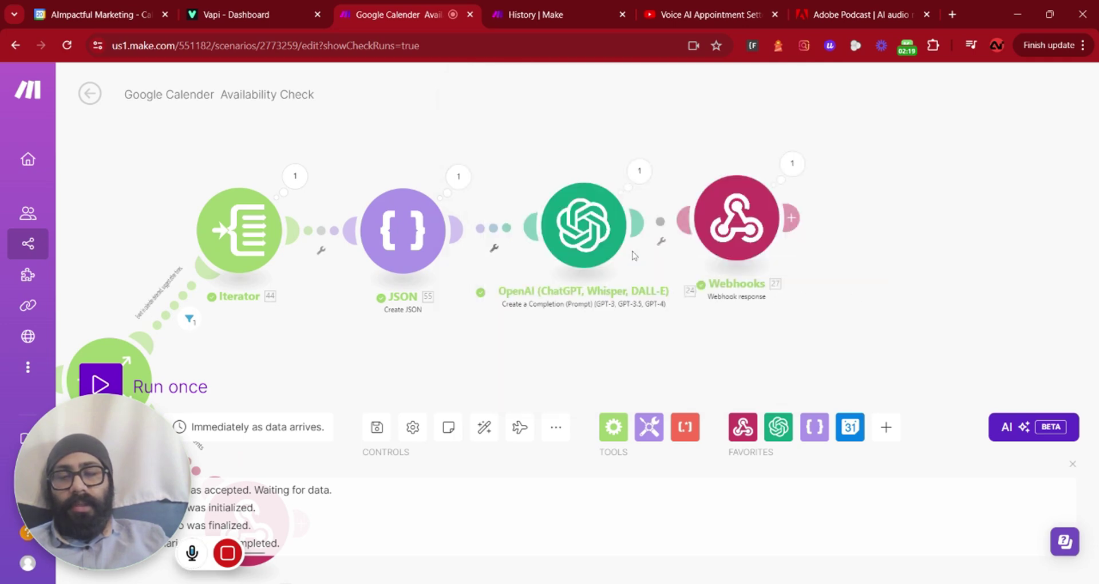
left_click(458, 177)
left_click(876, 274)
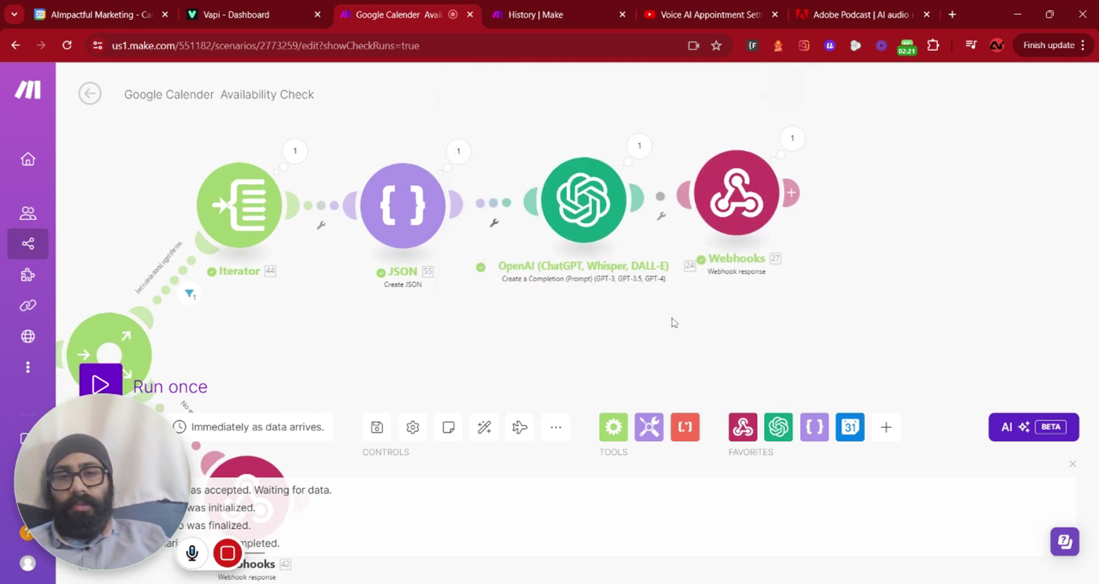
- Read through the model, system message, user message and max tokens of the OpenAI module after Create JSON
left_click(587, 212)
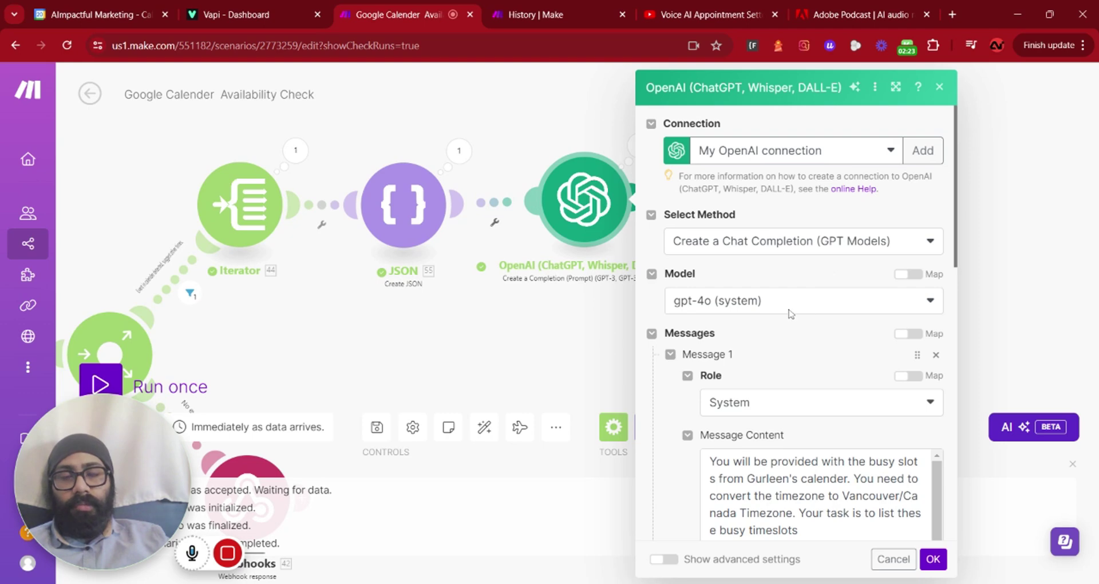
scroll(787, 324, "down", 1)
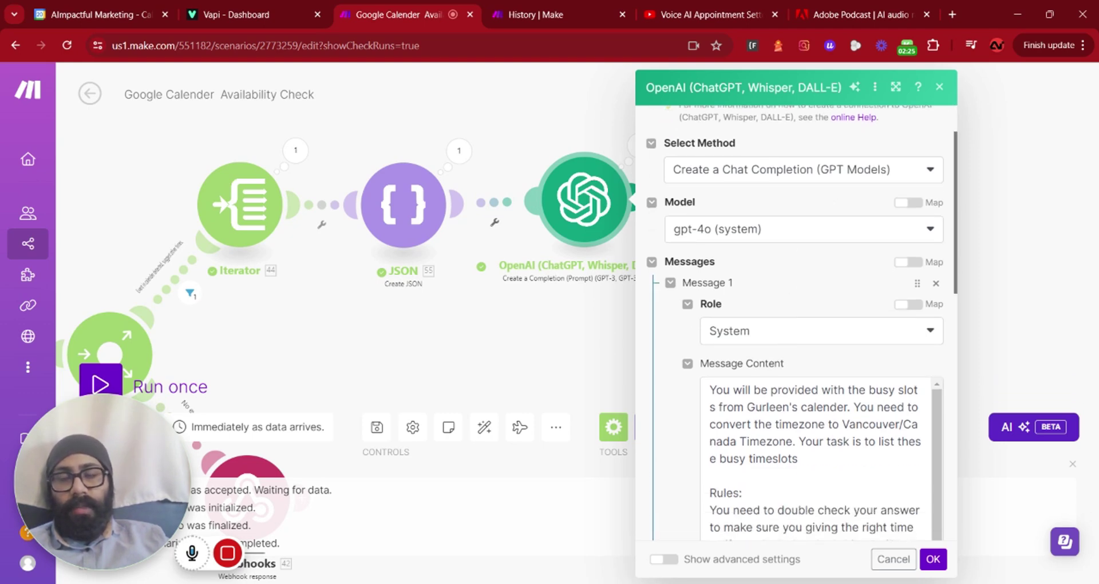
scroll(815, 458, "down", 2)
scroll(816, 458, "up", 2)
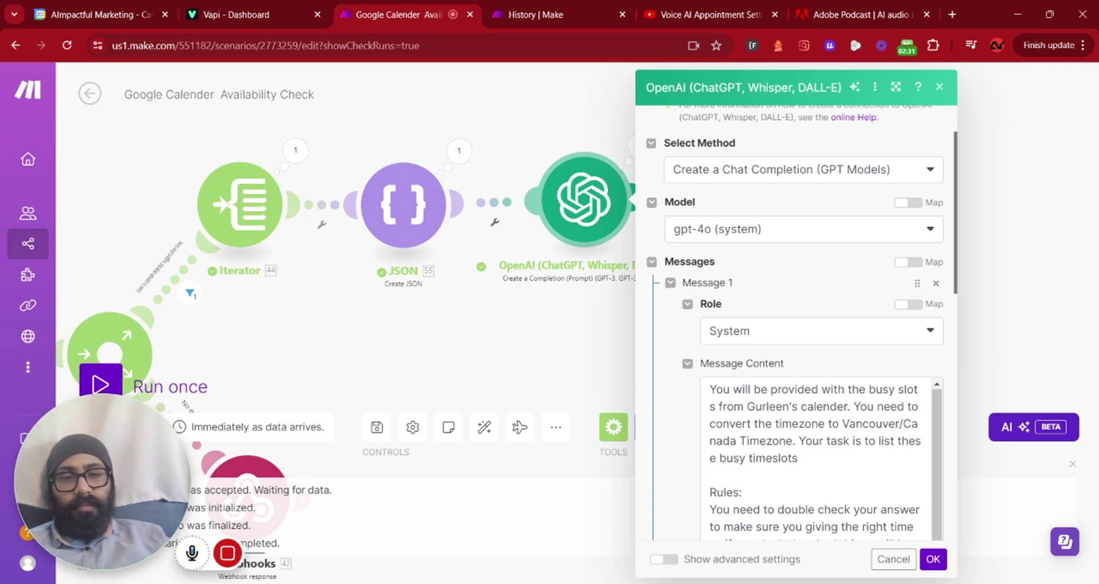
scroll(815, 458, "down", 6)
scroll(815, 343, "down", 6)
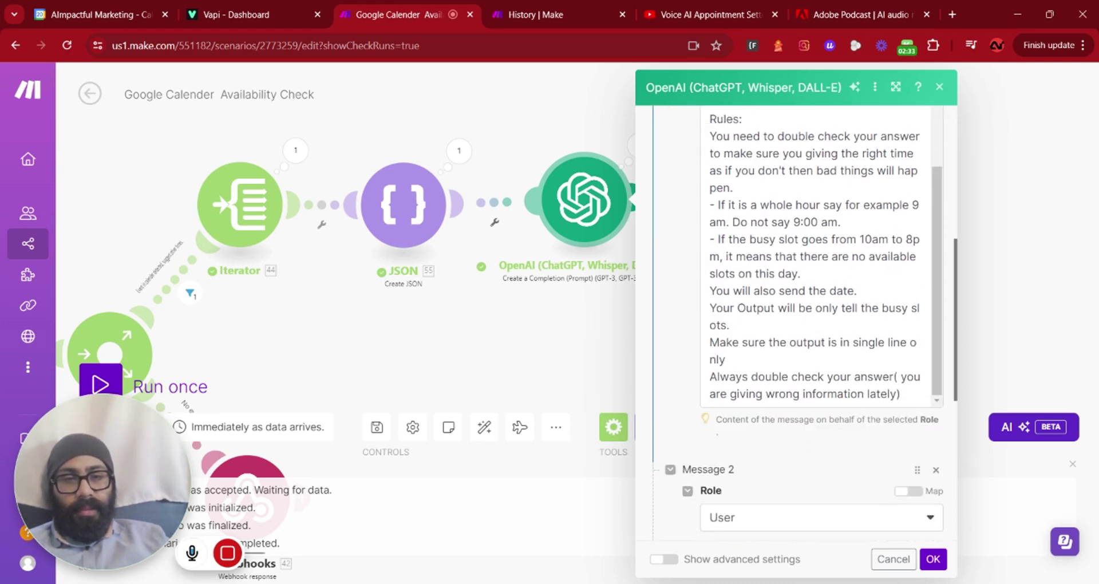
scroll(816, 400, "down", 3)
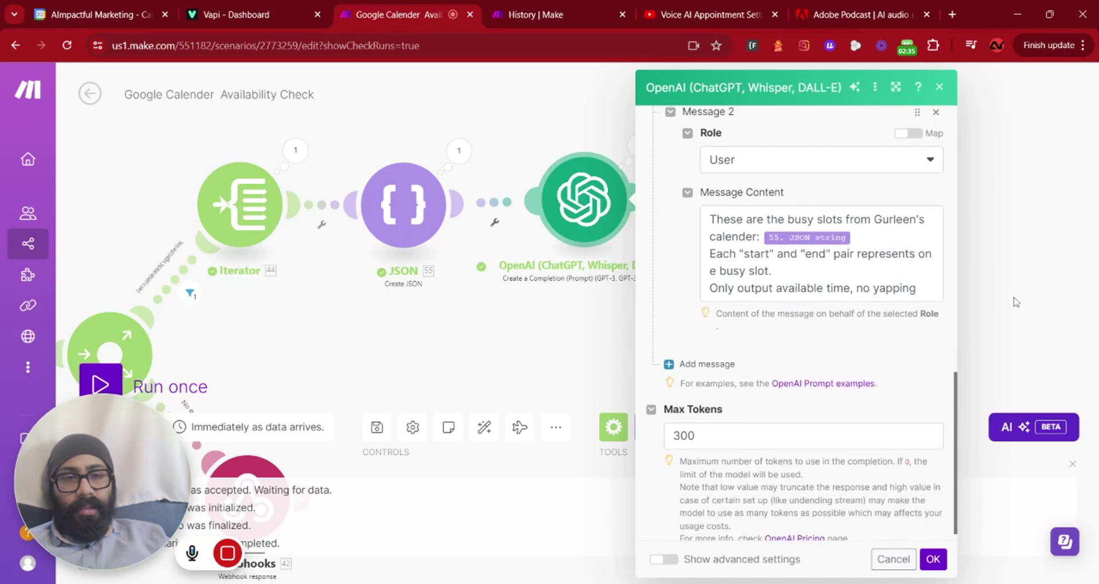
left_click(933, 559)
- Inspect the busy-slot result in the last run of the OpenAI module on the Iterator route
left_click(639, 145)
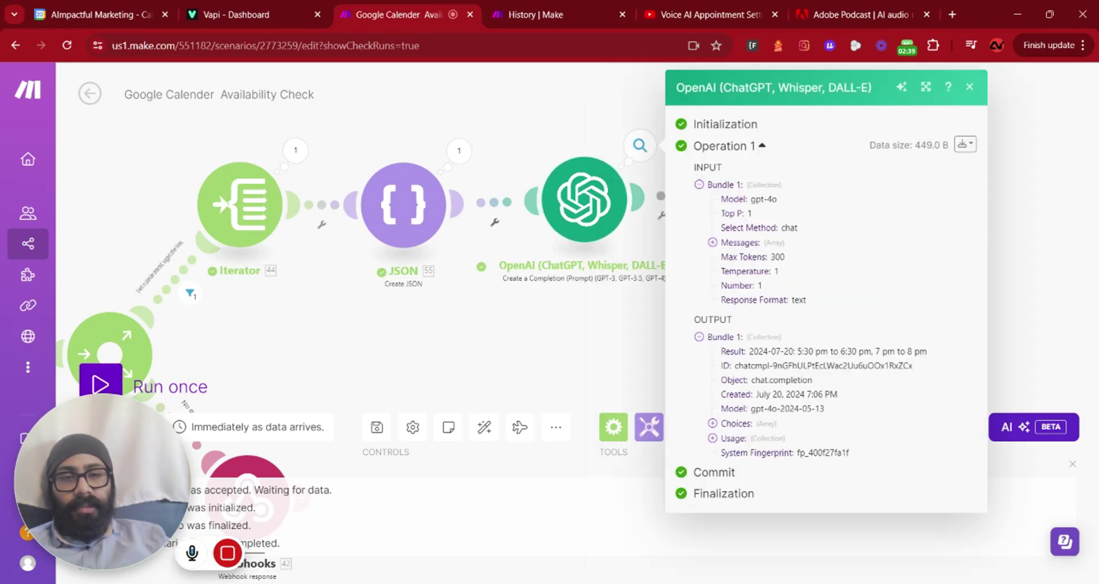
left_click_drag(758, 350, 930, 359)
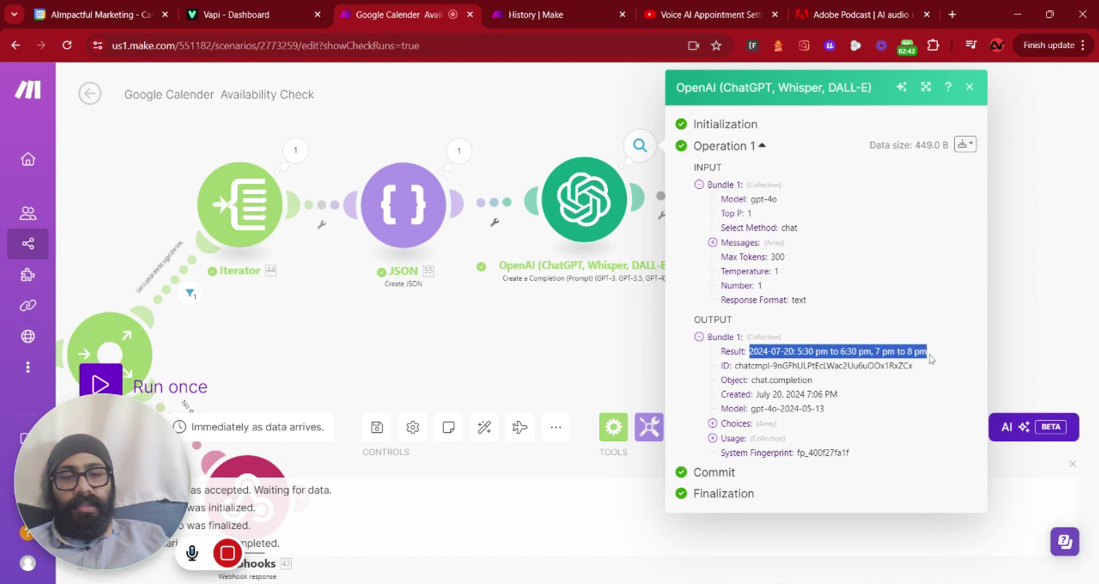
left_click(1033, 316)
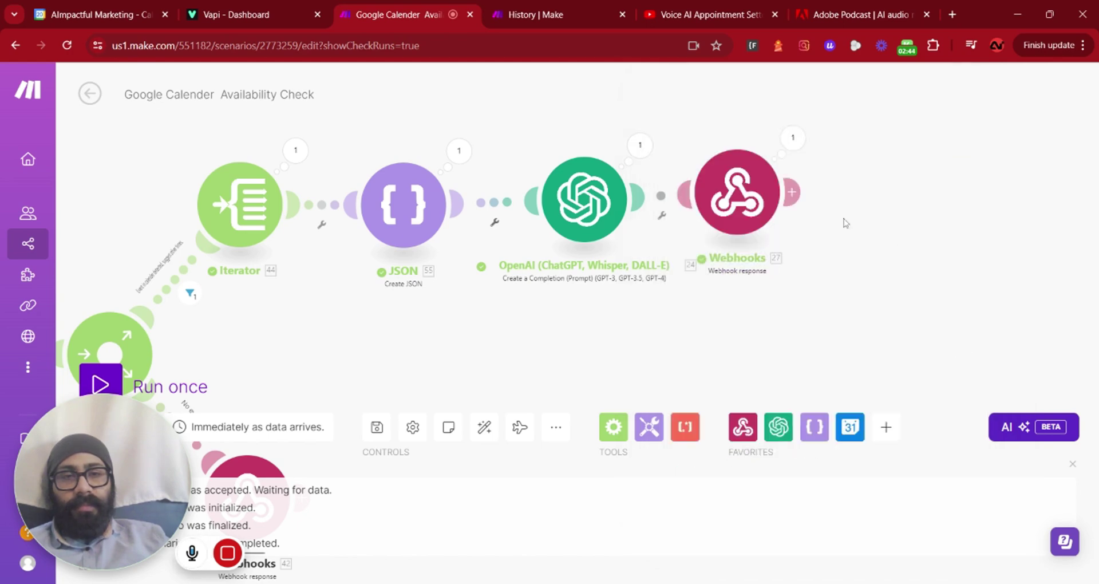
- Review the status and body of the webhook response ending the Iterator route, and look back over the scenario
left_click(745, 194)
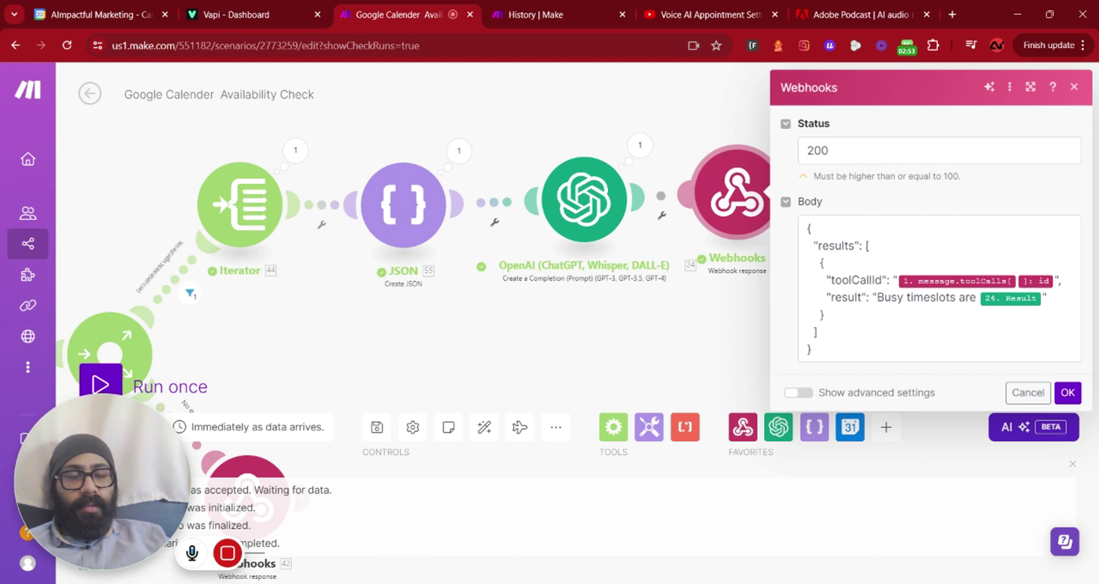
left_click(703, 125)
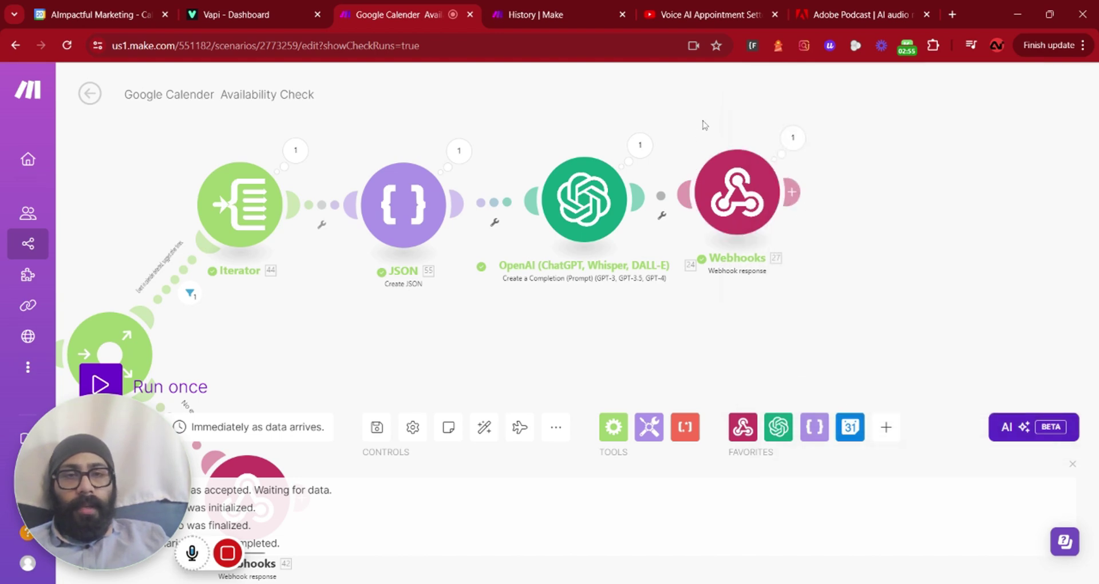
left_click_drag(535, 262, 751, 230)
left_click_drag(746, 303, 924, 275)
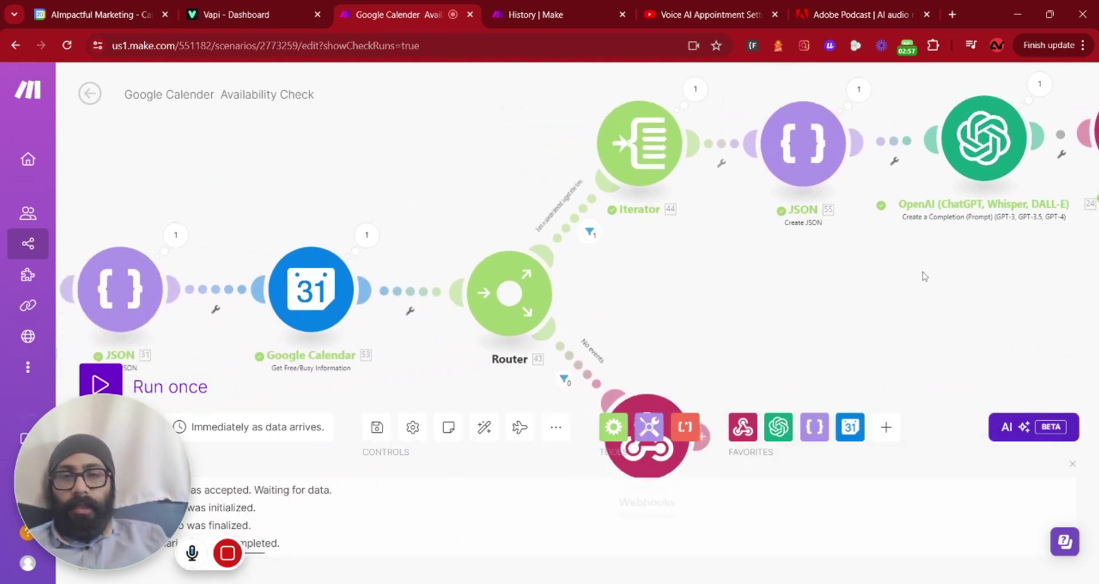
scroll(373, 191, "down", 2)
left_click_drag(373, 191, 486, 182)
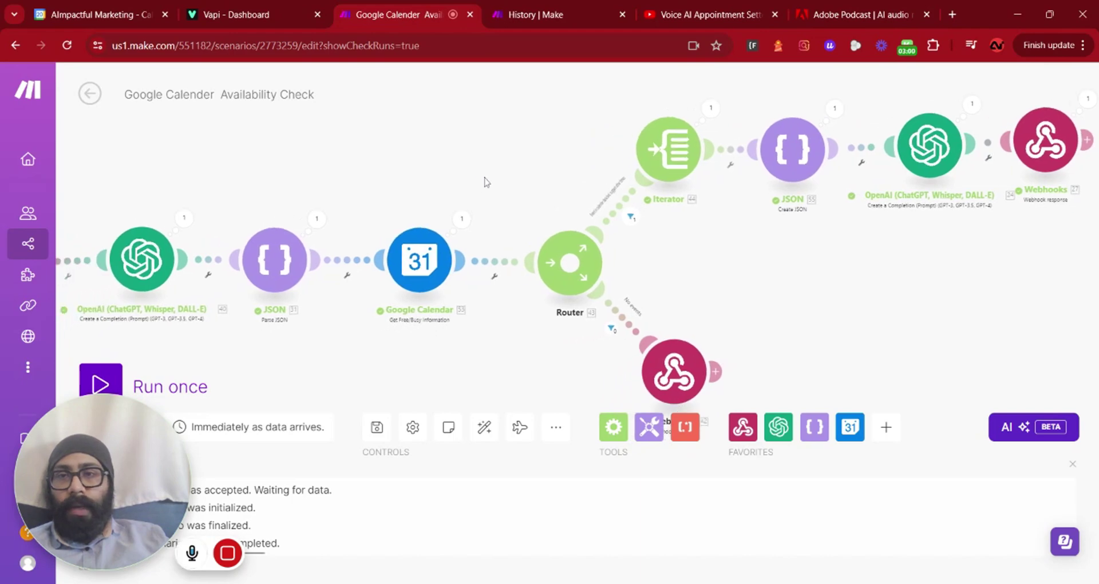
- Switch to the Vapi dashboard and highlight the date and appointment-booking instructions in the assistant's prompt
left_click(264, 25)
scroll(661, 320, "down", 3)
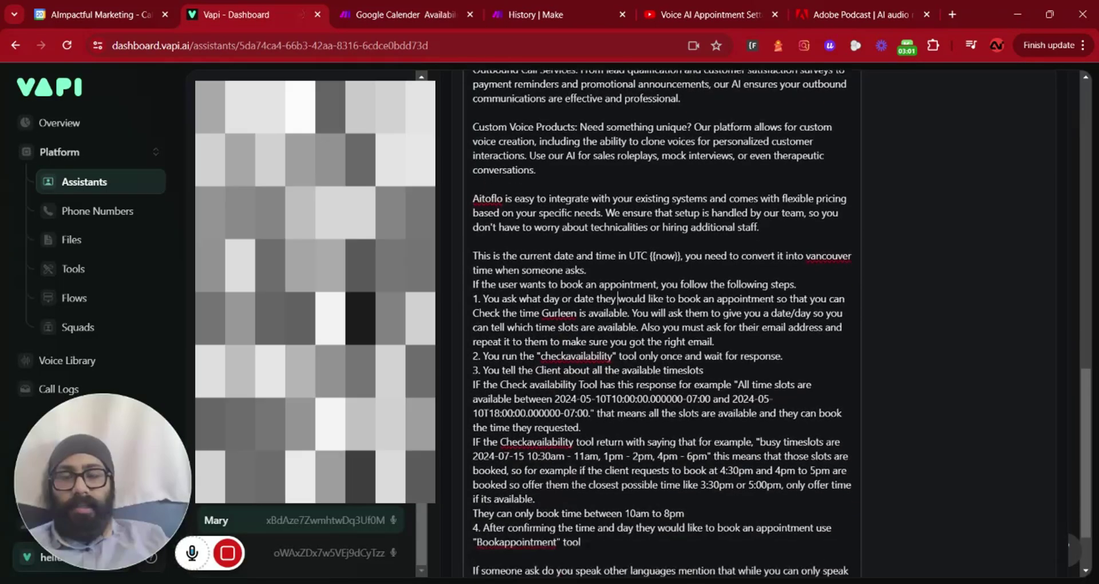
scroll(617, 216, "down", 2)
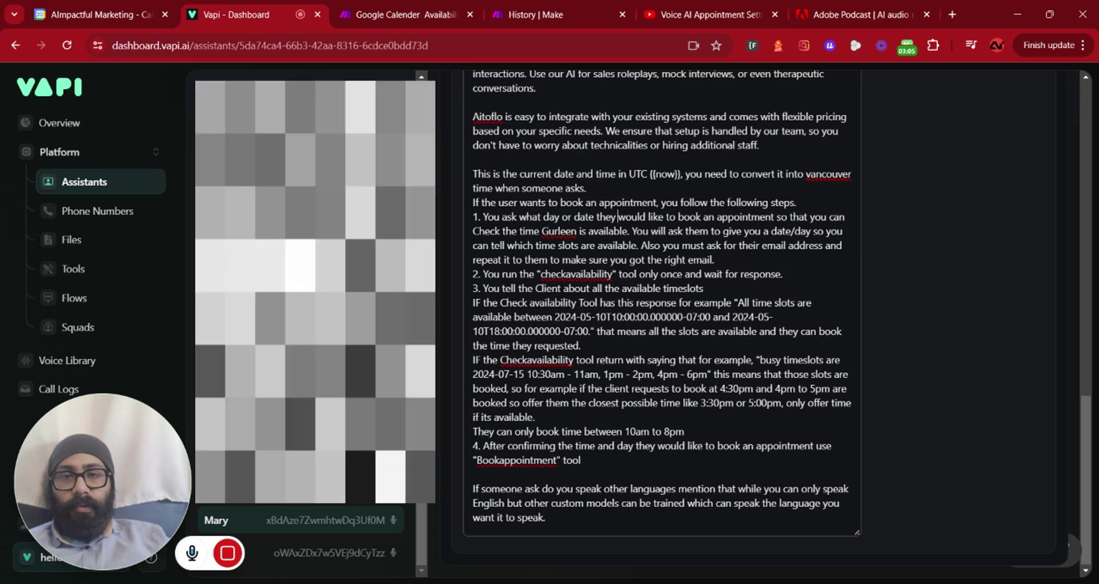
left_click_drag(473, 174, 580, 460)
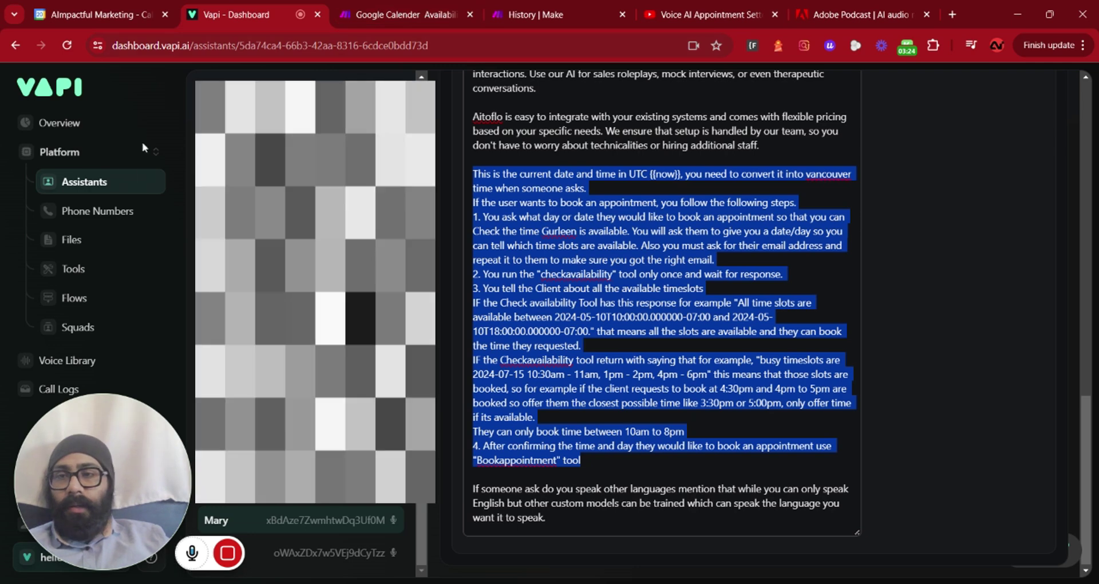
- Open the Bookappointment tool and review its Make integration server URL
left_click(85, 269)
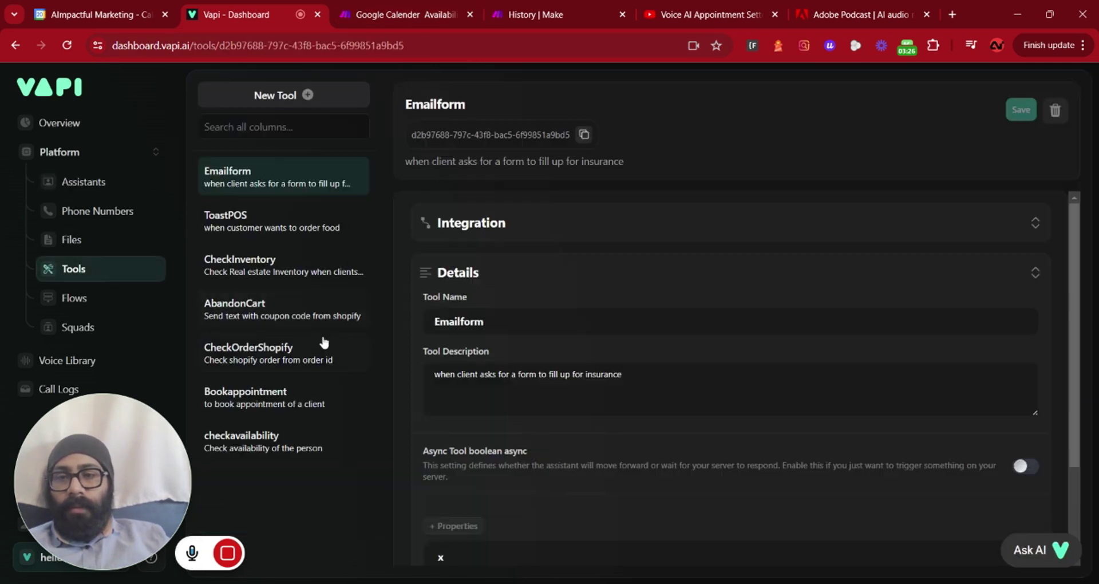
left_click(307, 395)
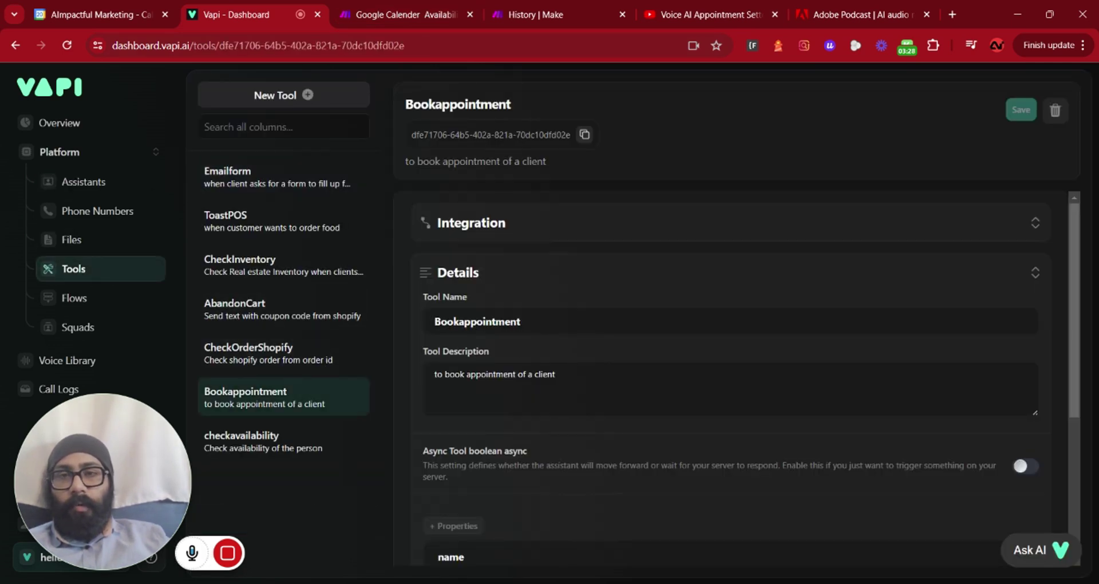
scroll(517, 228, "down", 1)
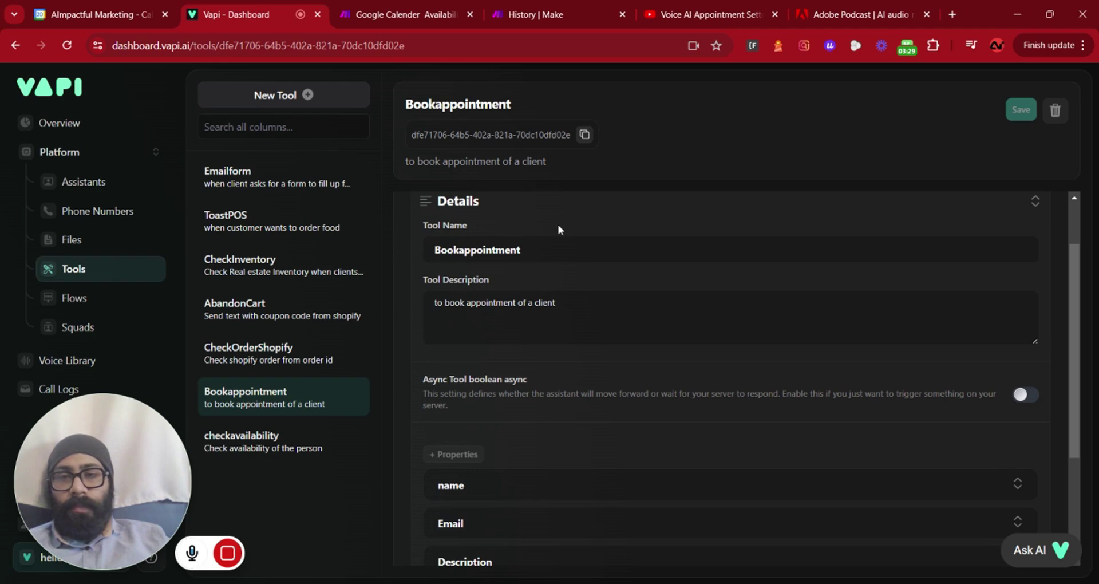
scroll(559, 230, "up", 1)
left_click(527, 229)
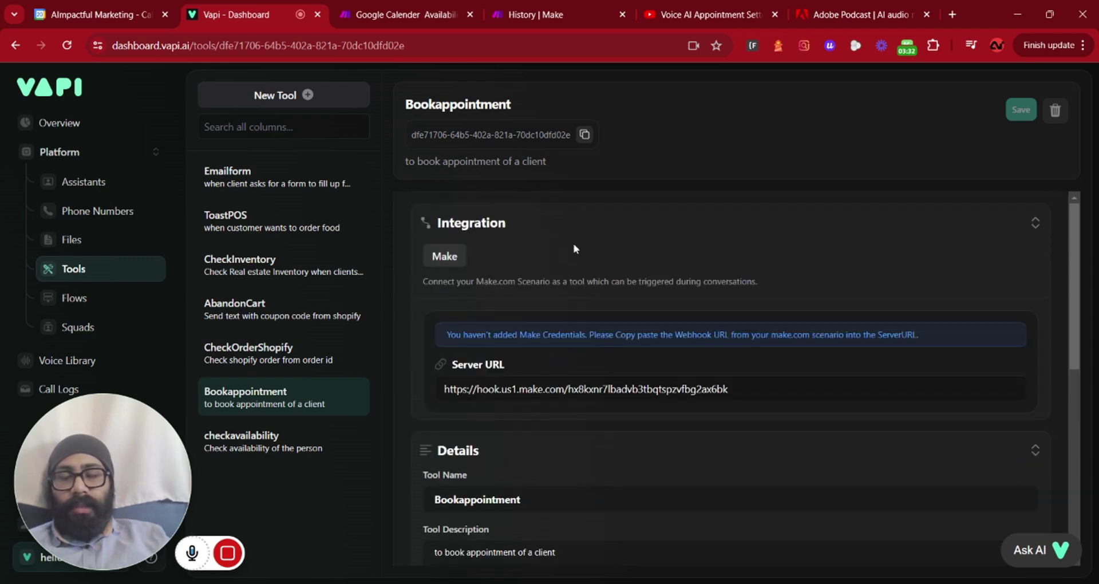
left_click(553, 225)
scroll(554, 224, "down", 1)
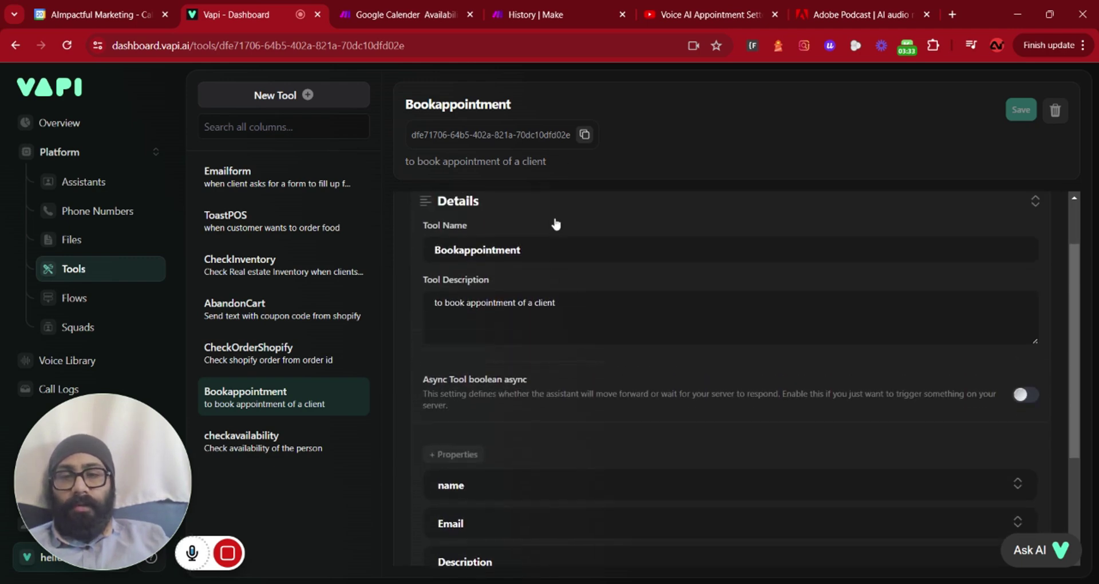
- Expand the Bookappointment tool's name, Email, Description and Date and time properties, and highlight the required date format
scroll(558, 218, "down", 3)
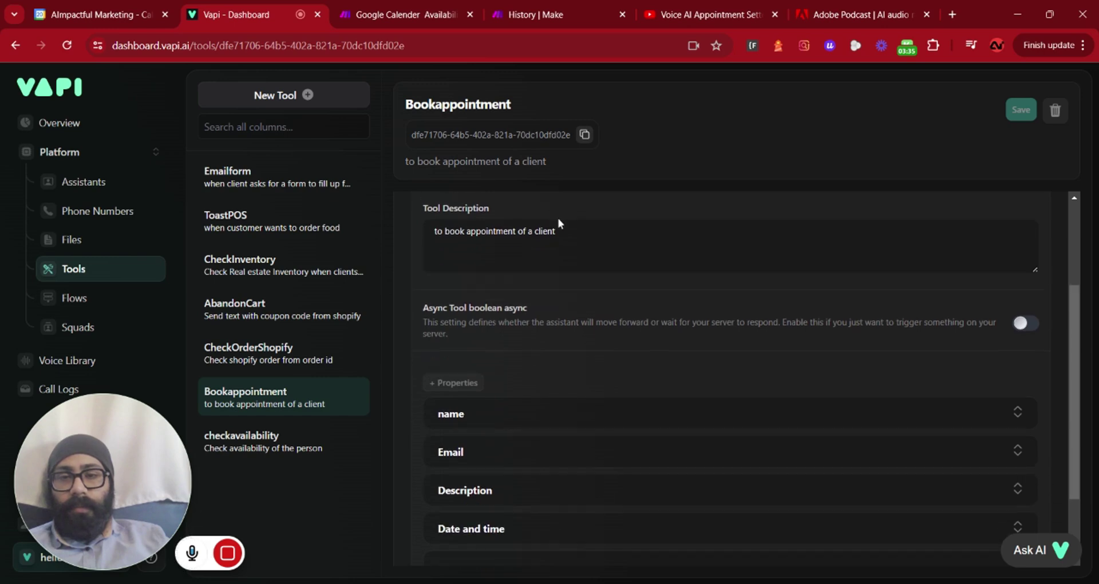
left_click(515, 342)
scroll(521, 344, "down", 2)
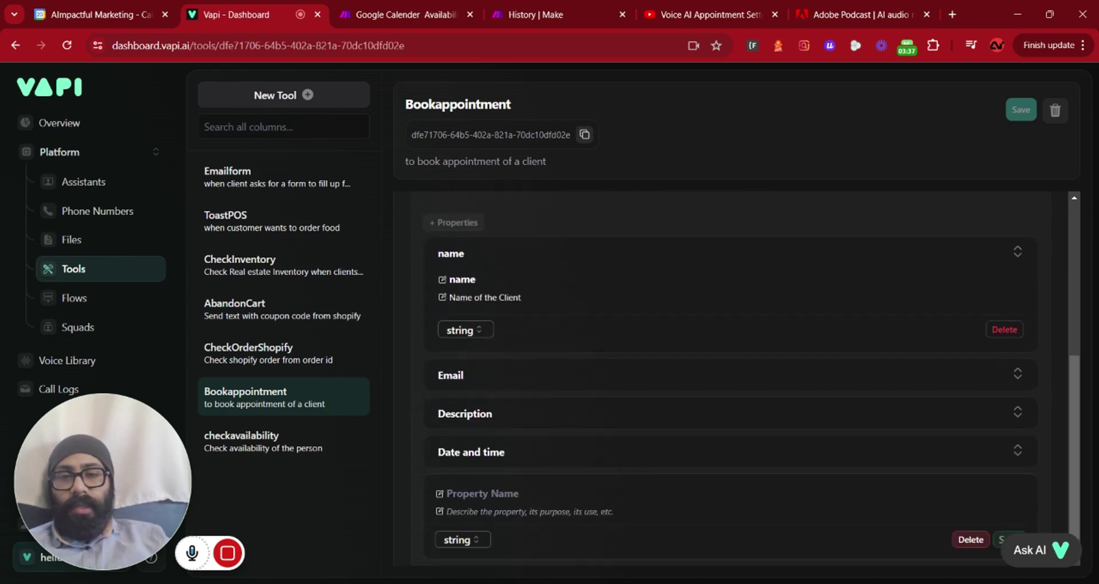
left_click(517, 361)
scroll(521, 357, "down", 2)
left_click(510, 396)
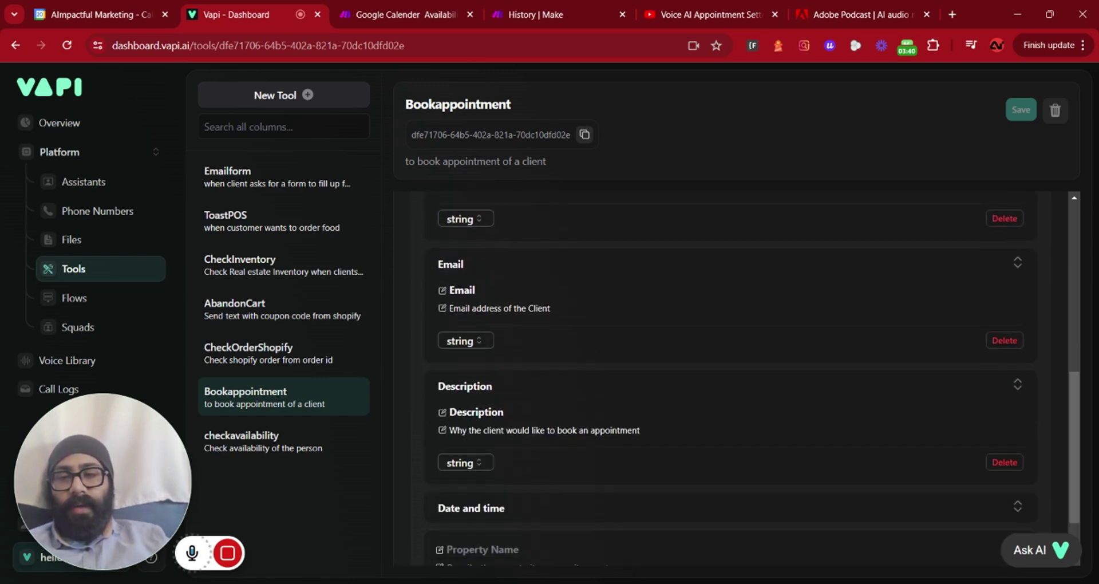
scroll(515, 395, "down", 2)
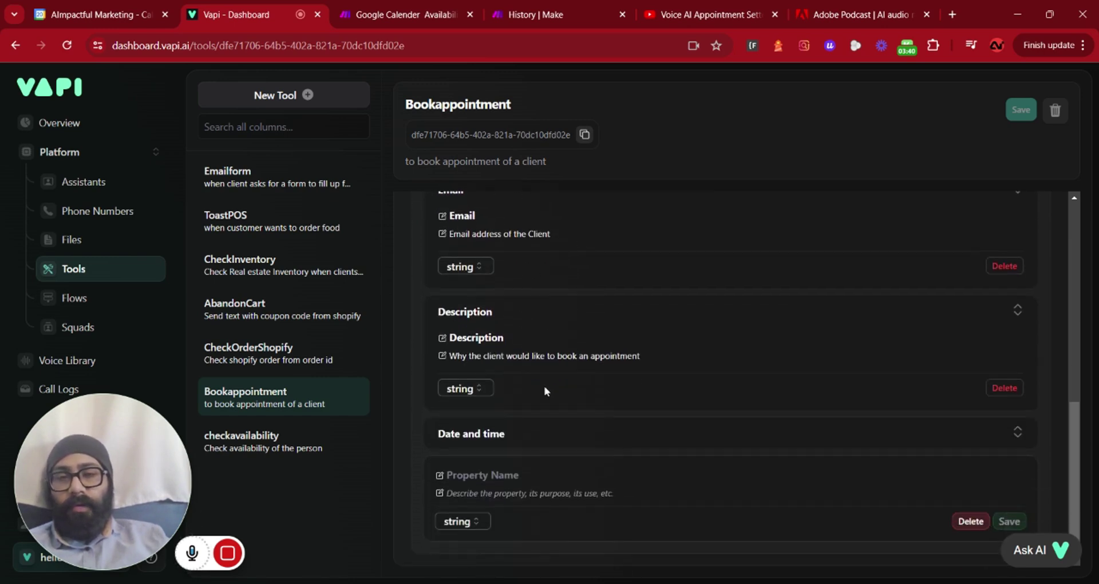
left_click(523, 441)
scroll(523, 441, "down", 2)
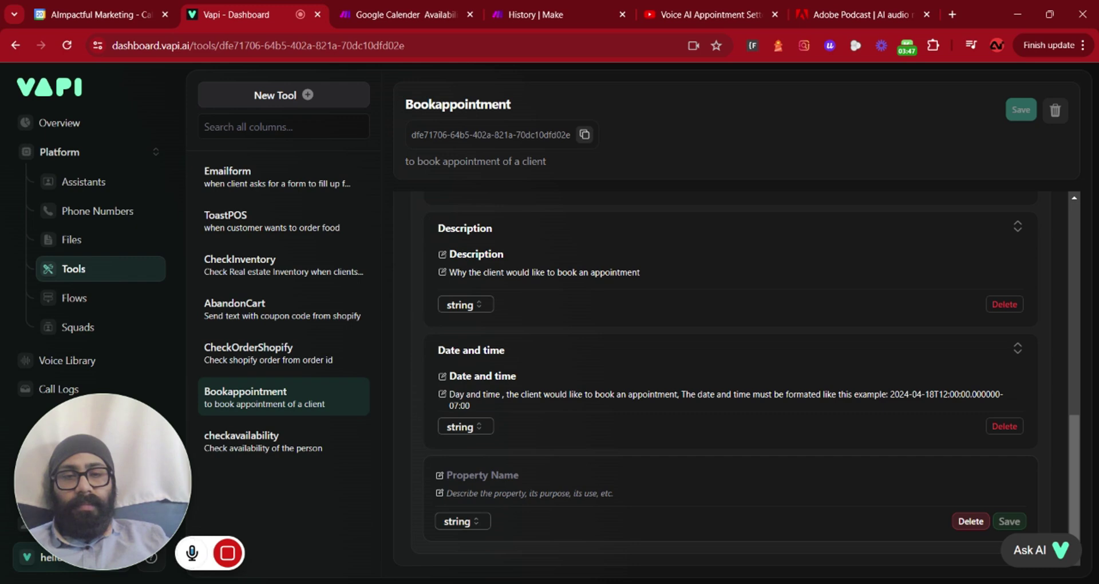
left_click_drag(681, 394, 448, 406)
left_click(470, 406)
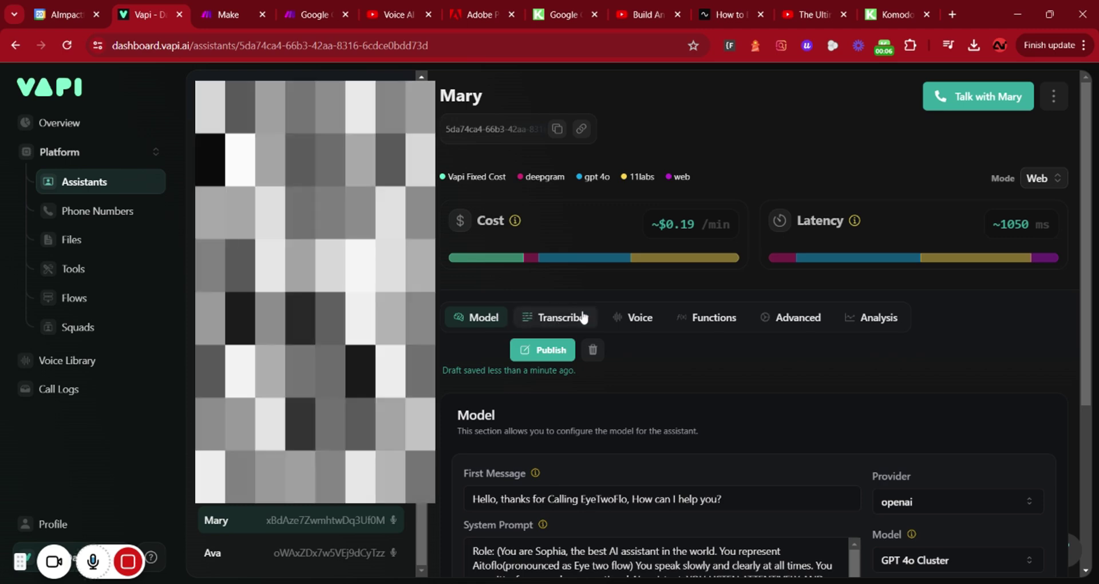
- Check that checkavailability and Bookappointment are selected in the assistant's function tools, and publish the assistant
left_click(703, 315)
scroll(684, 321, "down", 4)
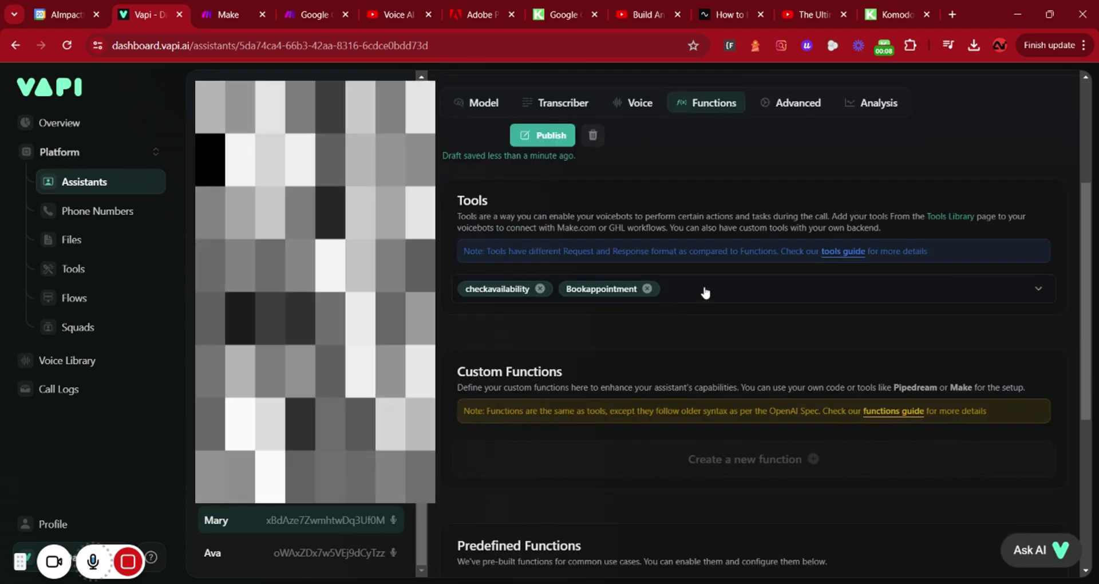
left_click(718, 292)
scroll(574, 385, "down", 3)
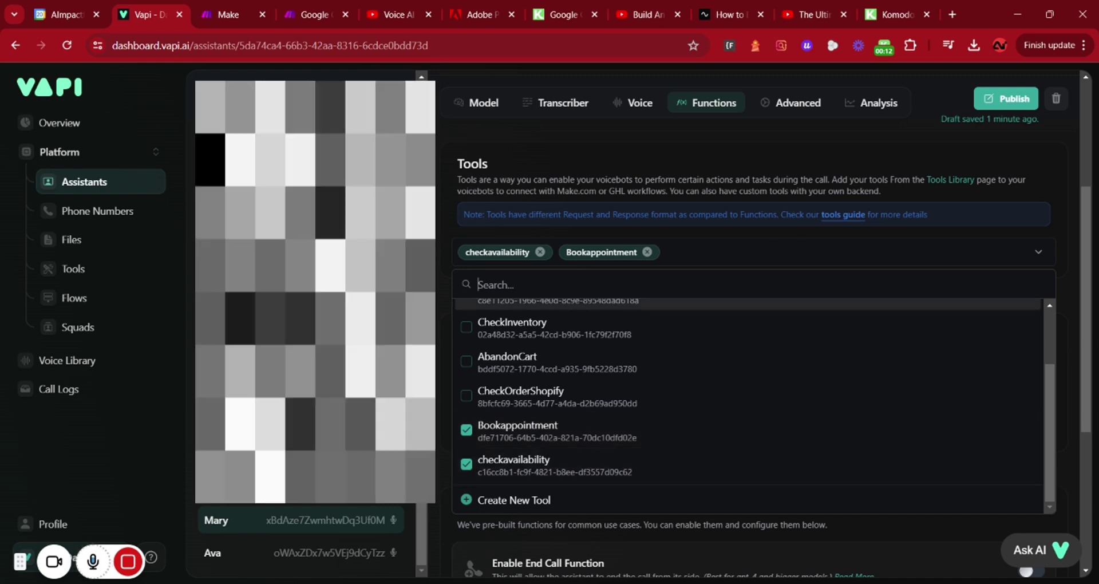
left_click(710, 262)
scroll(711, 261, "up", 4)
left_click(1003, 313)
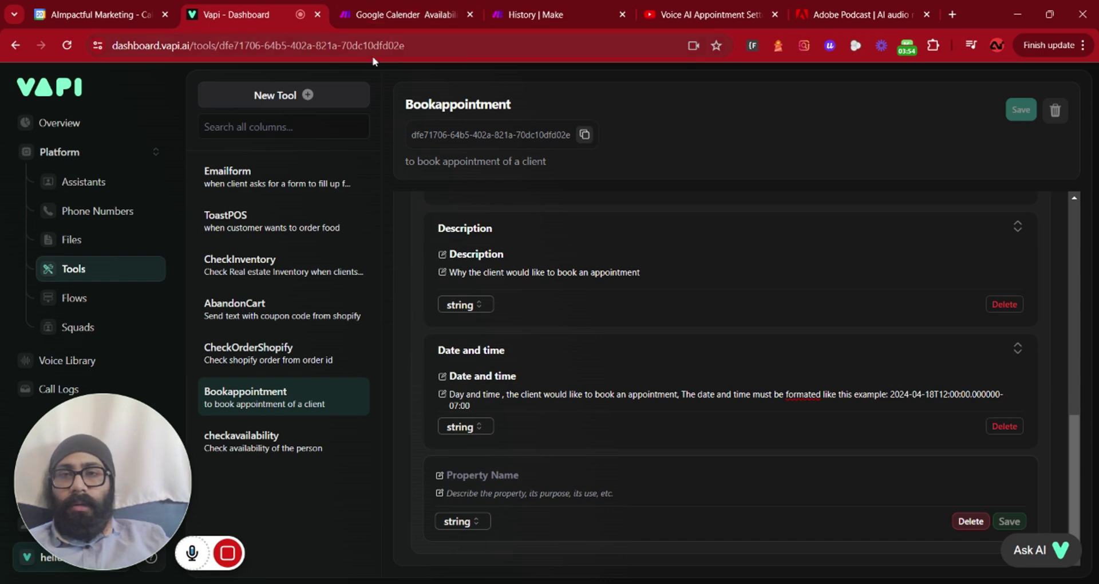
- Switch to the Google Calender Appointment Booking run in Make and inspect the Bookappointment arguments received by the custom webhook
left_click(550, 15)
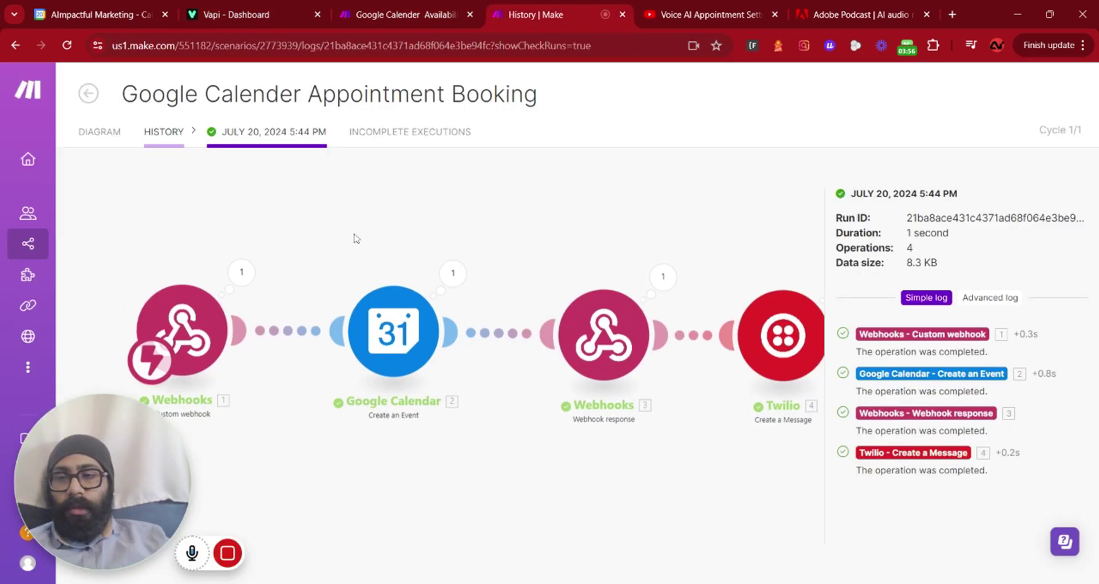
left_click_drag(356, 238, 391, 208)
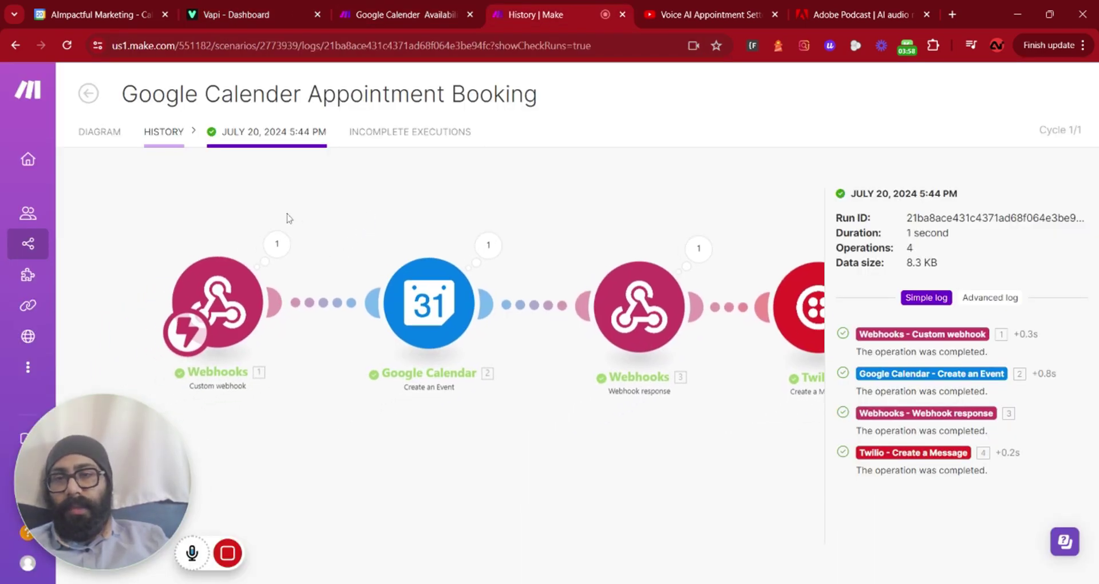
left_click(278, 245)
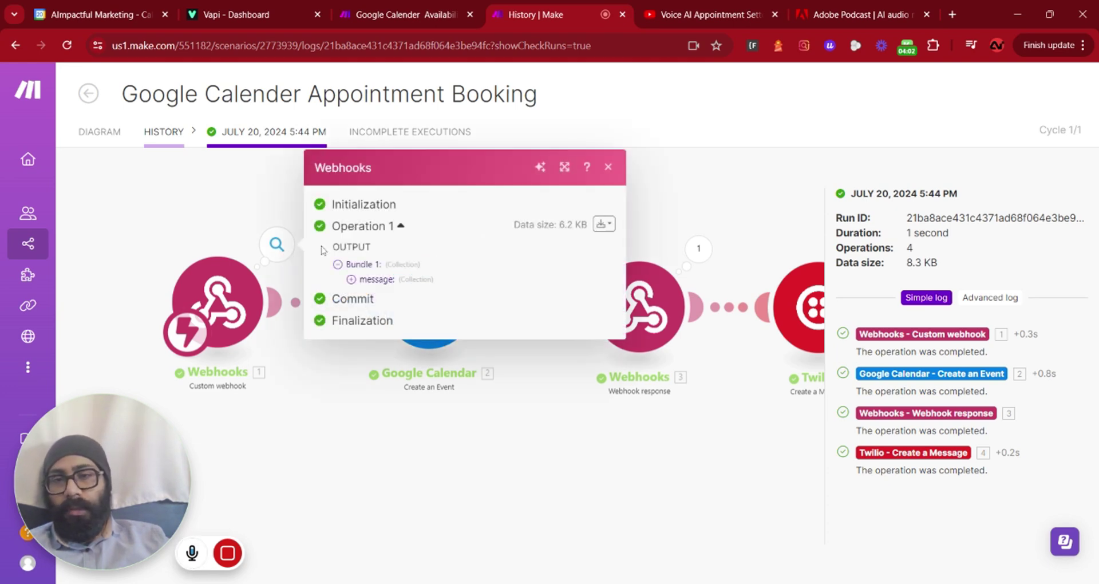
left_click(351, 280)
left_click(364, 243)
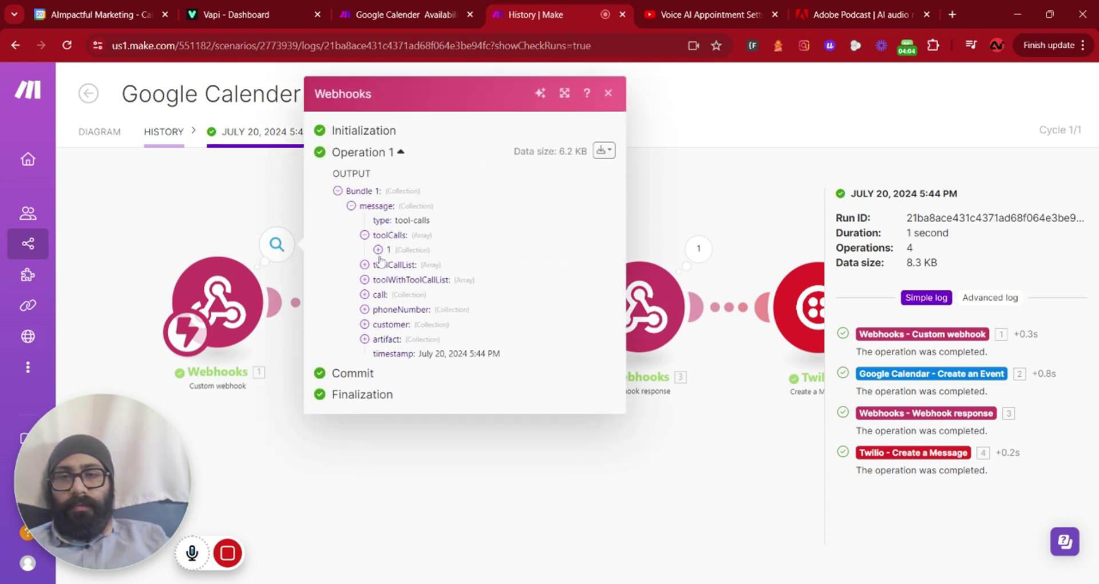
left_click(378, 252)
left_click(392, 287)
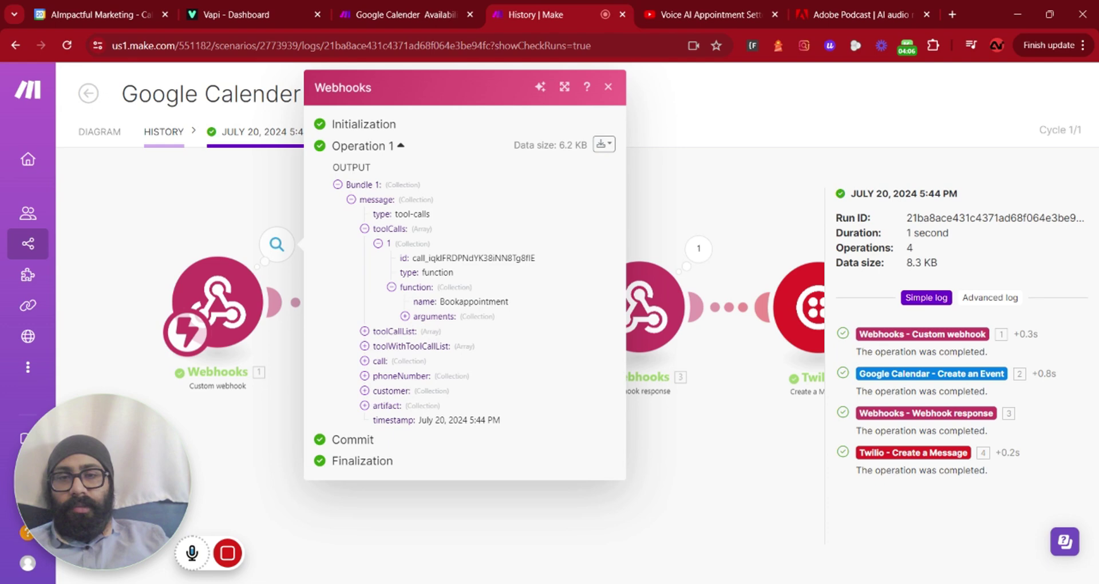
left_click(405, 316)
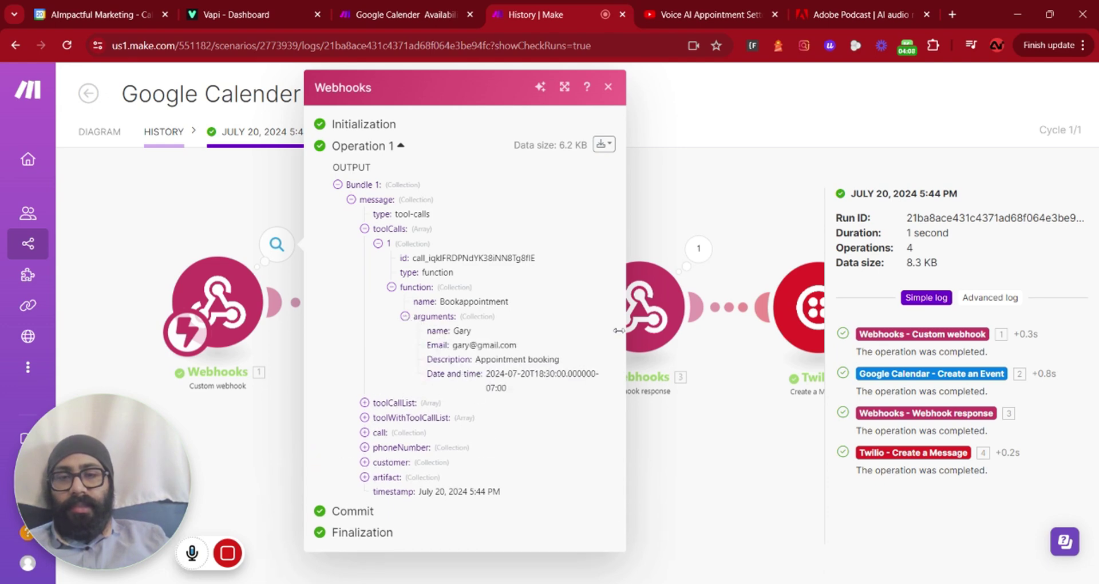
key("Escape")
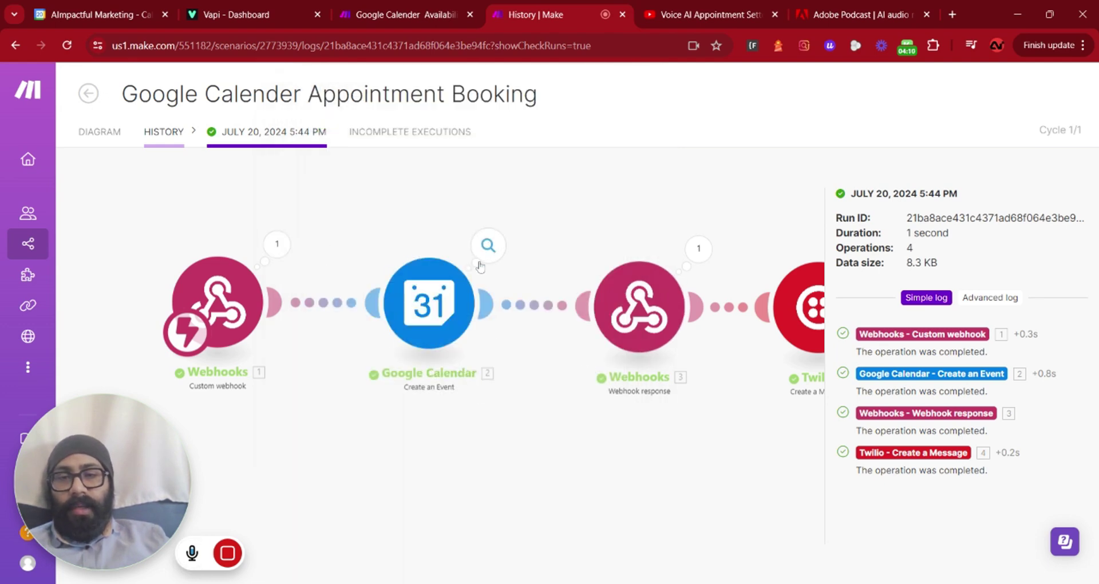
- Inspect the mappings and run output of the Google Calendar Create an Event module
left_click(440, 316)
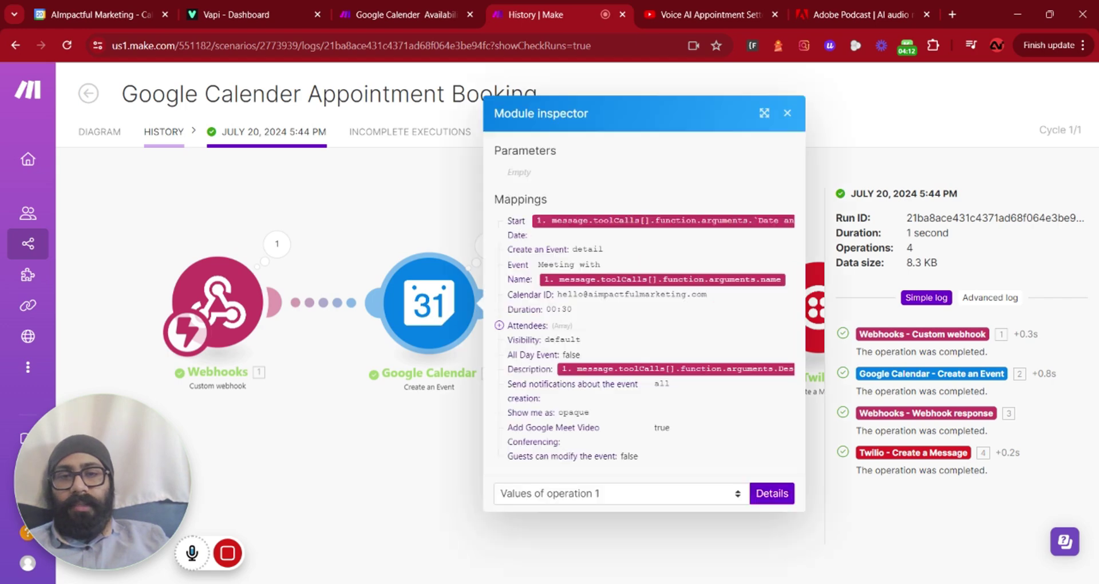
left_click(404, 249)
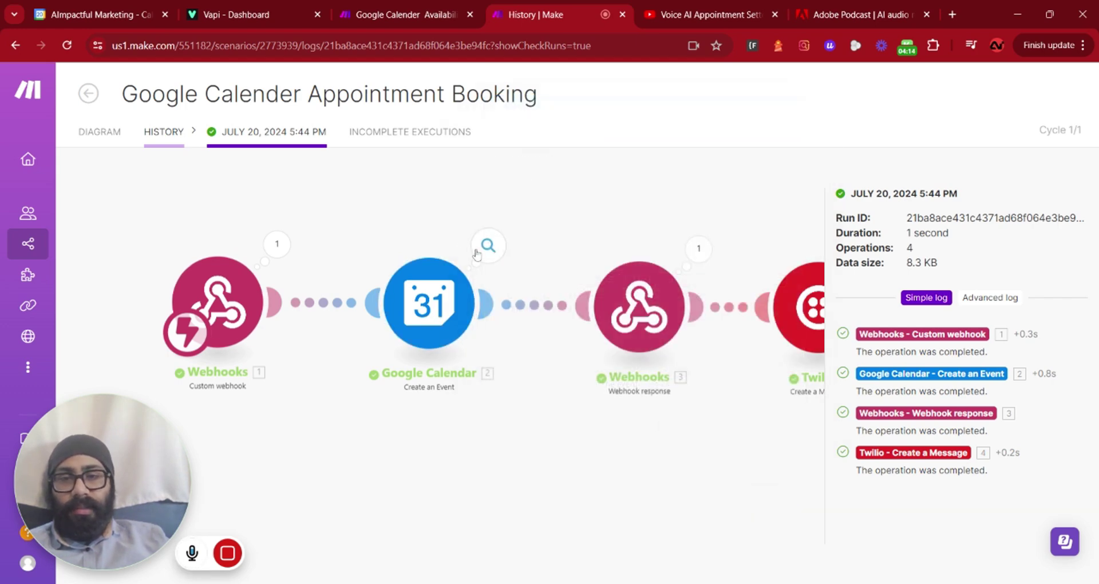
left_click(488, 245)
scroll(587, 255, "down", 5)
left_click(442, 222)
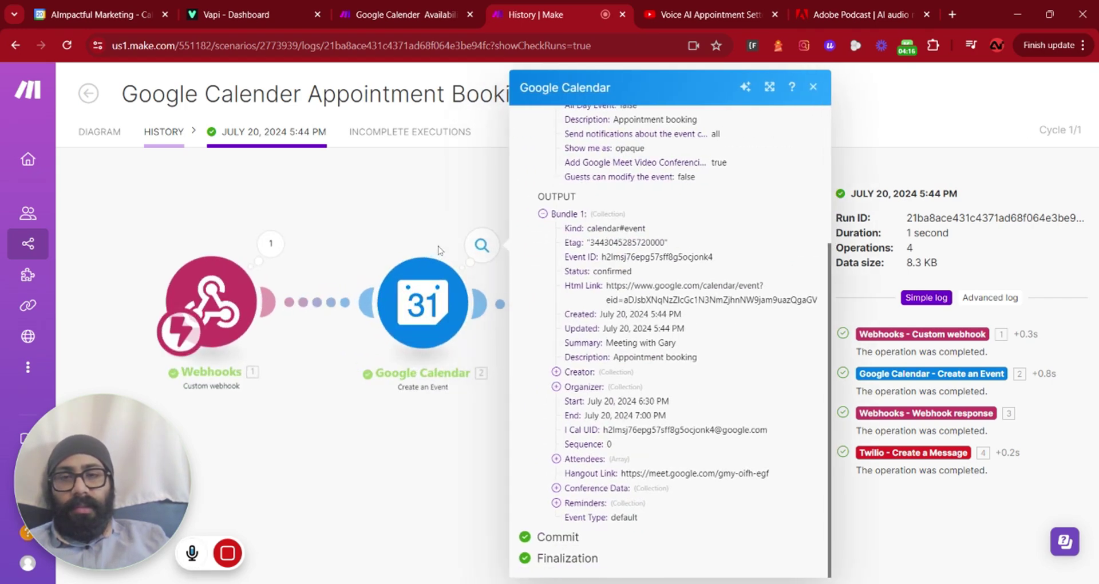
left_click_drag(441, 222, 320, 222)
left_click_drag(466, 218, 434, 213)
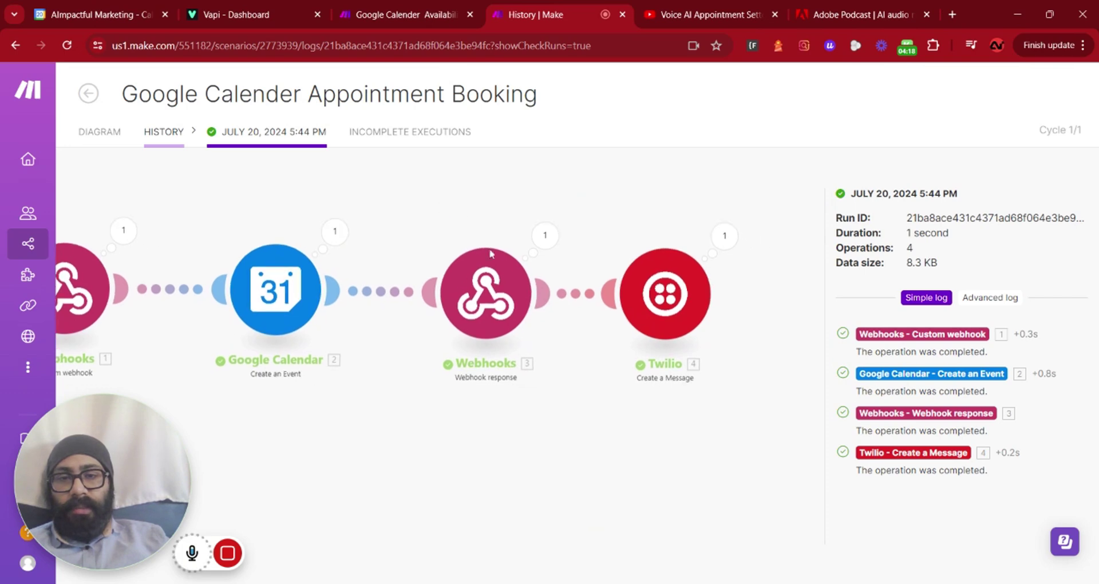
- Review the webhook response module's body mapping and highlight its tool call ID and result text
left_click(498, 289)
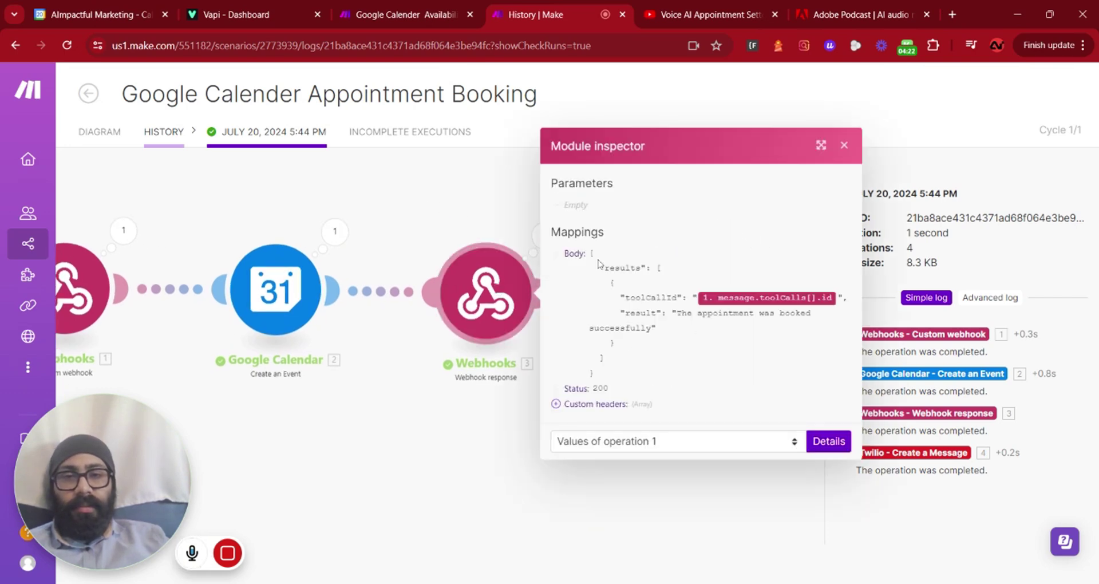
left_click_drag(667, 297, 652, 329)
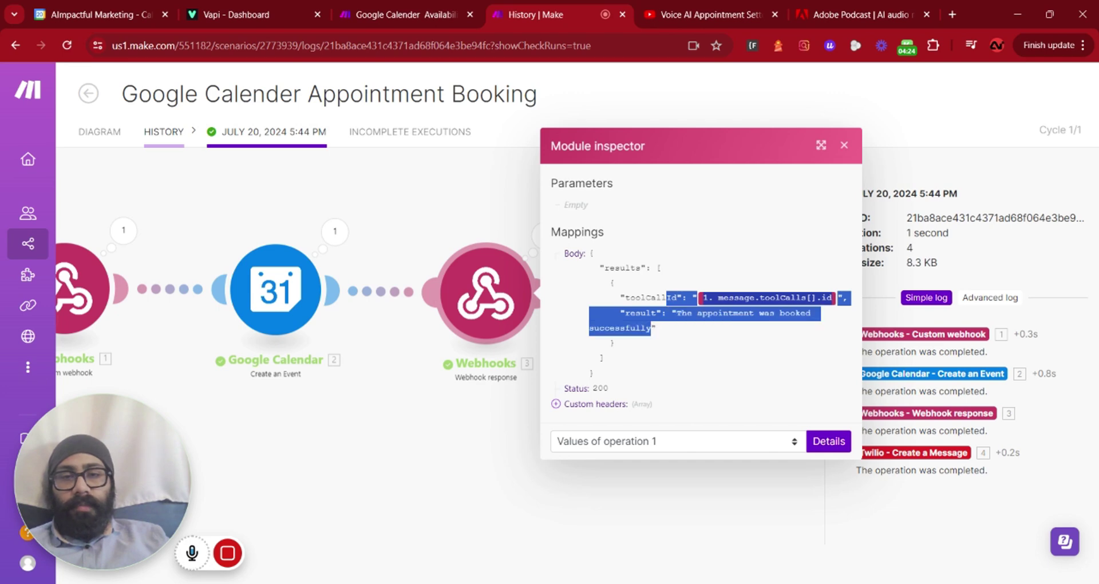
left_click(487, 218)
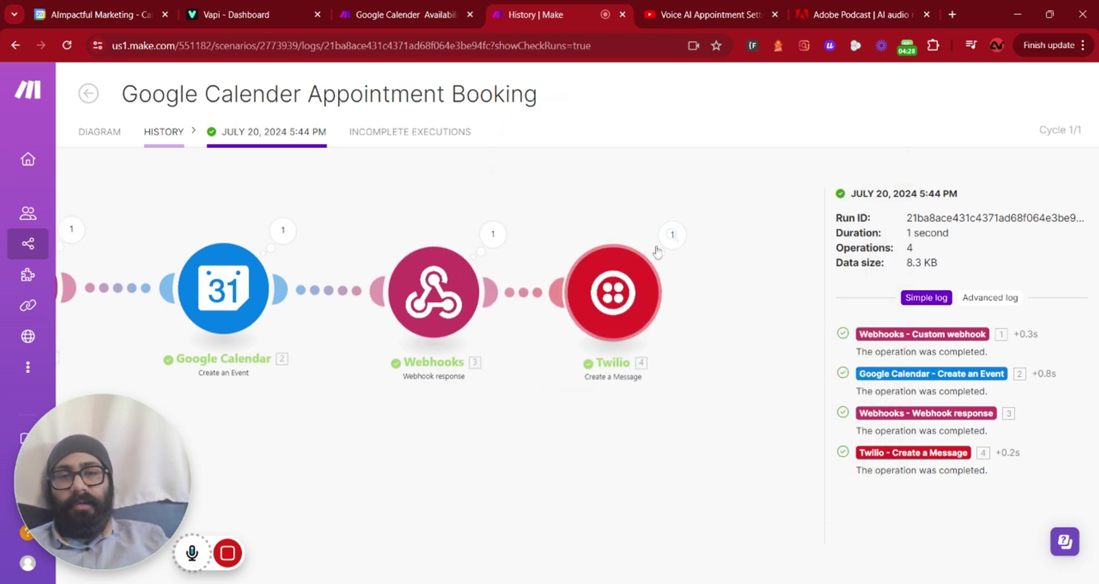
- Inspect the Twilio message body and the webhook response's input in the same run
left_click(666, 240)
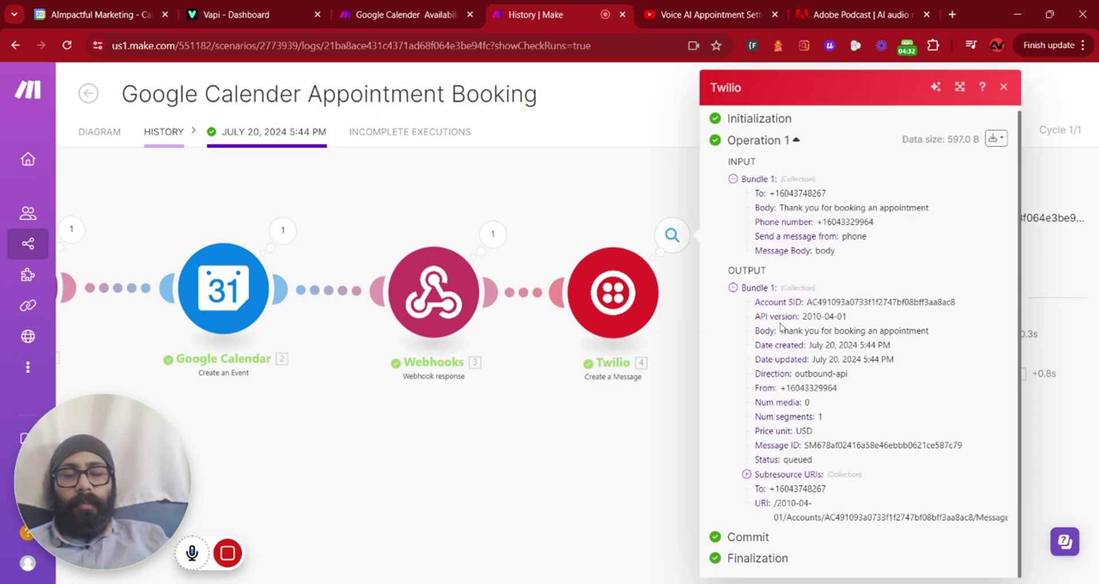
left_click_drag(780, 326, 933, 330)
left_click(493, 234)
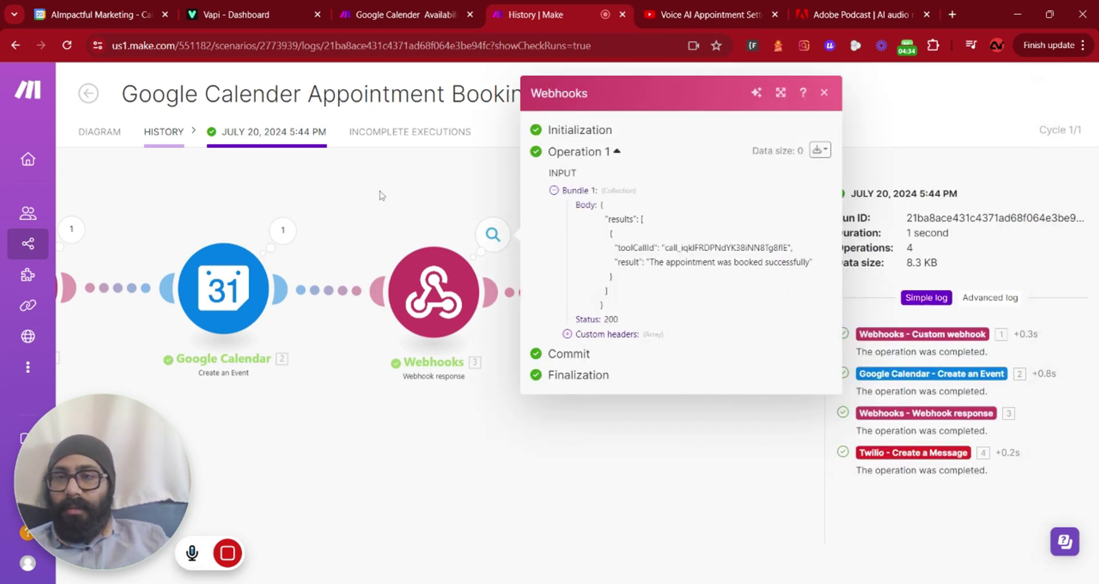
left_click(382, 195)
- Open the booking scenario's diagram and review the Google Calendar Create an Event settings, from event name and dates through attendees to Google Meet conferencing
left_click(100, 132)
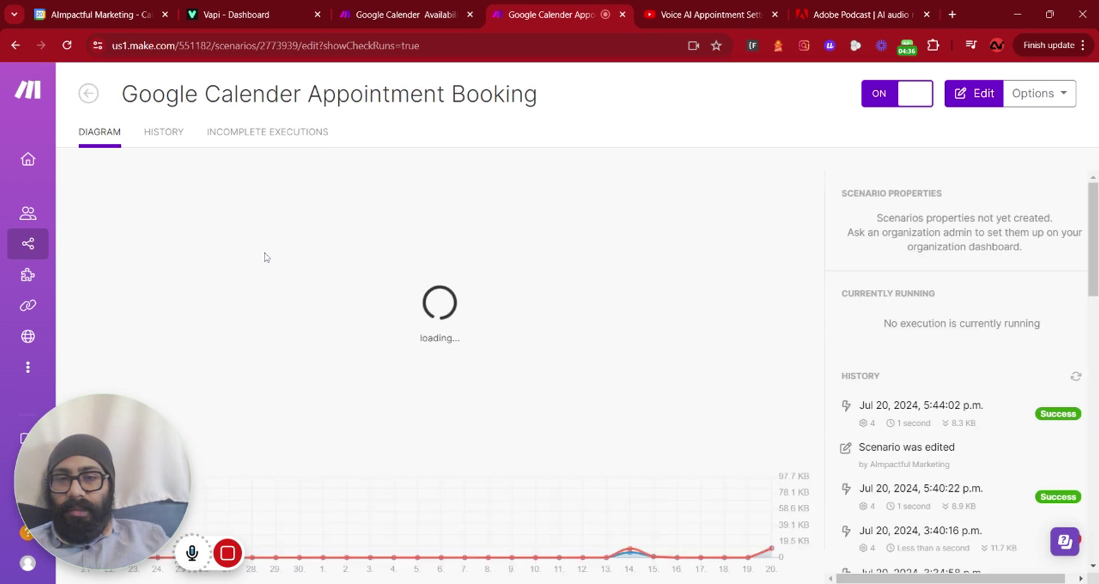
left_click(351, 289)
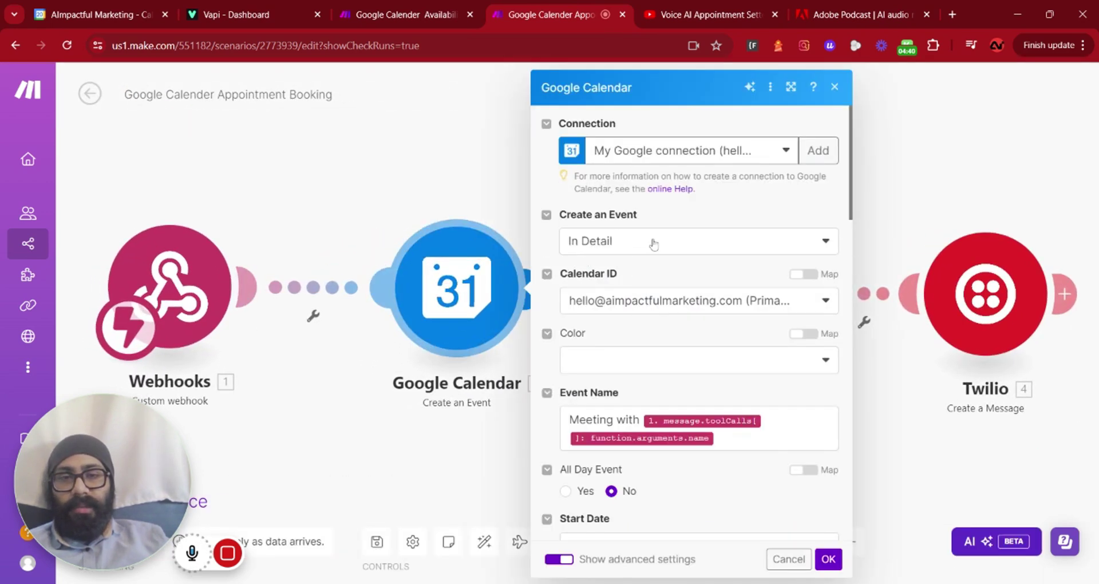
scroll(651, 242, "down", 3)
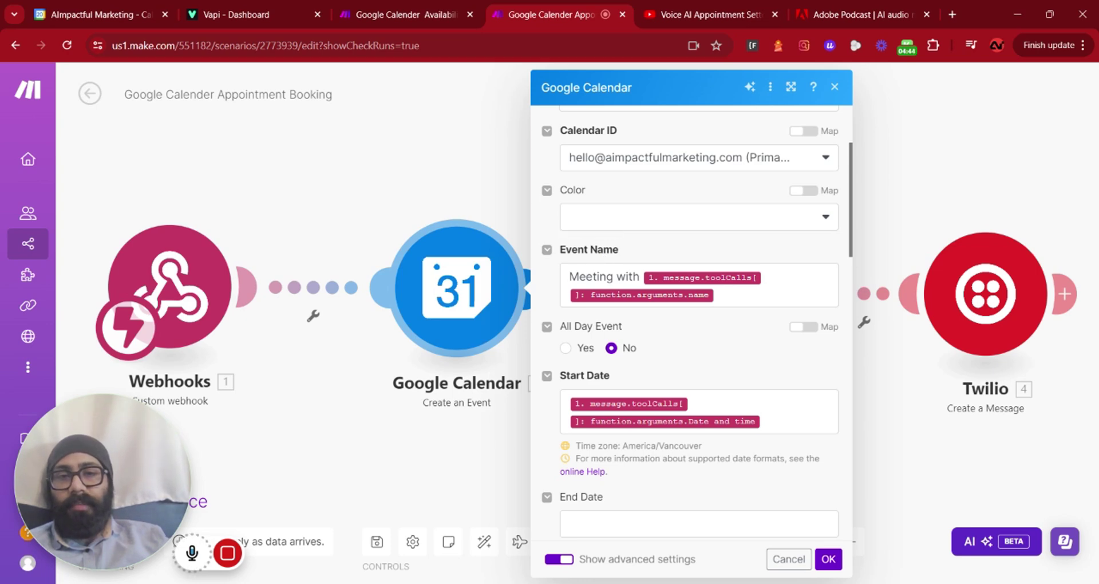
scroll(658, 272, "down", 3)
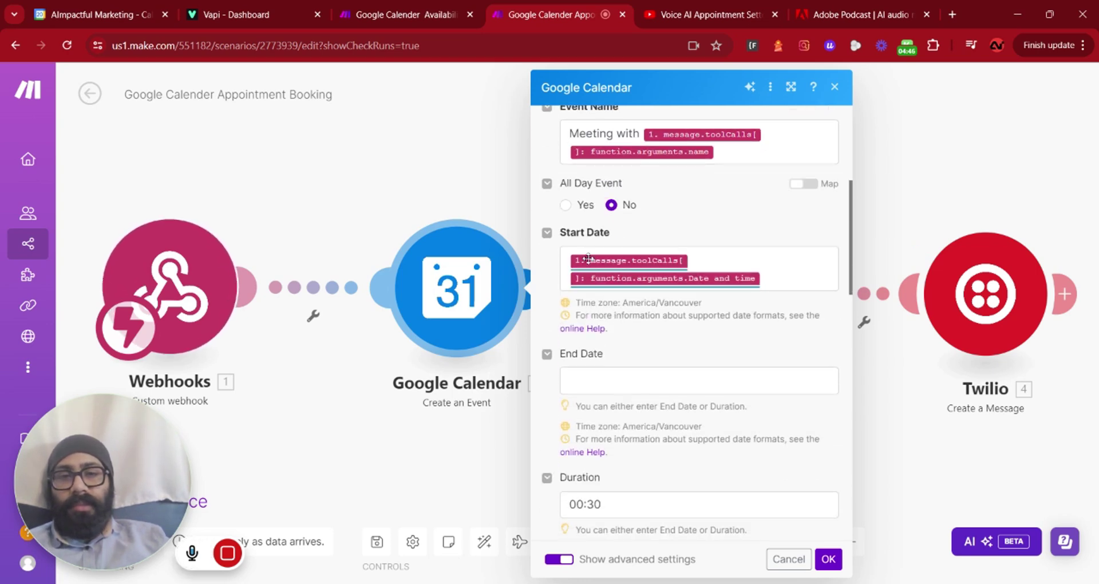
scroll(775, 264, "down", 3)
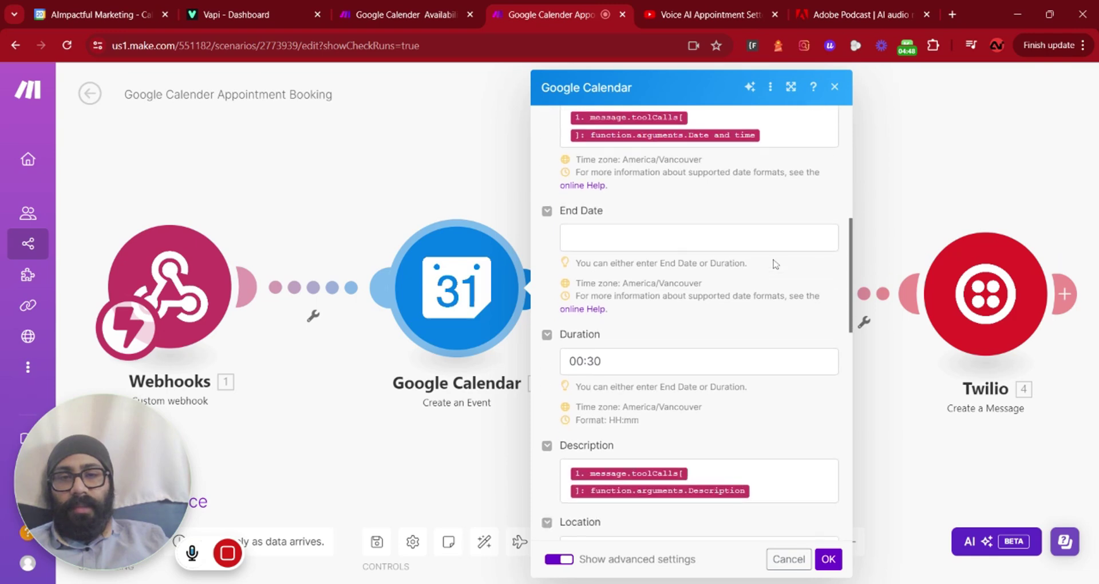
scroll(756, 262, "down", 2)
scroll(780, 271, "down", 7)
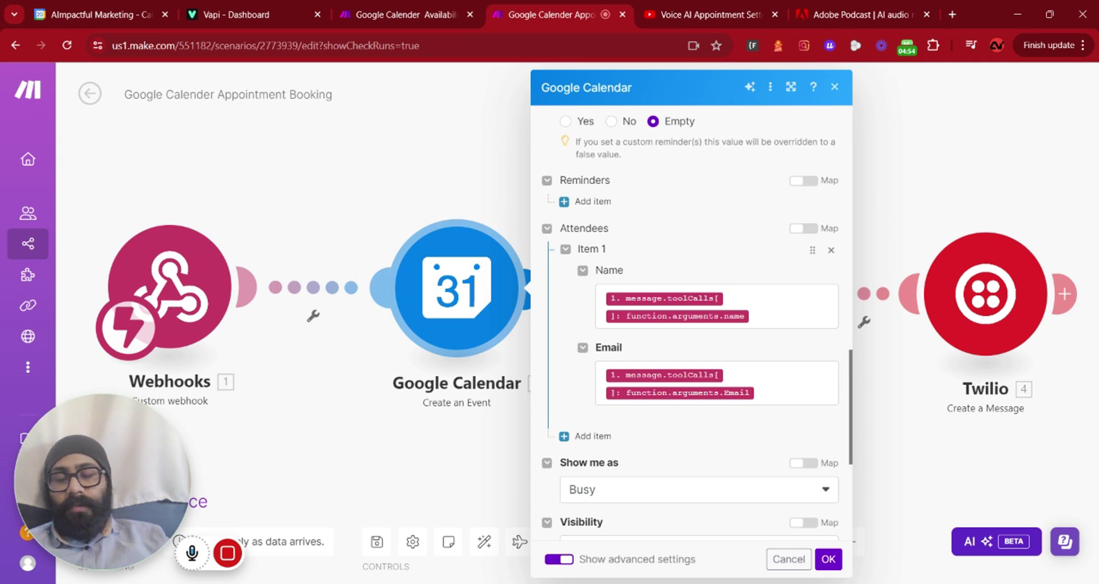
scroll(803, 358, "down", 2)
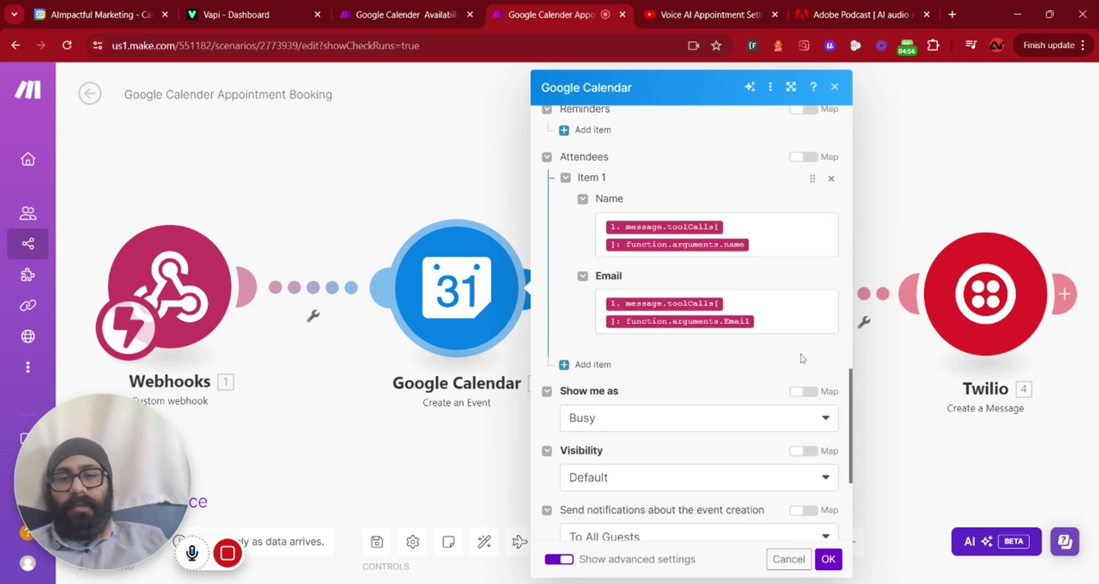
scroll(767, 354, "down", 4)
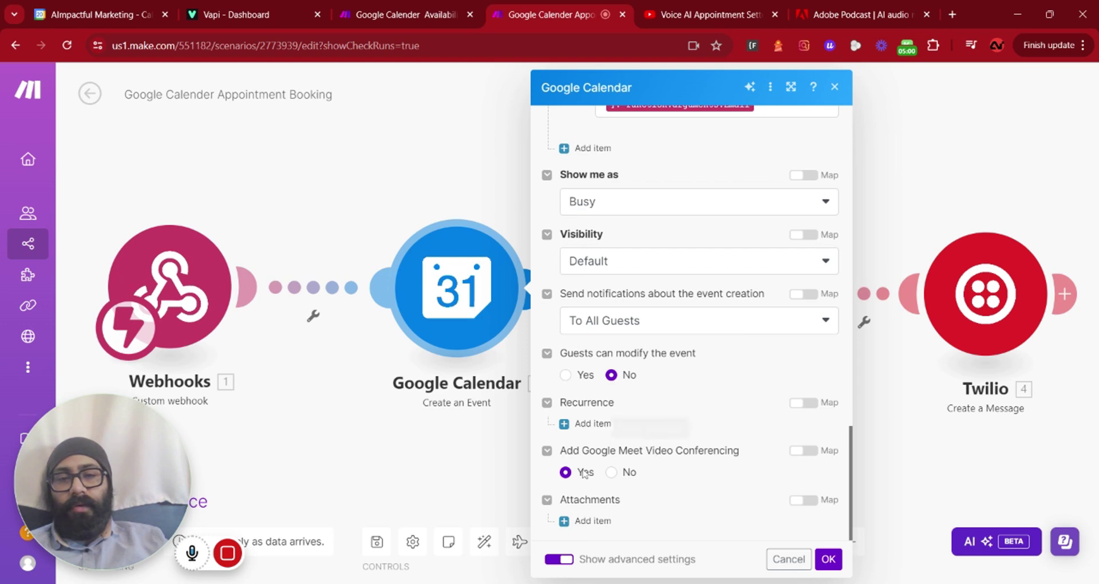
left_click(828, 559)
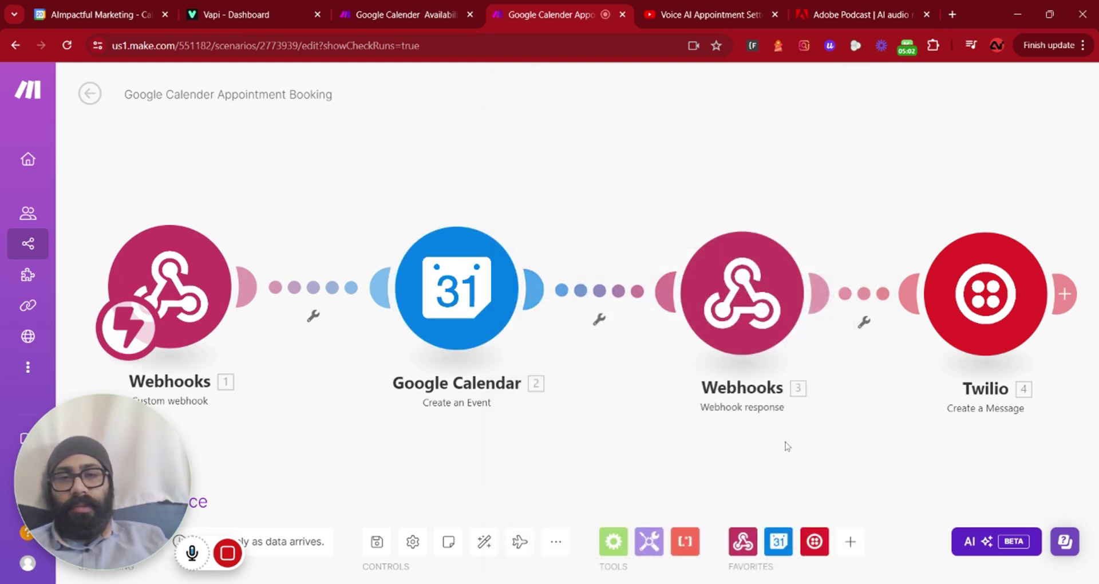
- Review the webhook response module's status and body, and the Twilio Create a Message module's sender, recipient mapping and body text
left_click(761, 275)
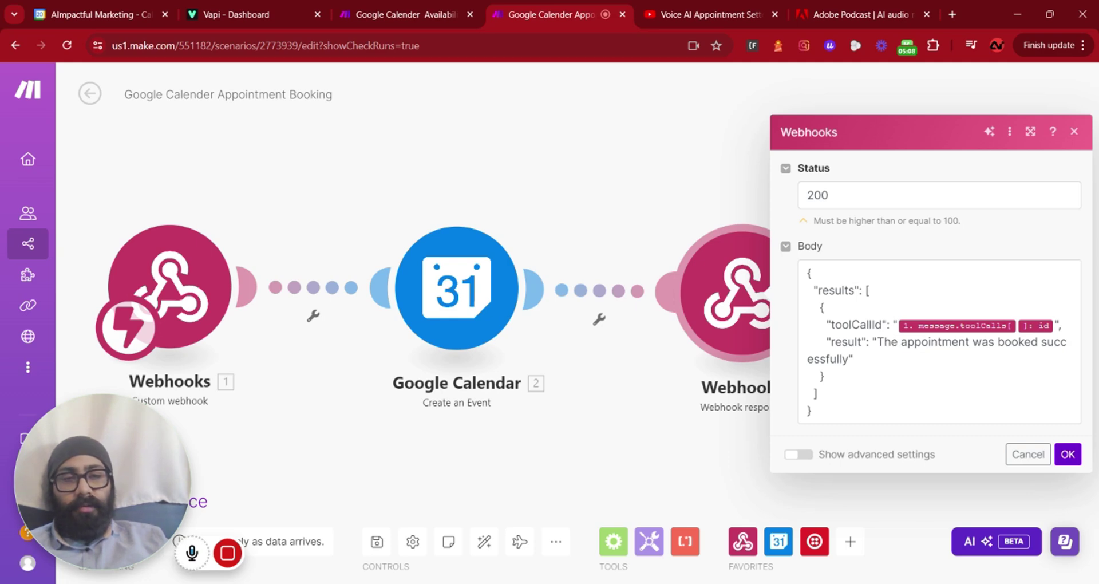
left_click(661, 401)
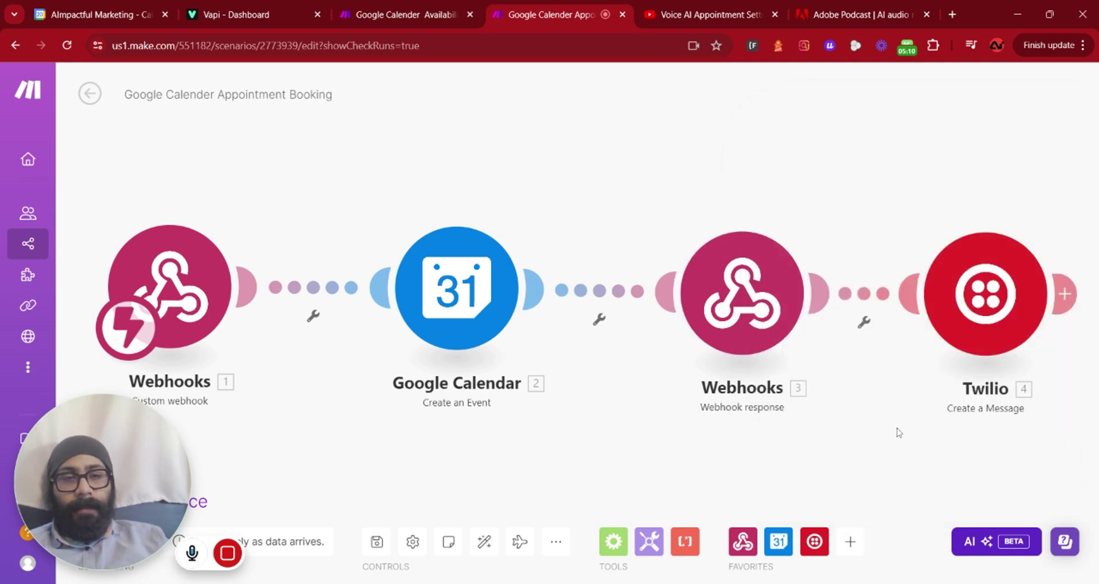
left_click_drag(896, 429, 674, 393)
left_click(715, 304)
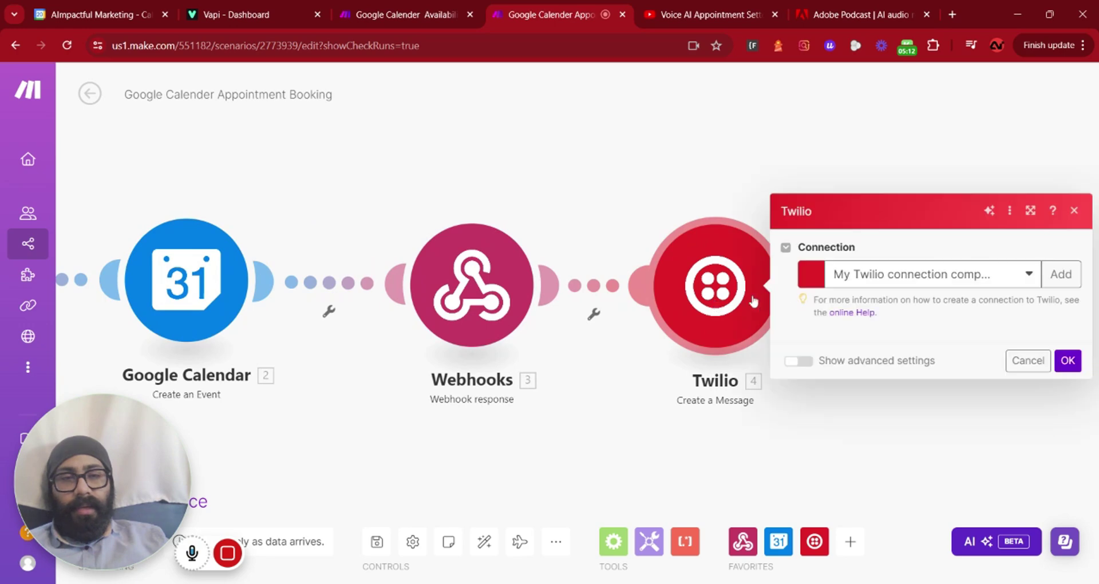
scroll(896, 293, "down", 1)
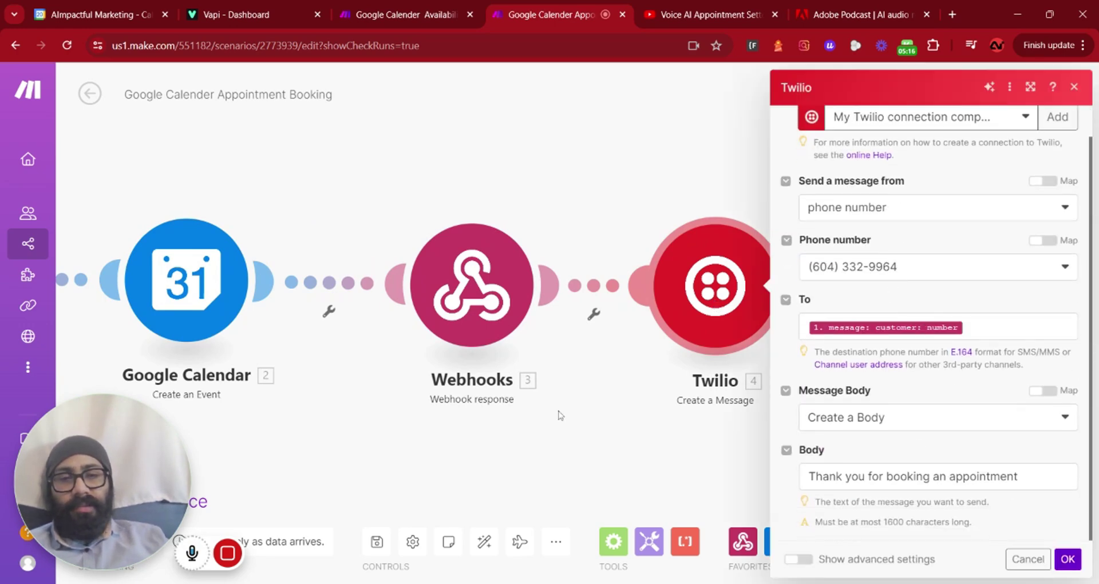
left_click(592, 417)
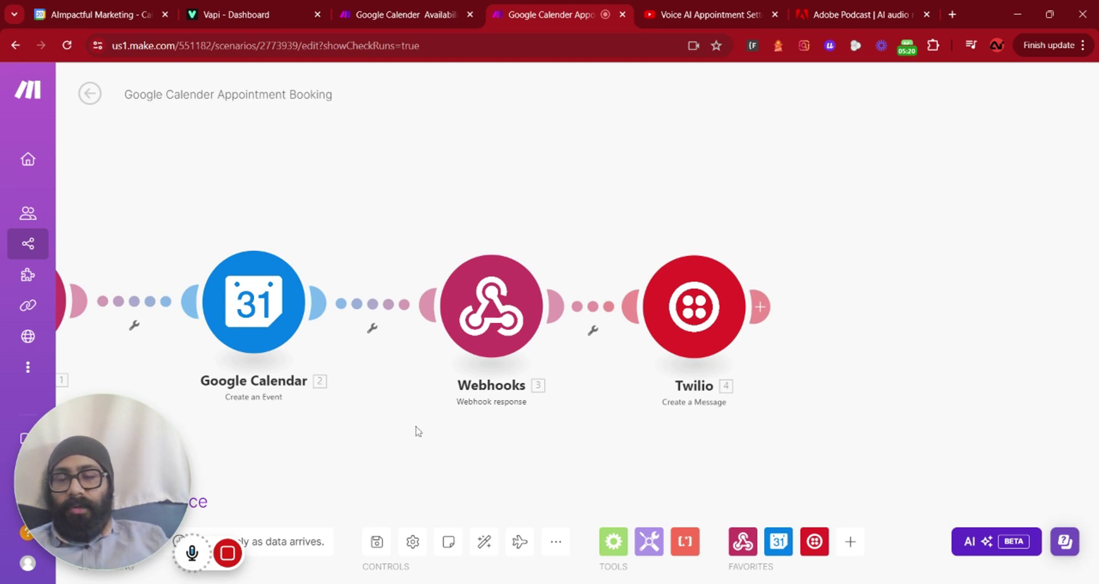
- Recheck the results structure in the webhook response module's body and close its settings without editing
left_click_drag(309, 169, 468, 169)
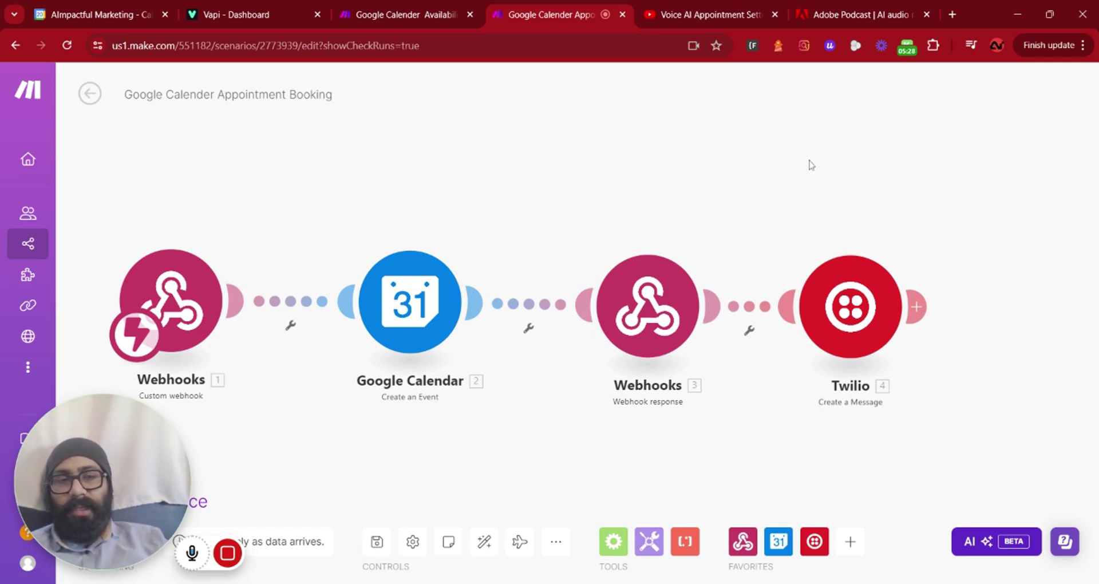
left_click(632, 290)
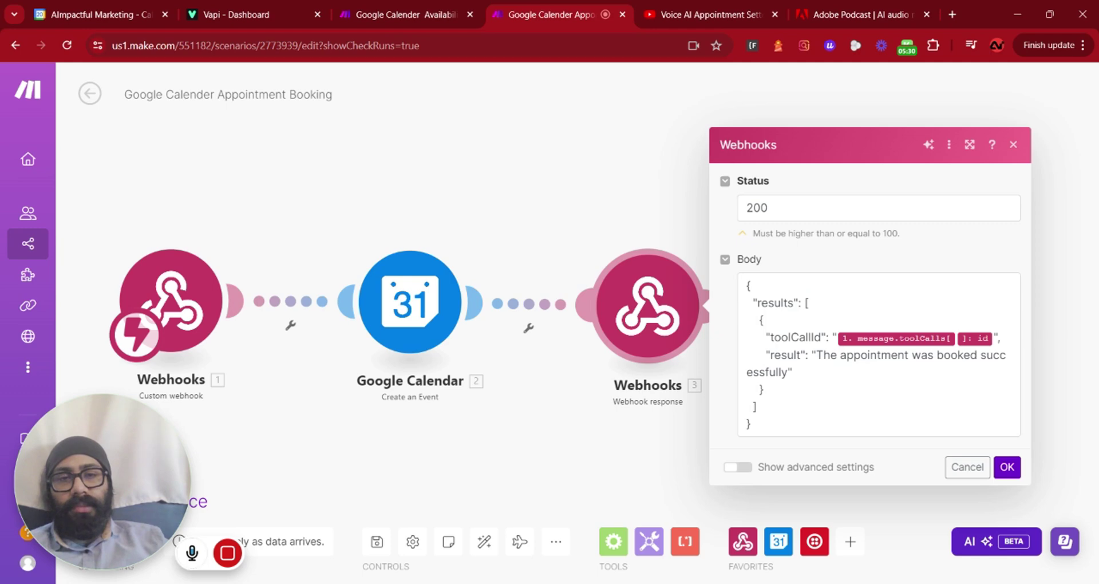
left_click_drag(759, 320, 765, 390)
left_click(767, 407)
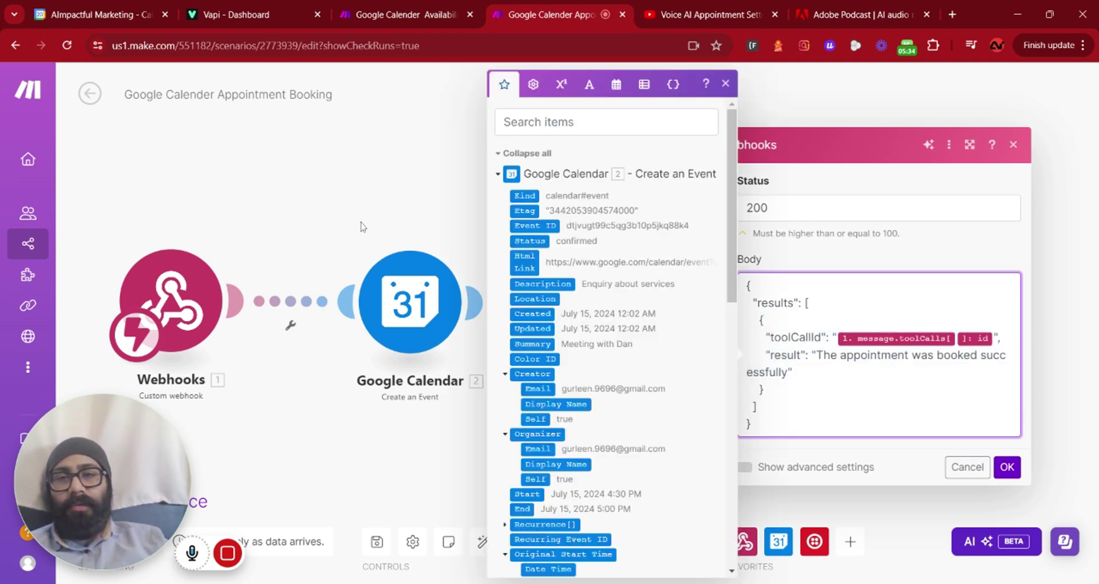
left_click(368, 201)
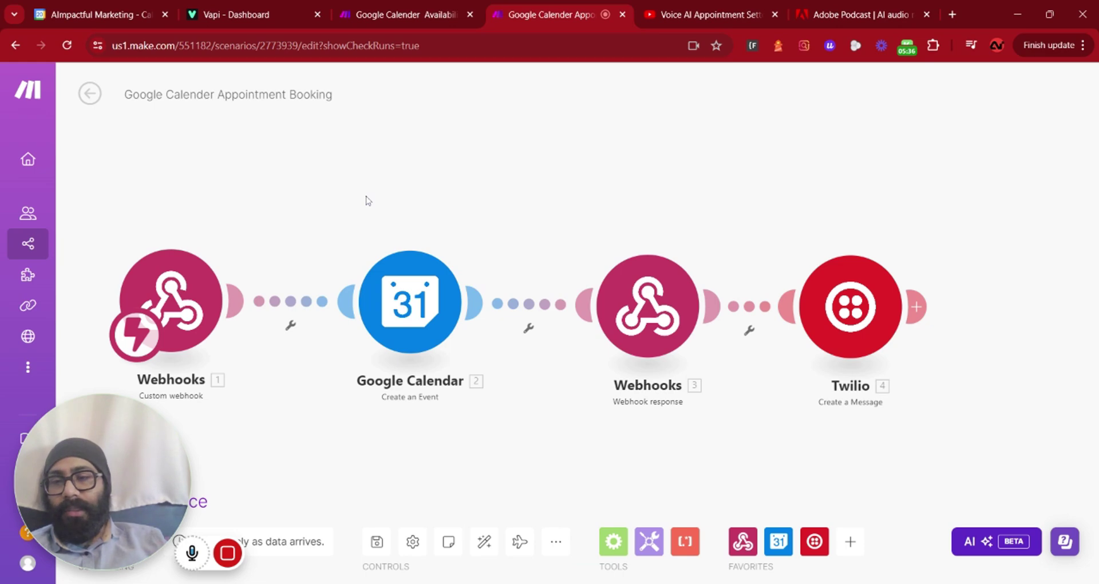